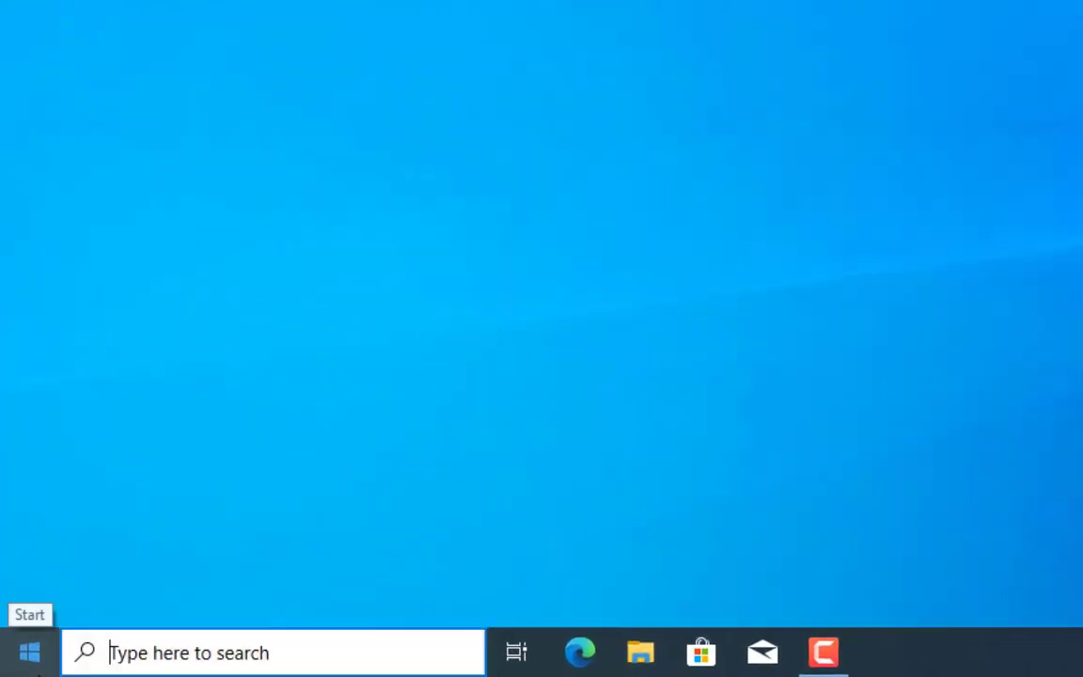
Step: Search Windows for "excel" and launch the Excel app
click(36, 670)
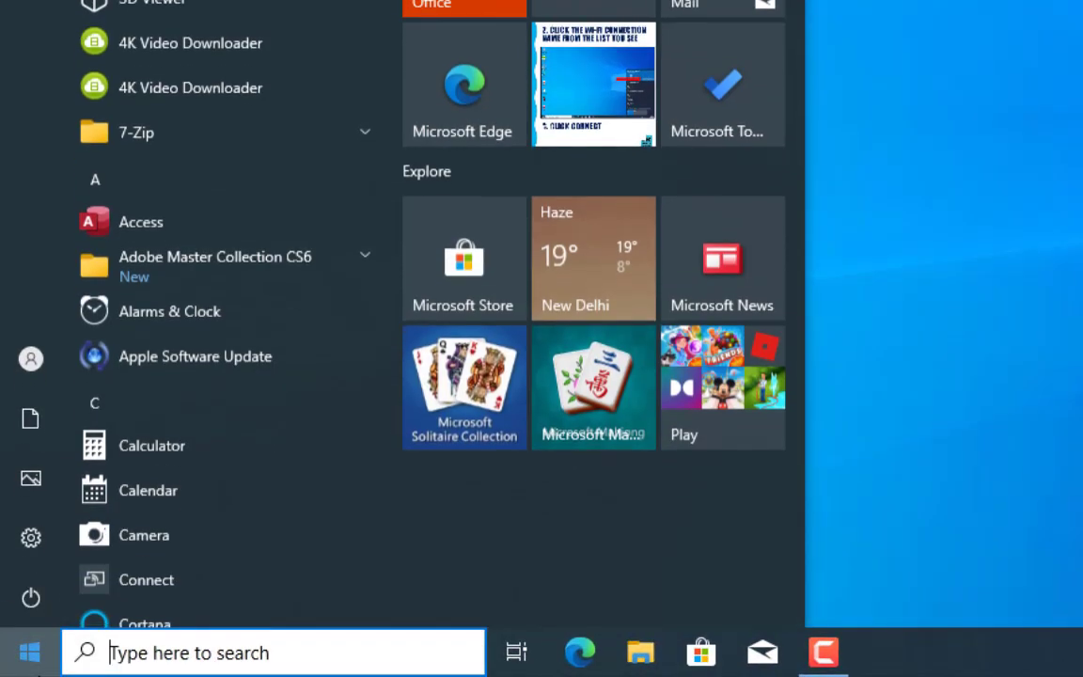
text(excel)
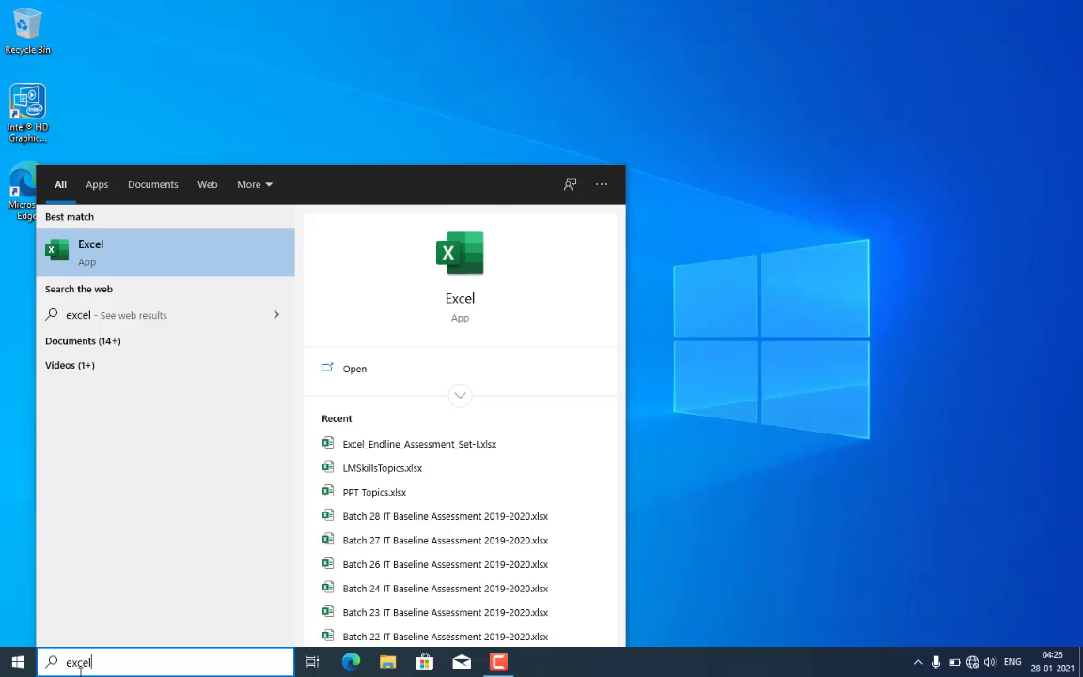
click(28, 662)
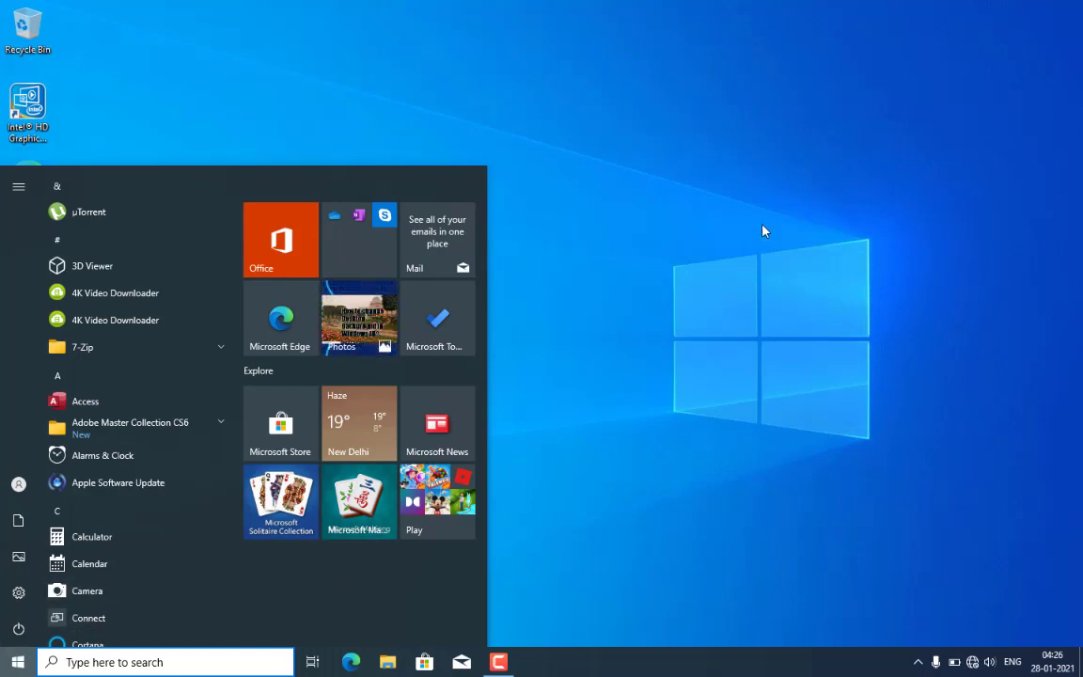
text(excel)
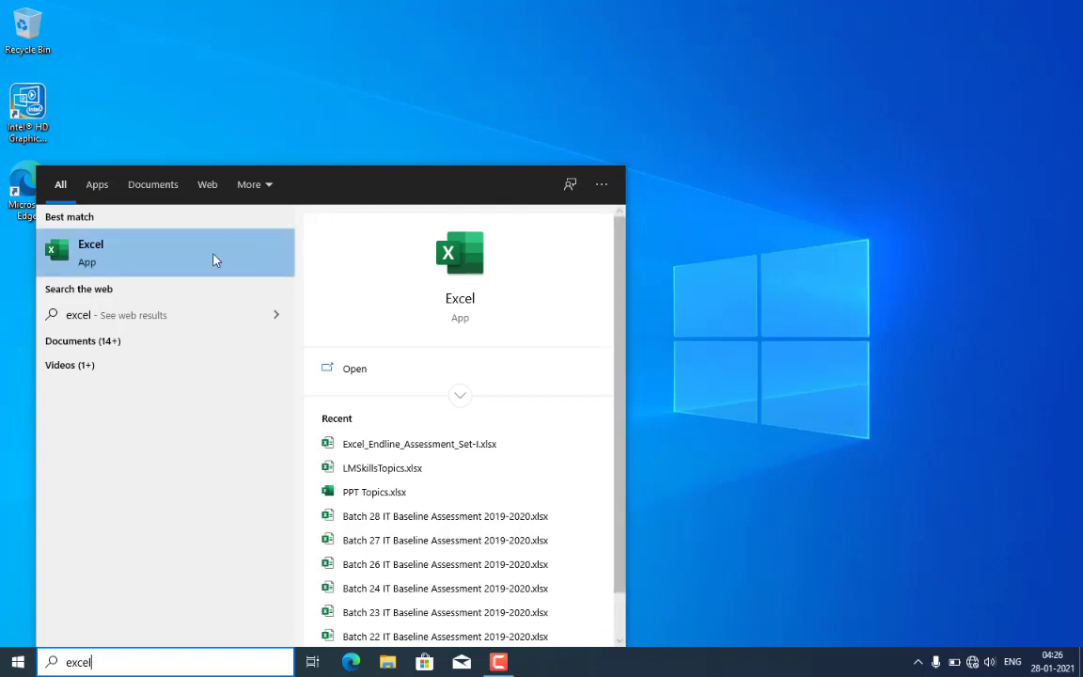
click(169, 260)
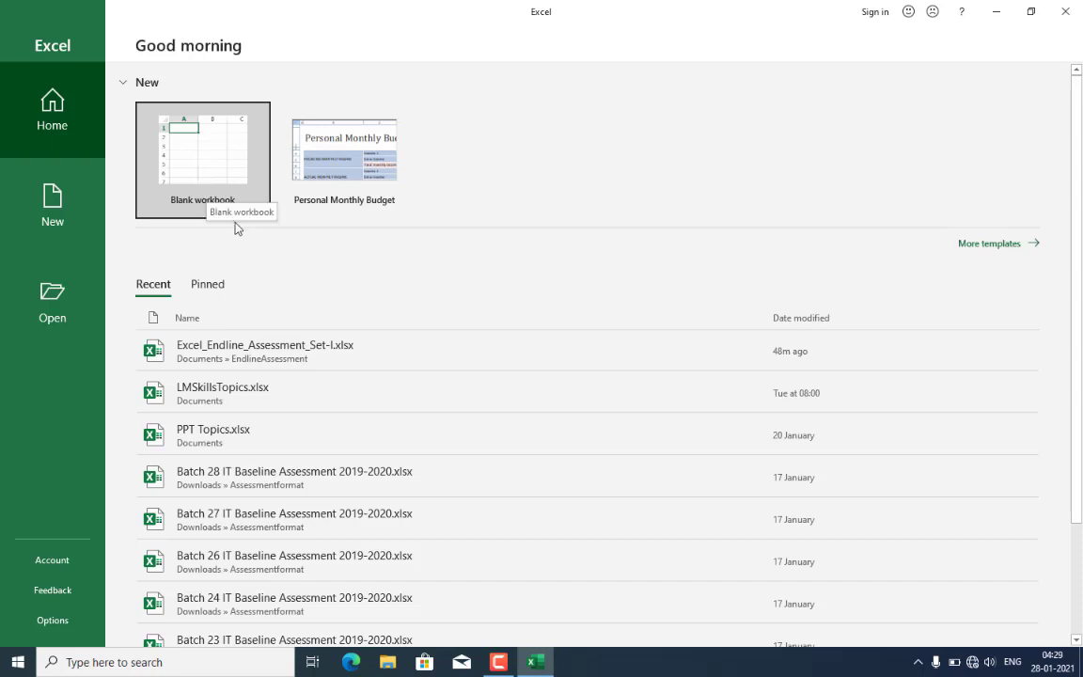
Step: Create a new workbook from the Blank workbook template
click(66, 222)
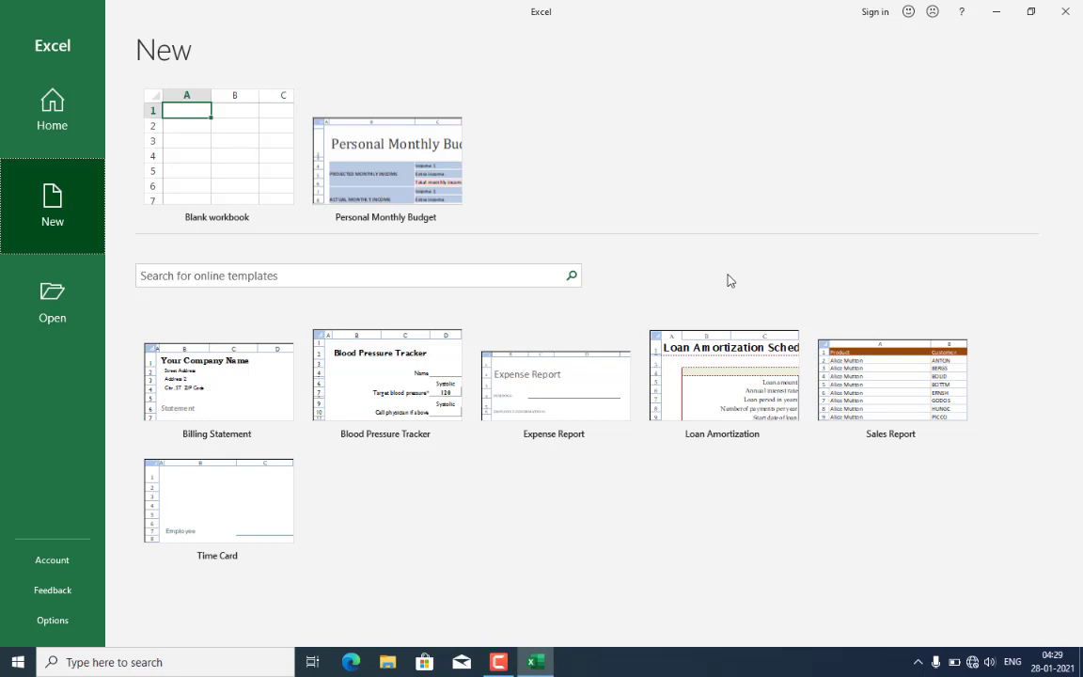
click(235, 187)
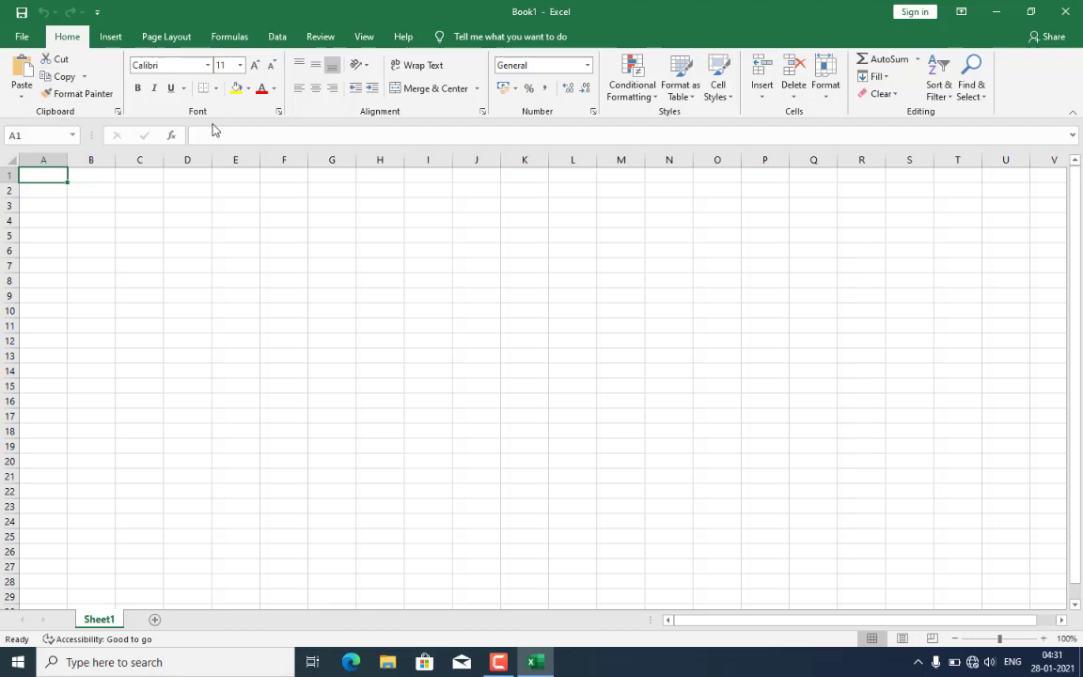
Step: Look over the Insert and Page Layout commands, and return to the Home commands
click(110, 38)
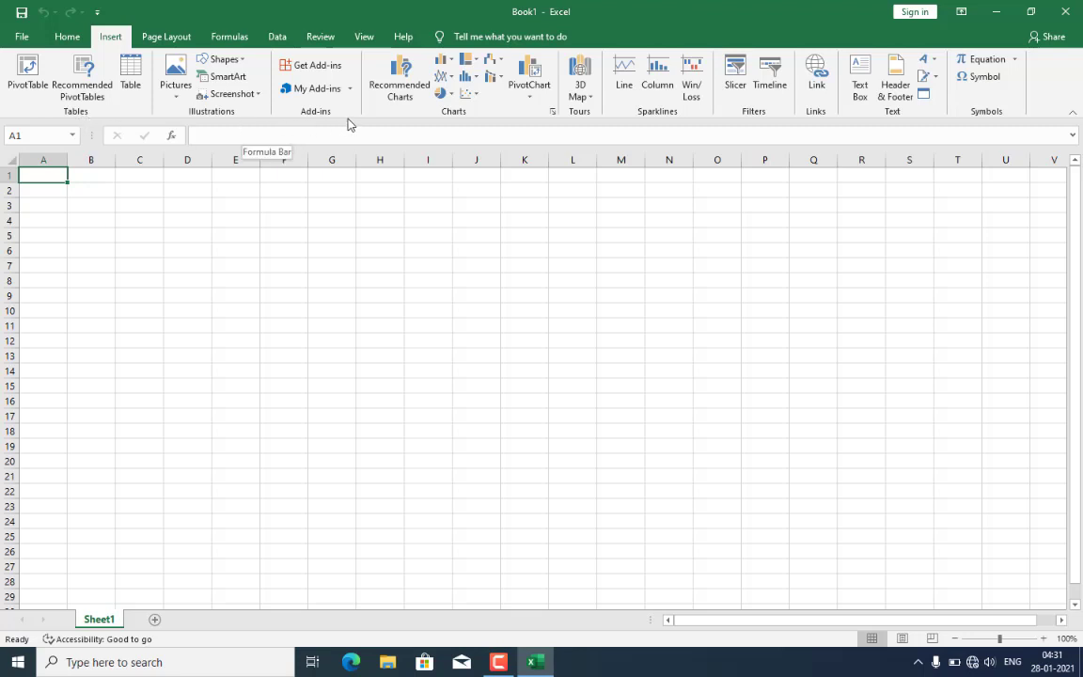
click(171, 39)
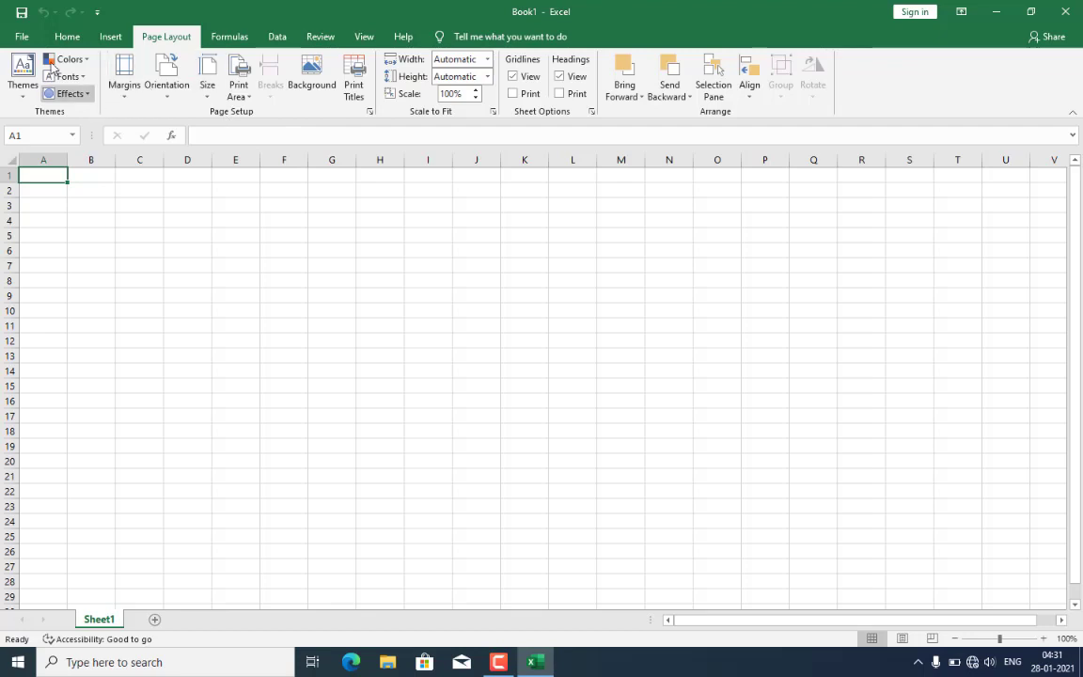
click(68, 38)
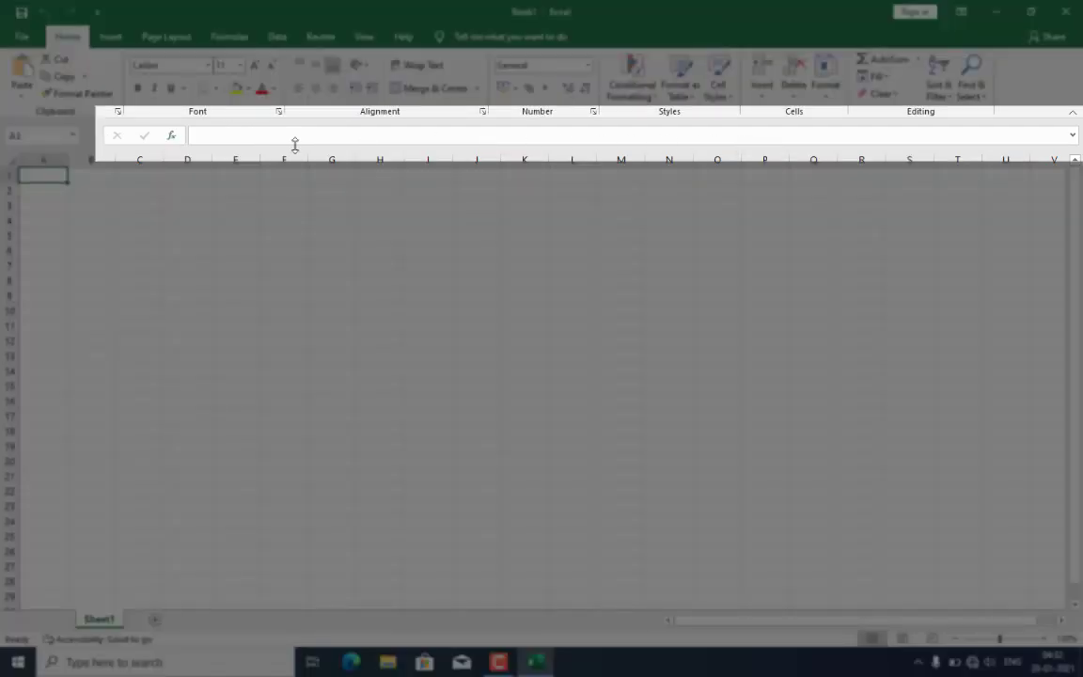
Step: Activate the formula bar for cell A1 and select individual cells across the sheet, including E6, C2, H11, F4 and L7
click(207, 135)
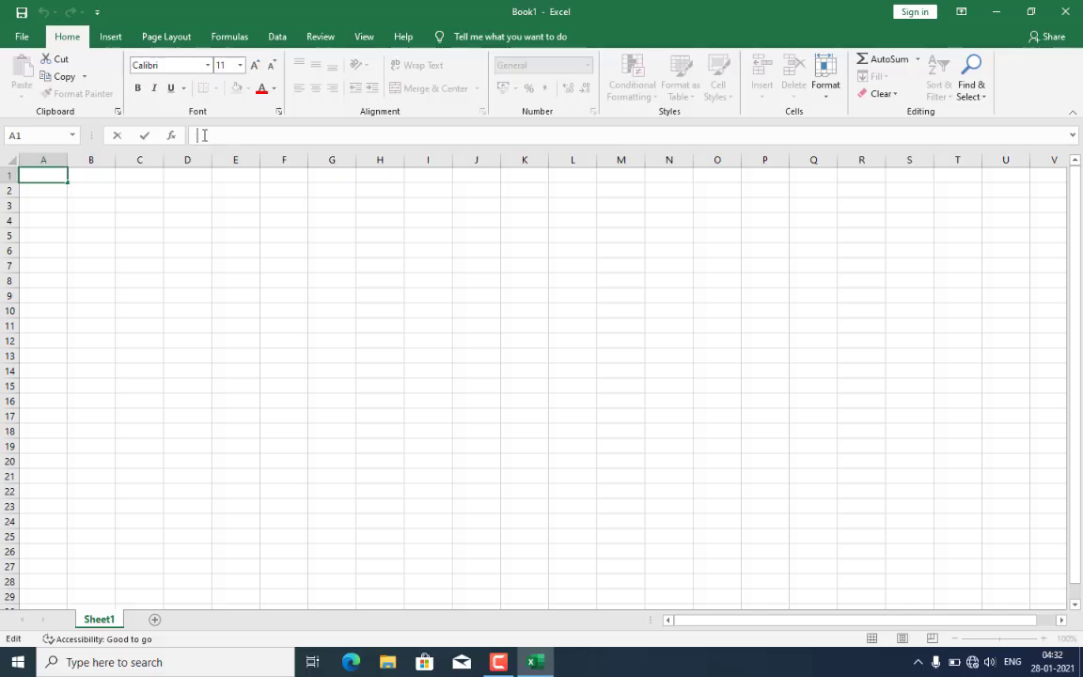
click(217, 247)
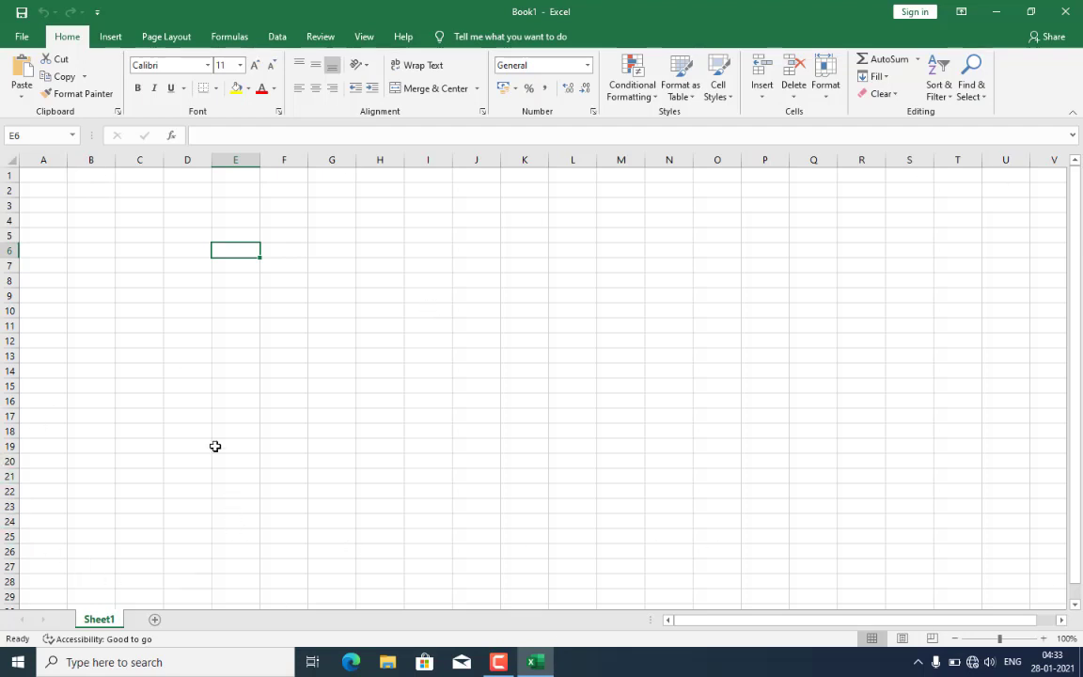
click(124, 194)
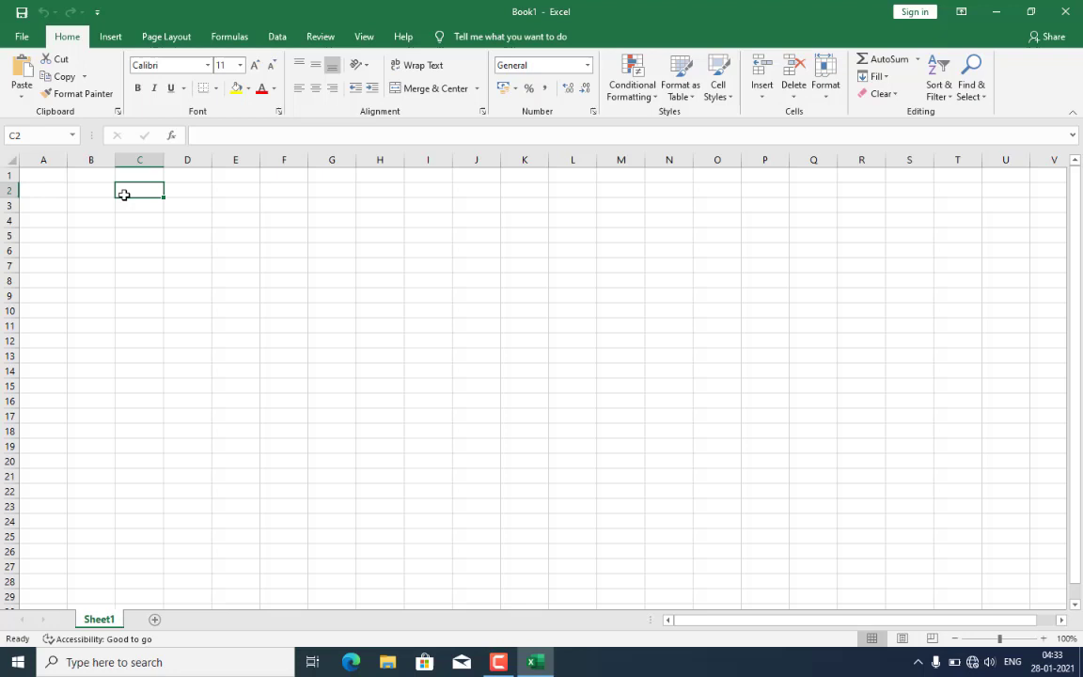
click(211, 217)
click(210, 311)
click(380, 327)
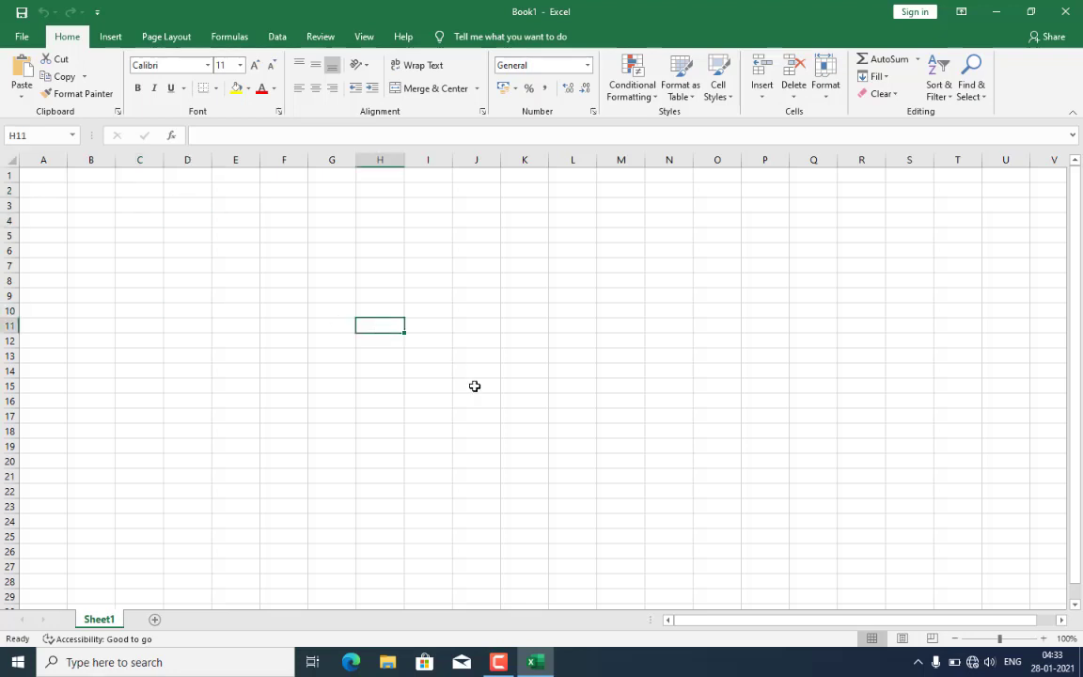
click(475, 384)
click(293, 224)
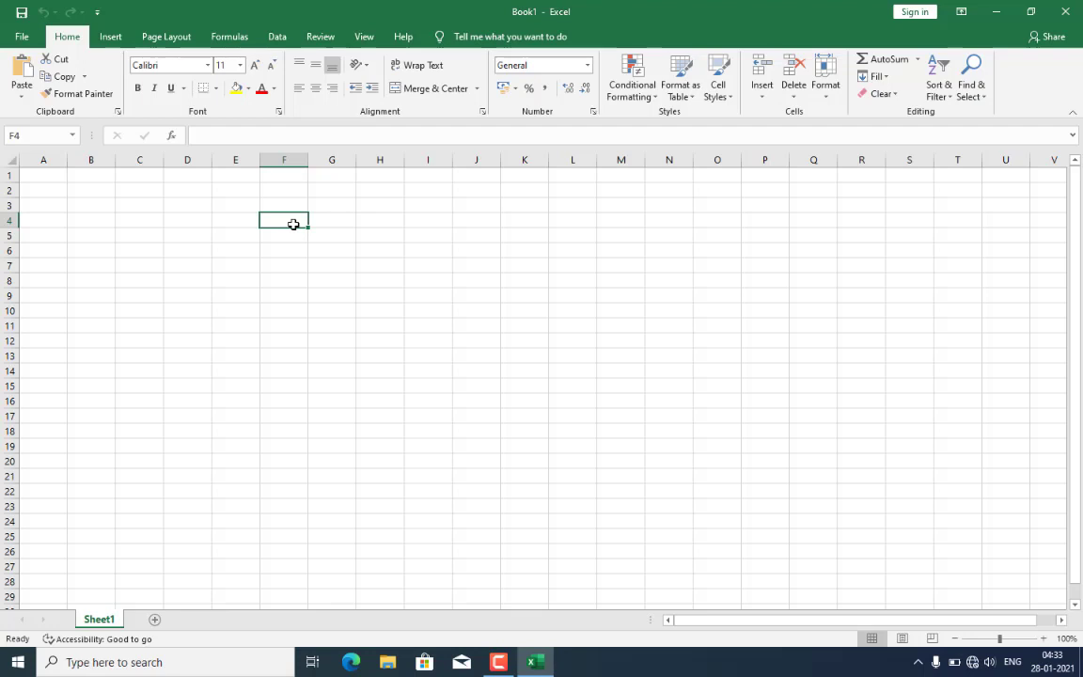
click(248, 250)
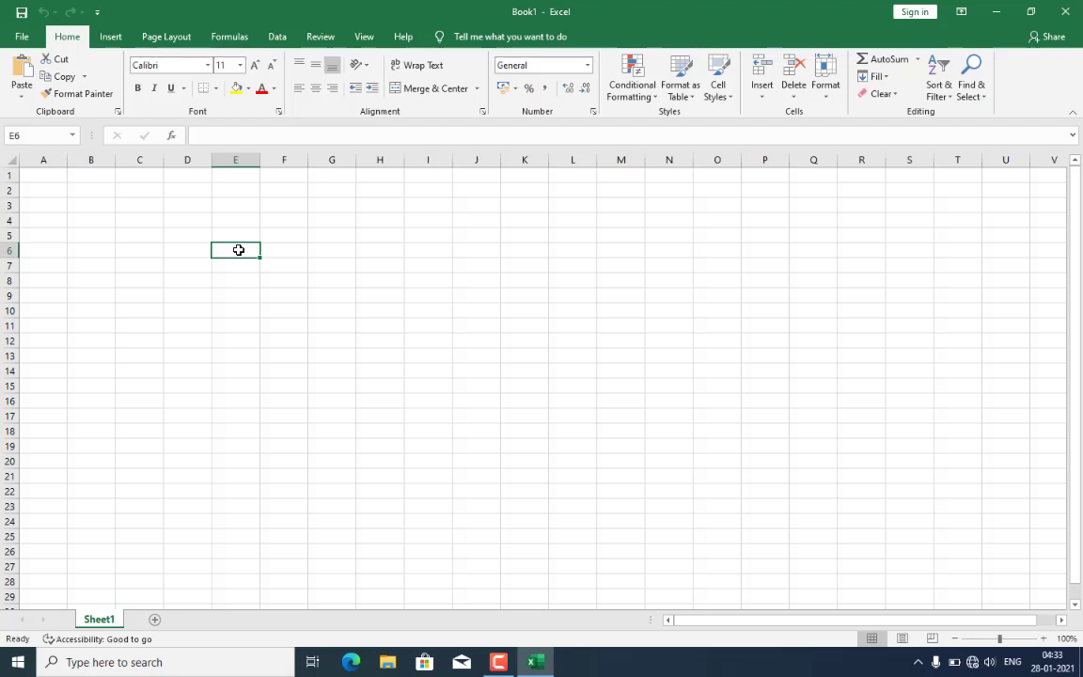
key(Left)
click(275, 218)
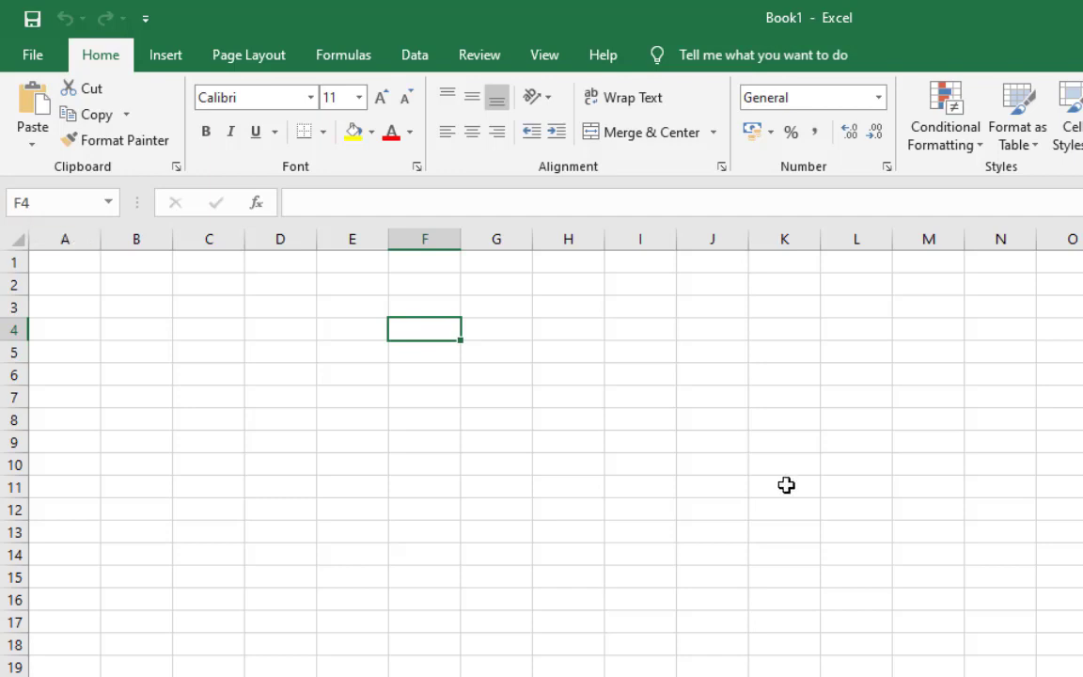
click(845, 405)
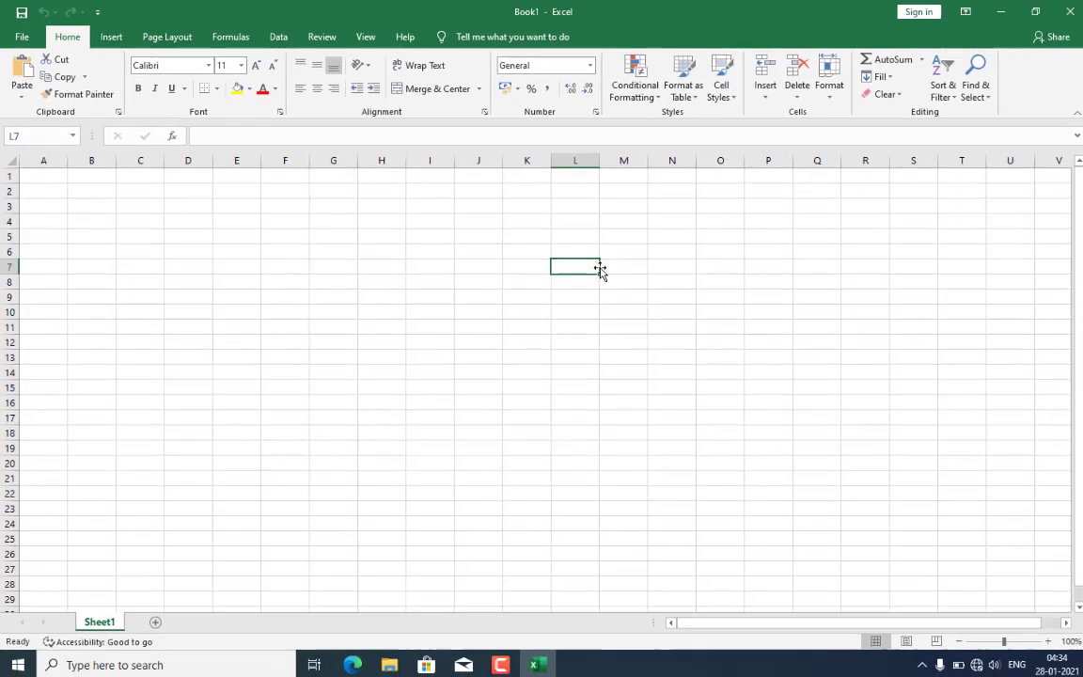
click(351, 488)
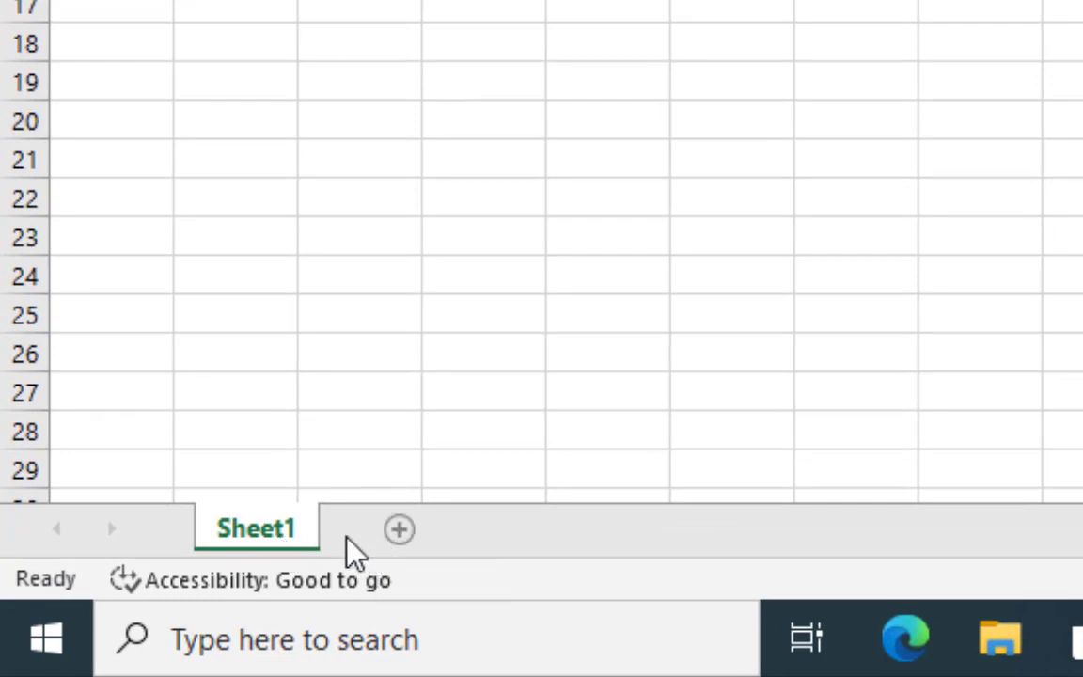
Step: Add two new worksheets, Sheet2 and Sheet3, to the workbook
click(404, 542)
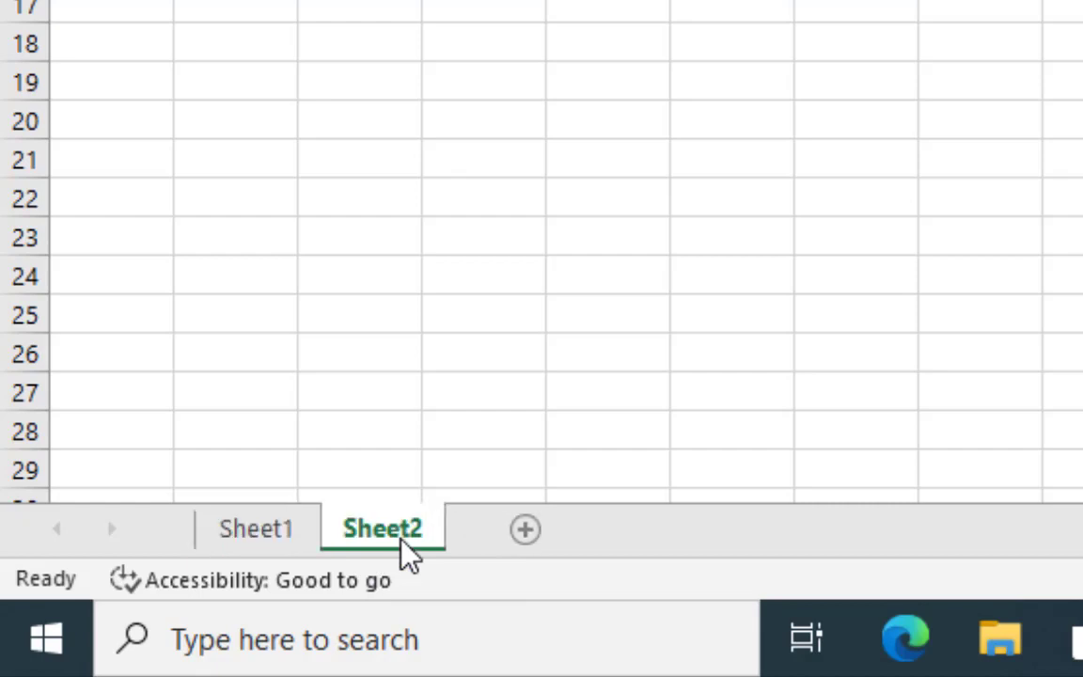
click(523, 541)
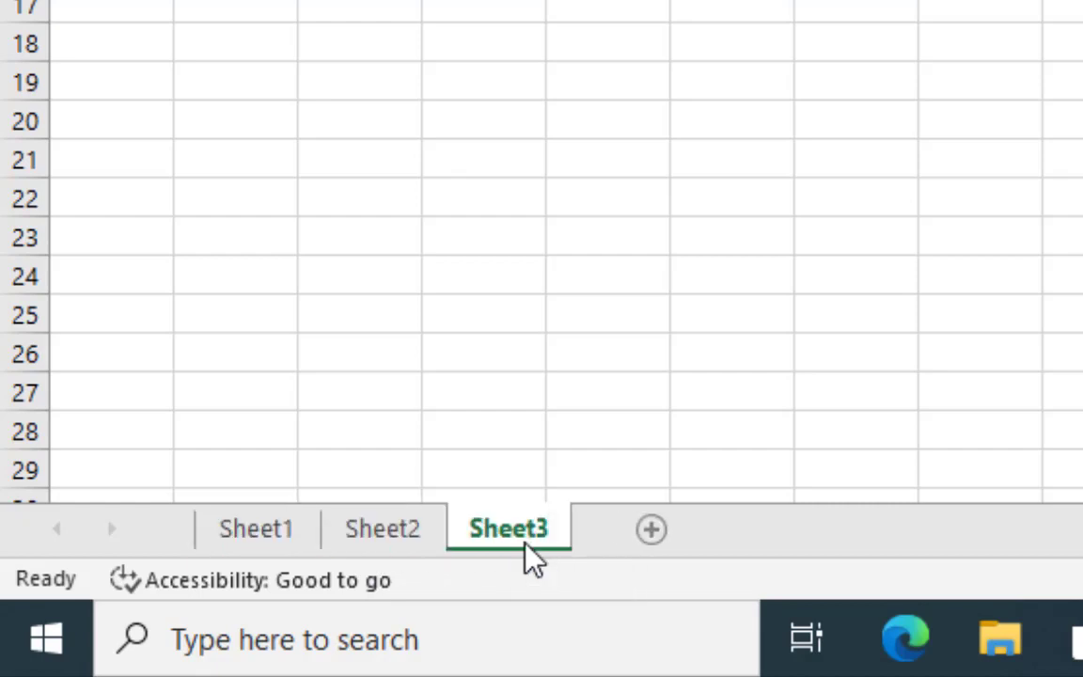
Step: Return to Sheet1 and enter the sample text "asasfas" in cell B8
click(383, 528)
click(255, 529)
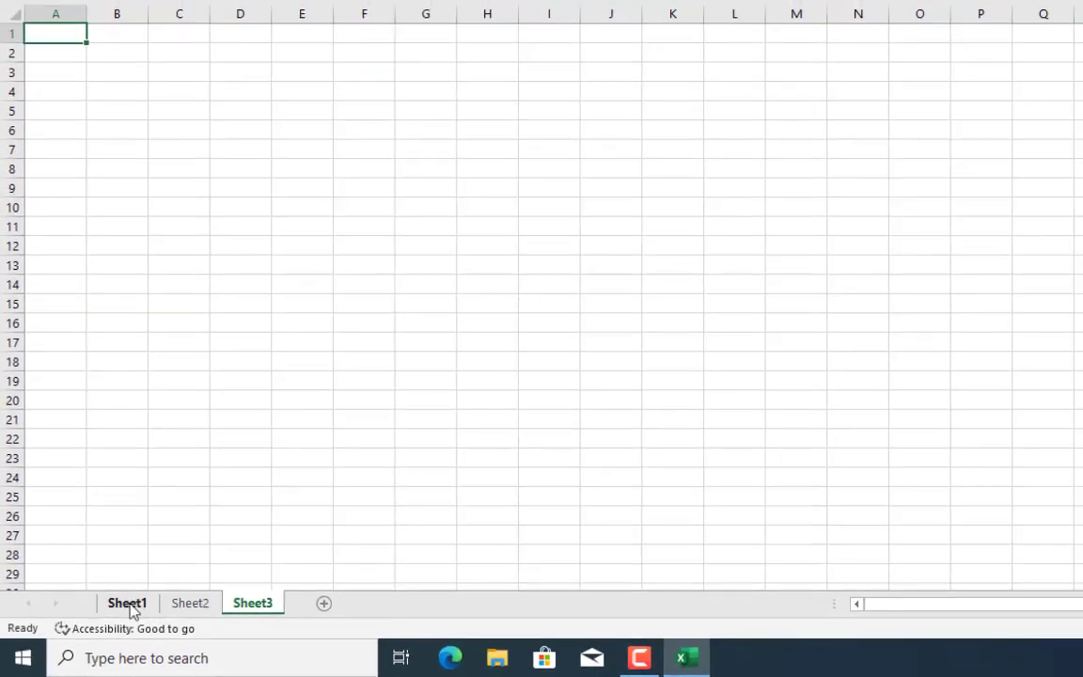
click(301, 226)
click(125, 170)
text(asasfas)
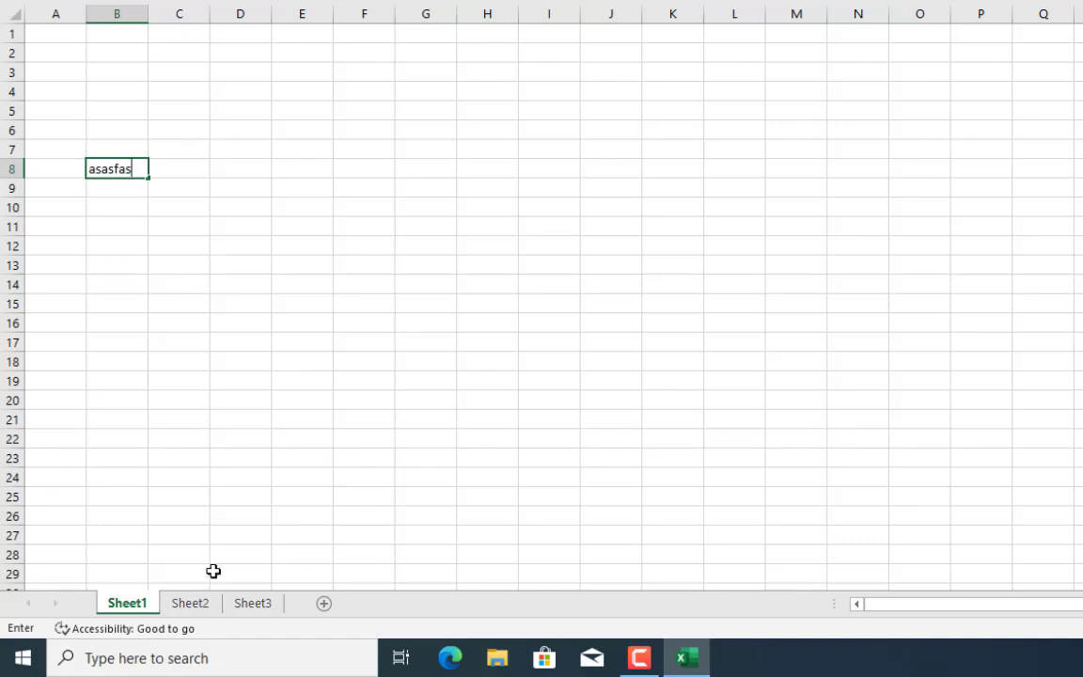
Step: Visit Sheet2 and Sheet3, selecting cell C8 on Sheet2 and cell K9 on Sheet3
click(199, 607)
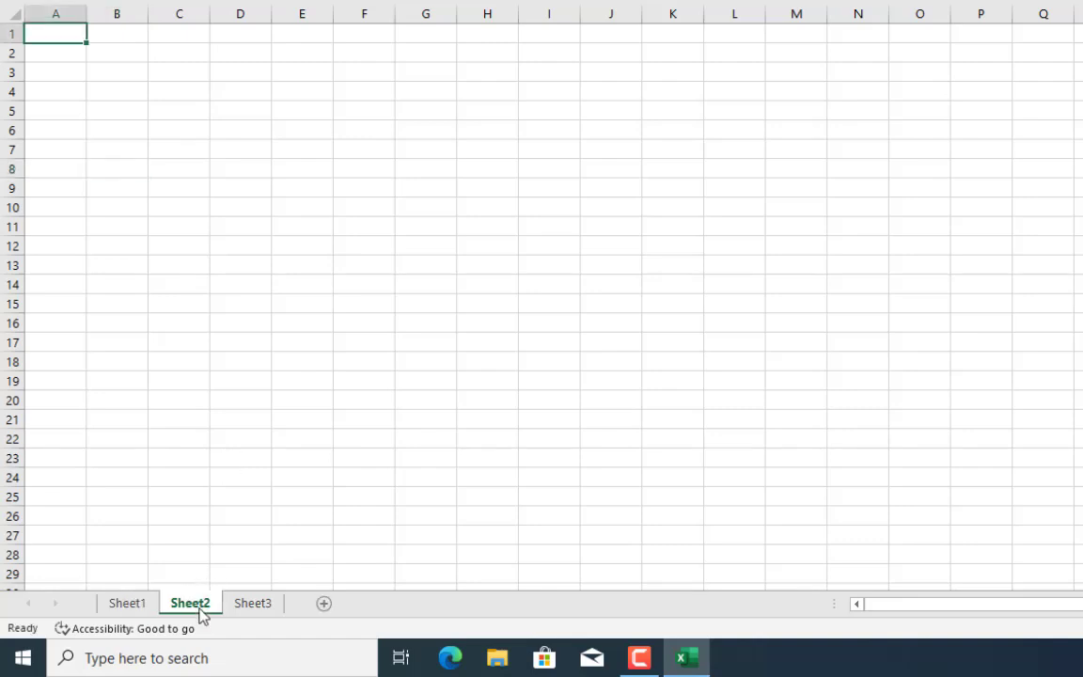
click(153, 171)
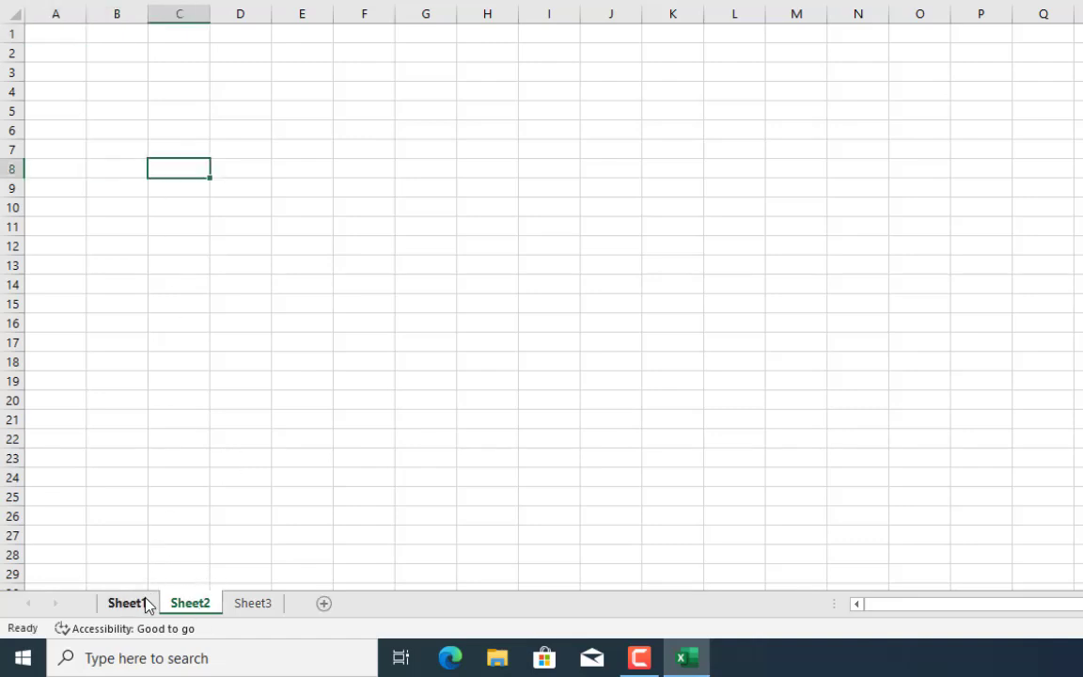
click(260, 607)
click(691, 180)
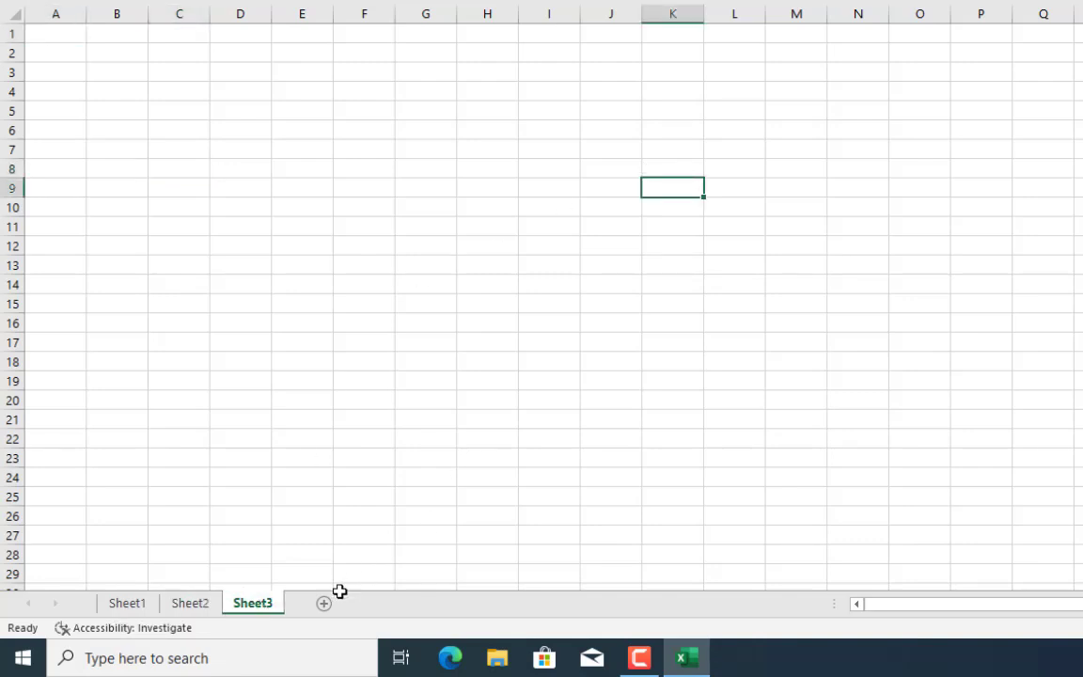
Step: Select range B3:K26 on Sheet1, C3:L23 on Sheet2 and B1:J19 on Sheet3, ending with cell E24 selected
click(135, 607)
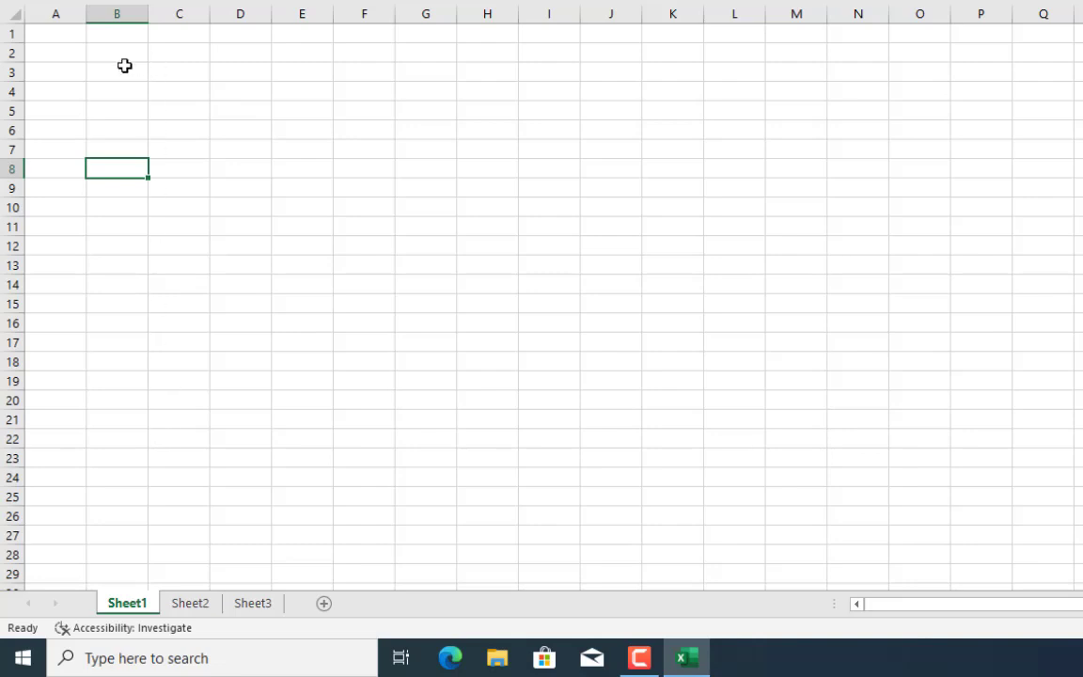
drag(124, 65, 670, 518)
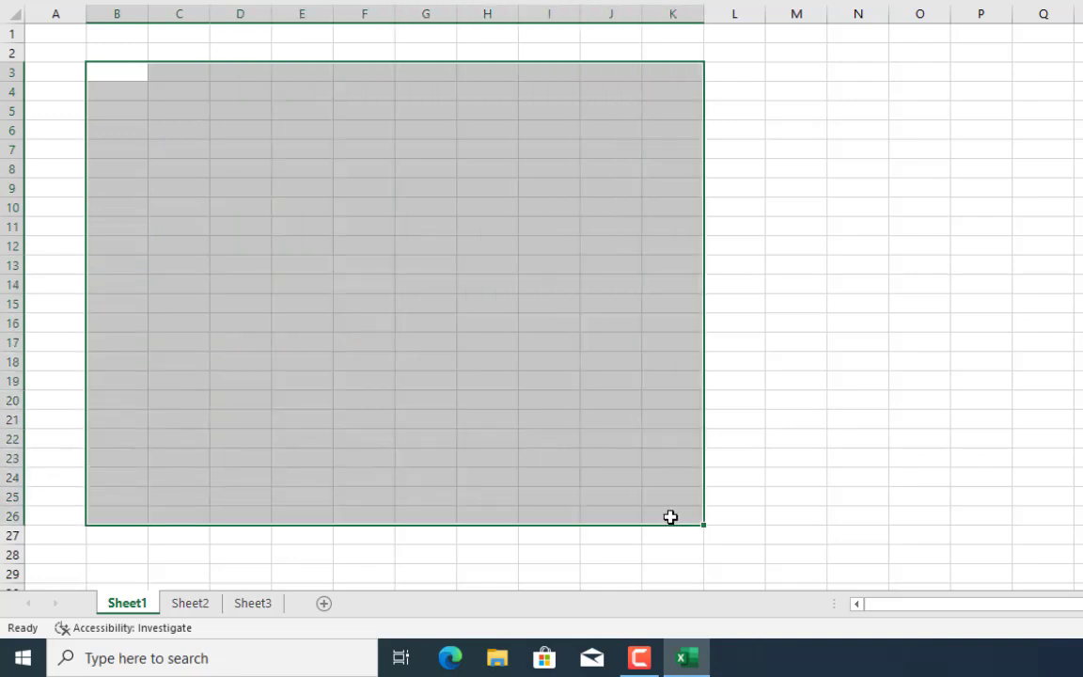
click(217, 603)
drag(174, 72, 752, 465)
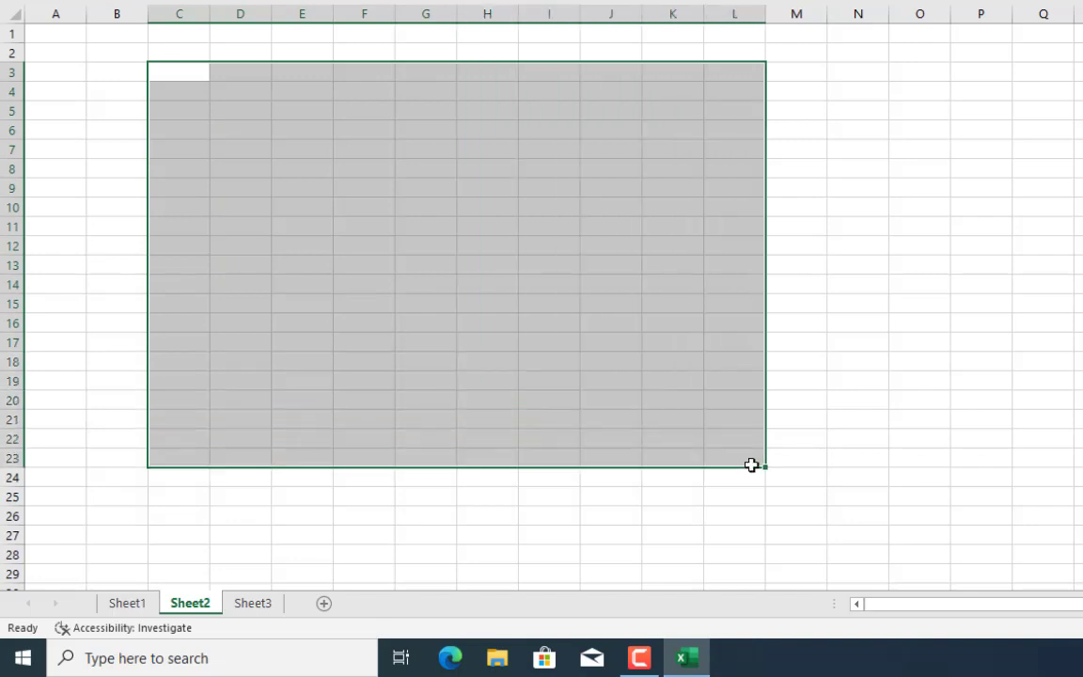
click(264, 605)
drag(116, 36, 585, 380)
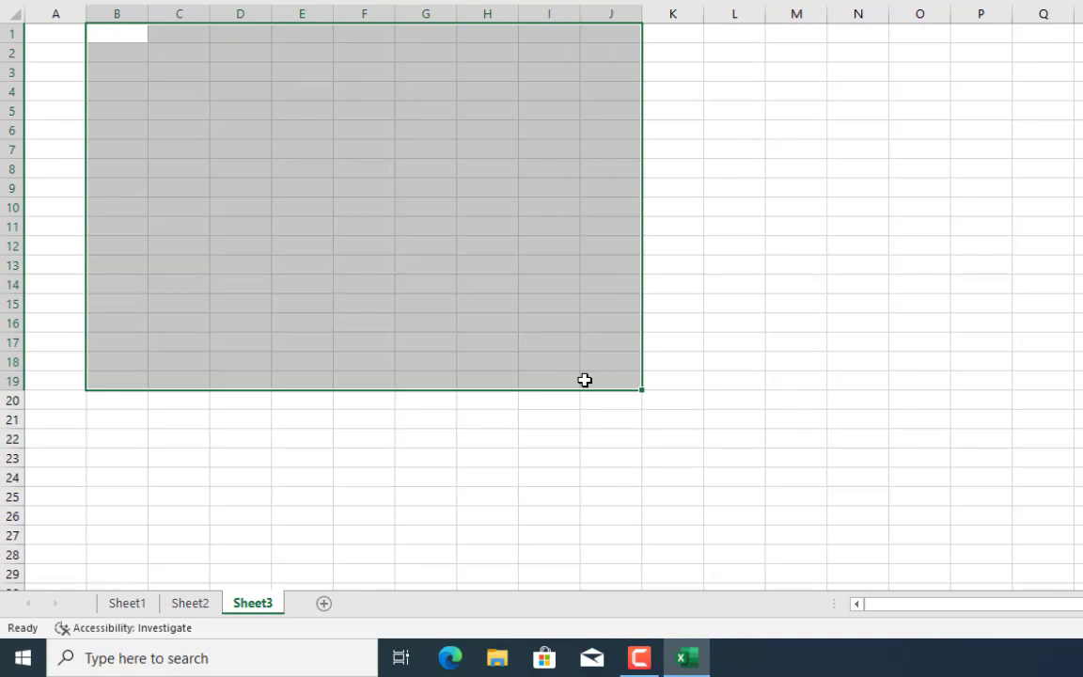
click(308, 471)
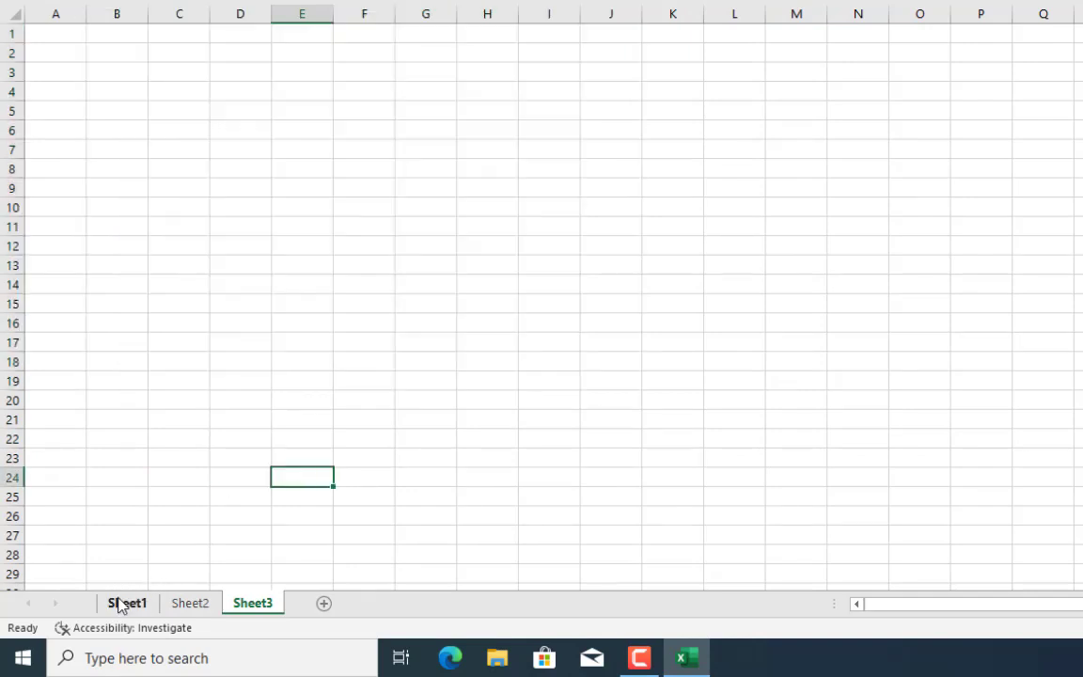
Step: Switch through Sheet1, Sheet2 and Sheet3 in order, and return to Sheet1
click(126, 603)
click(179, 603)
click(252, 605)
click(141, 605)
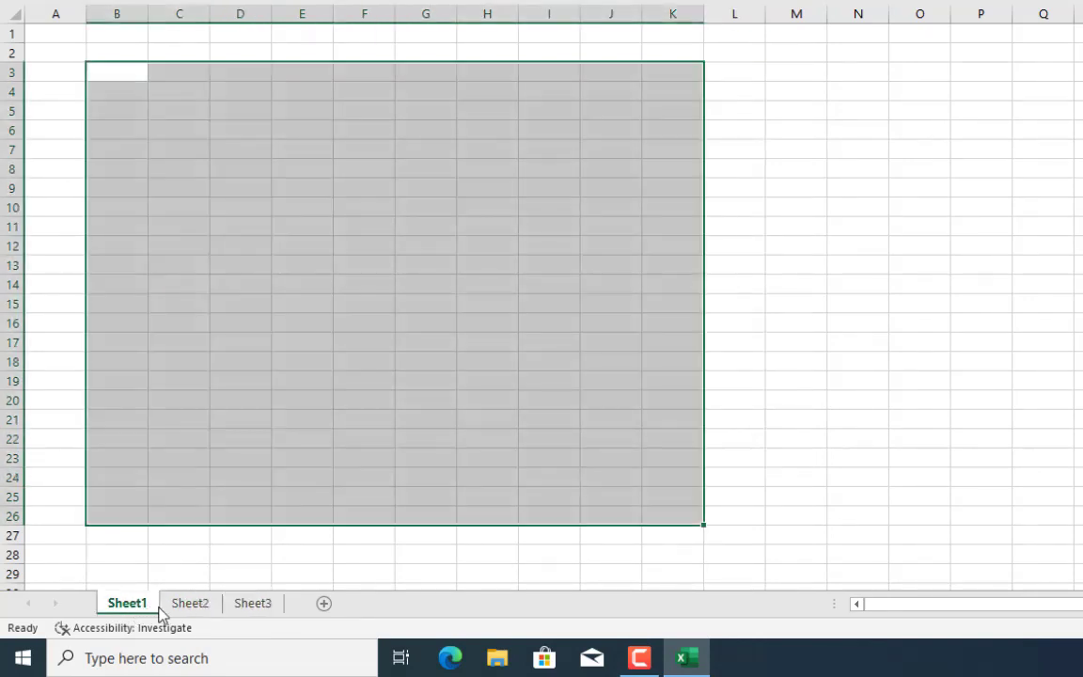
Step: Rename the Sheet2 worksheet to "Fees Collection"
click(189, 609)
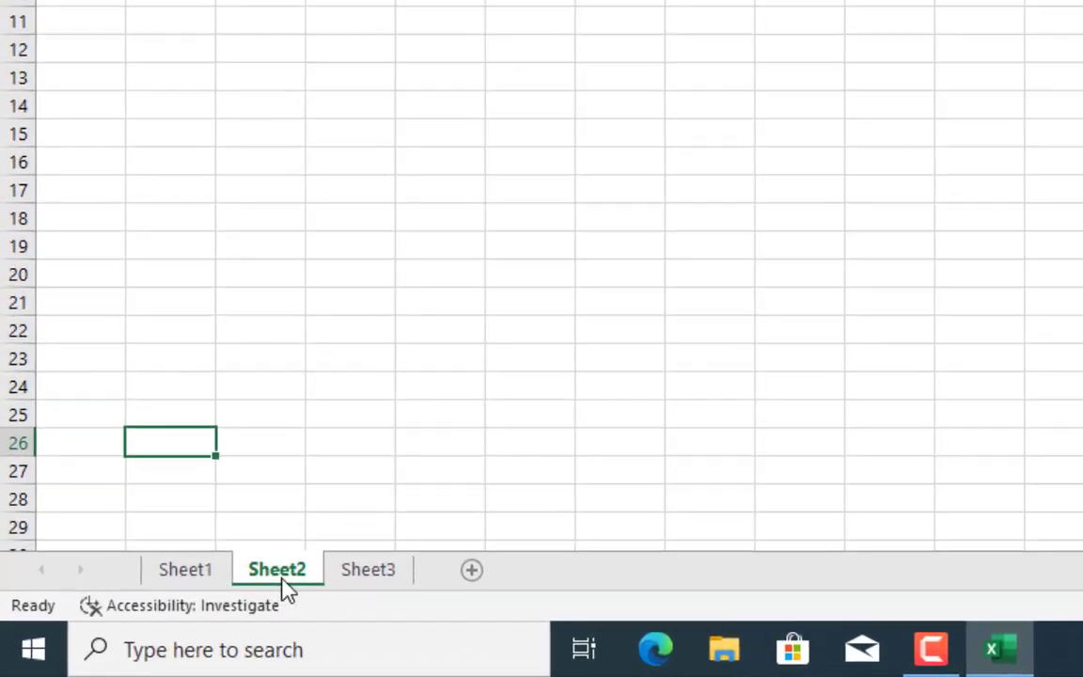
right_click(152, 625)
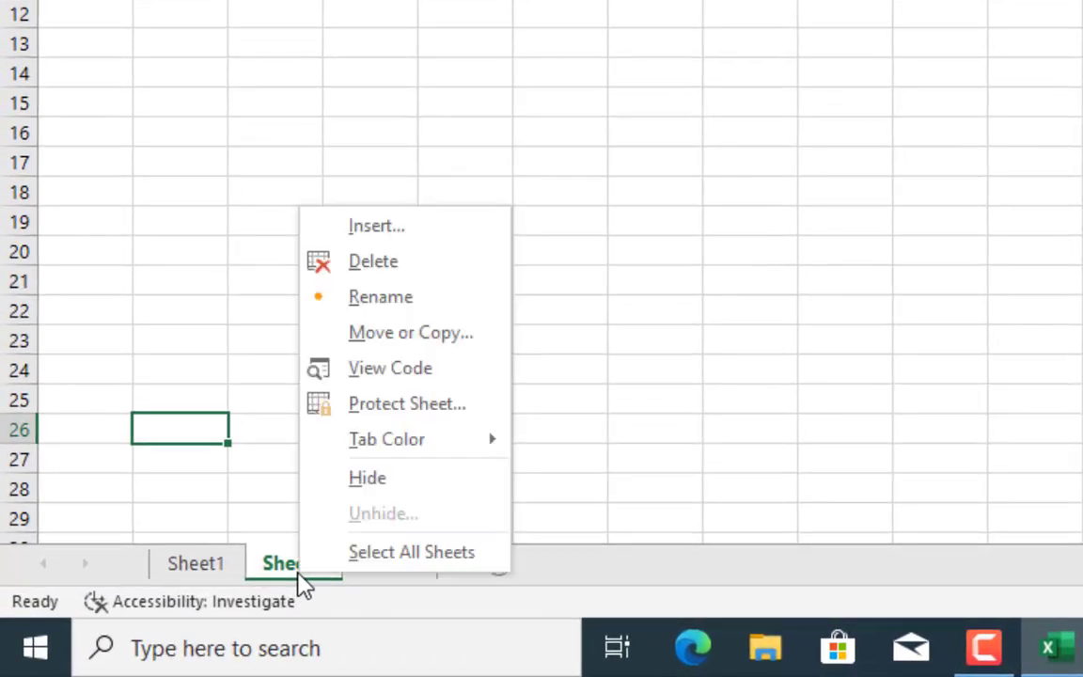
click(447, 314)
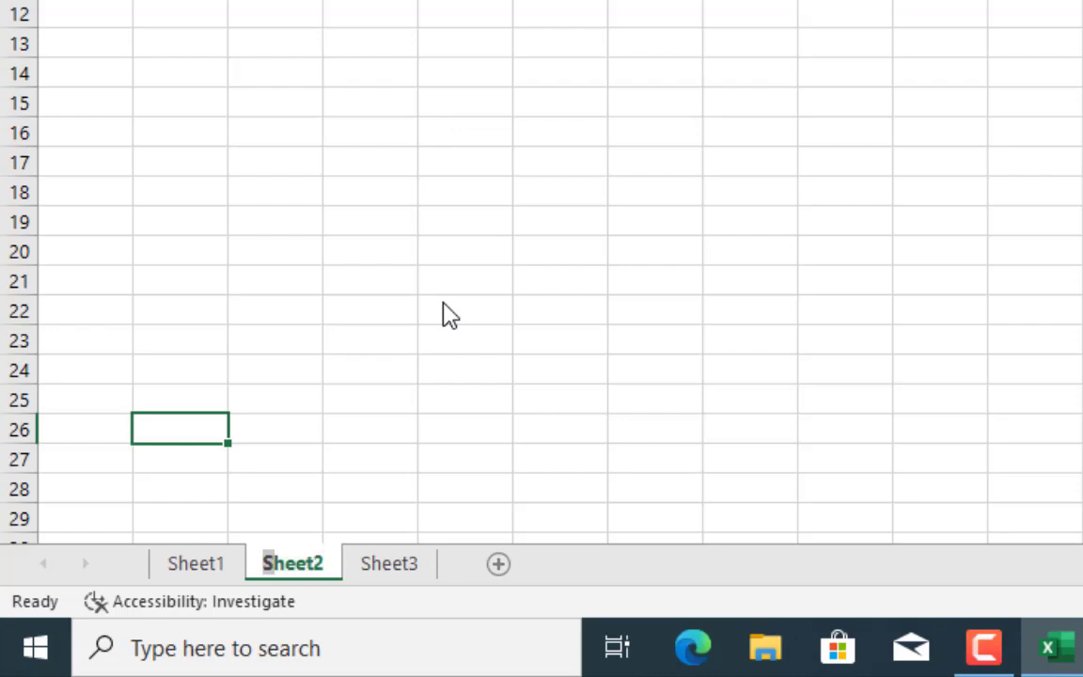
text(Fees Collec)
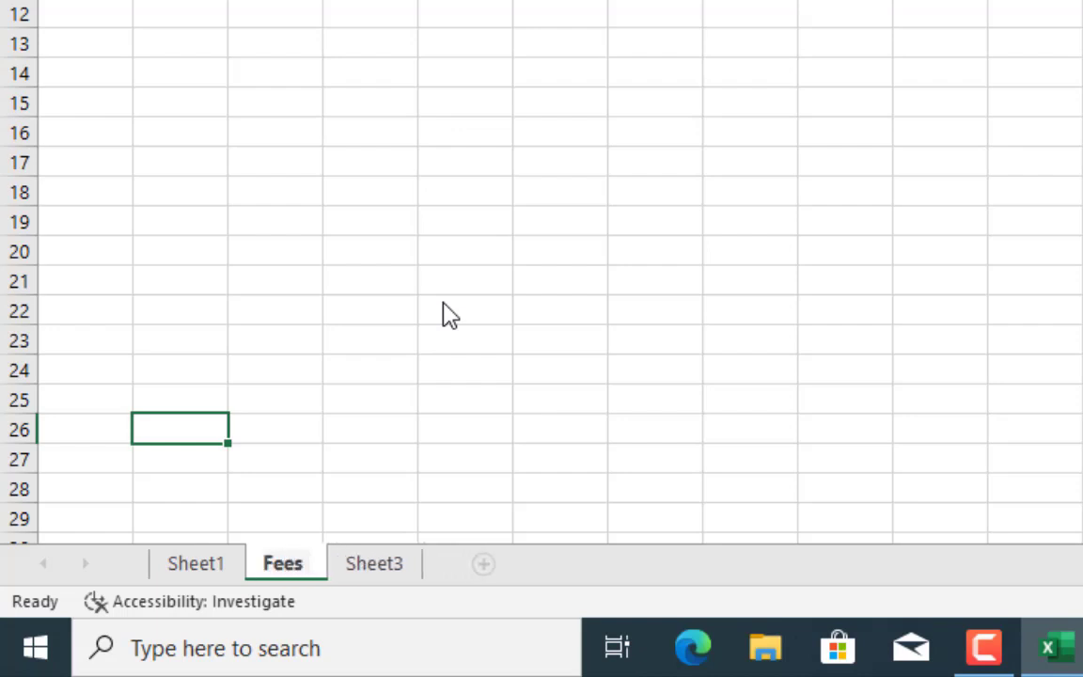
text(tion)
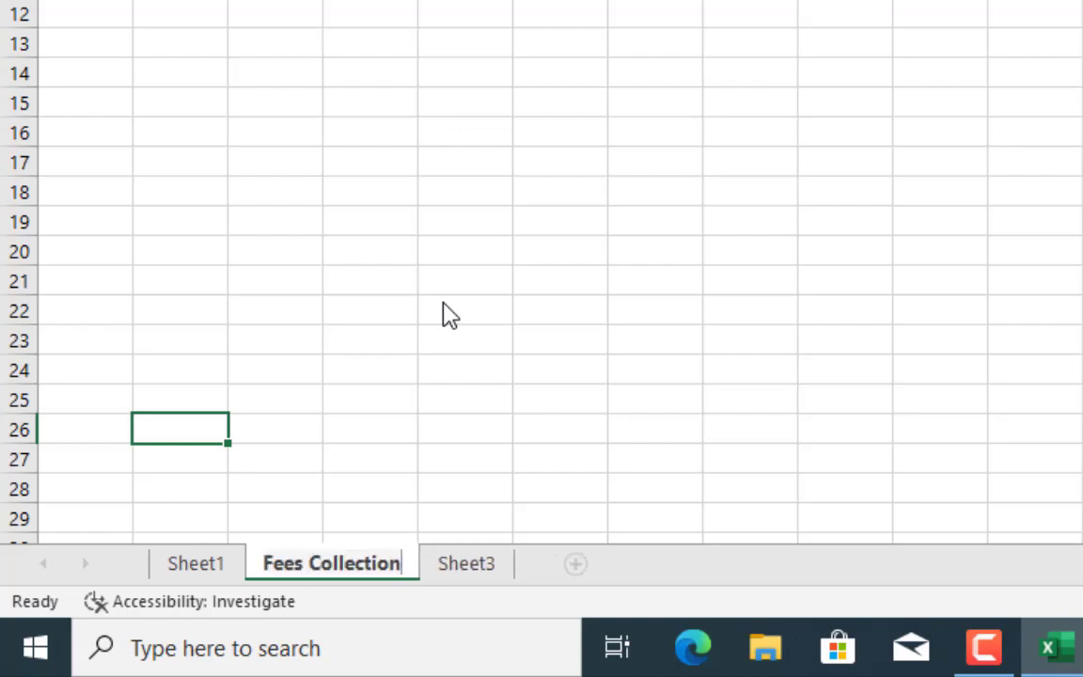
key(Return)
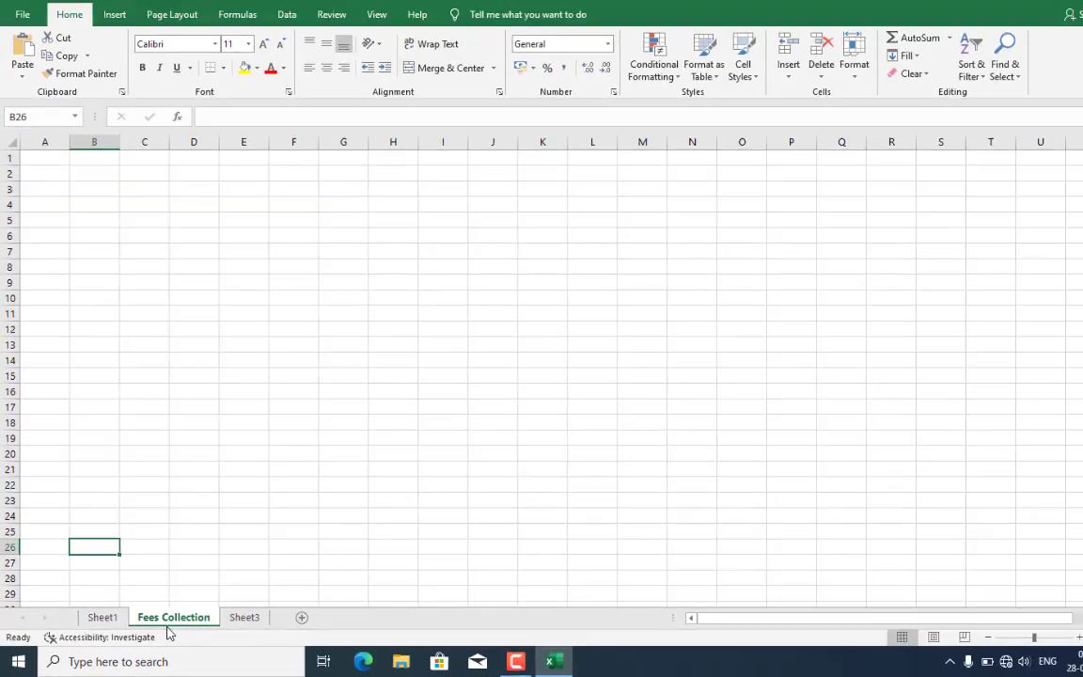
Step: Select cell M19 on Sheet1, and delete the Fees Collection worksheet
click(195, 563)
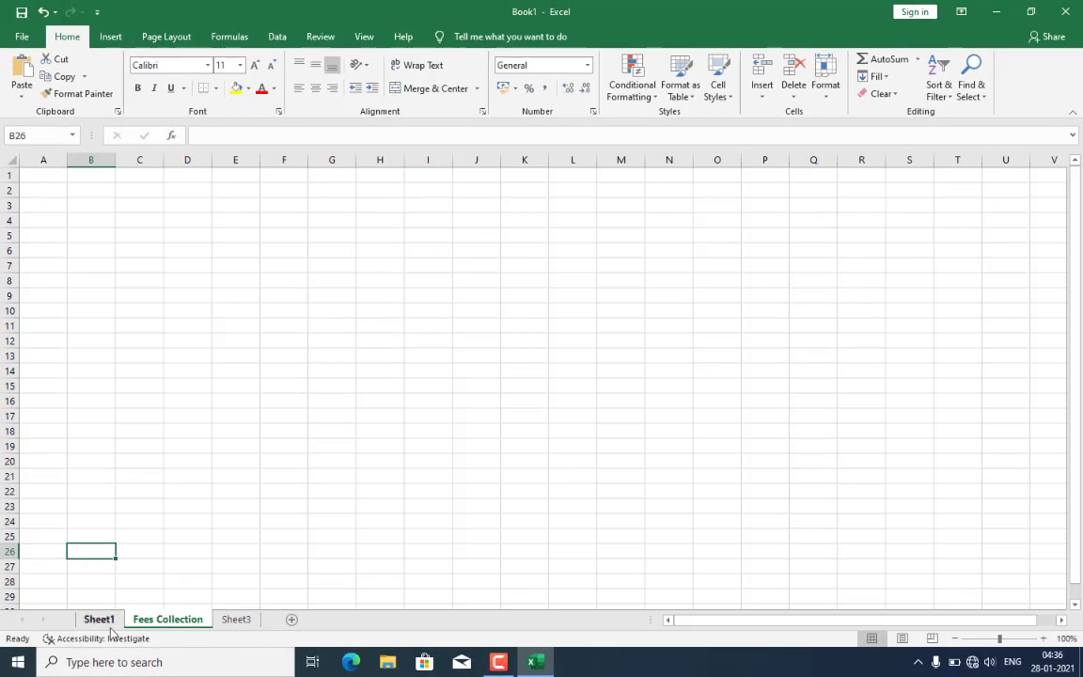
click(638, 449)
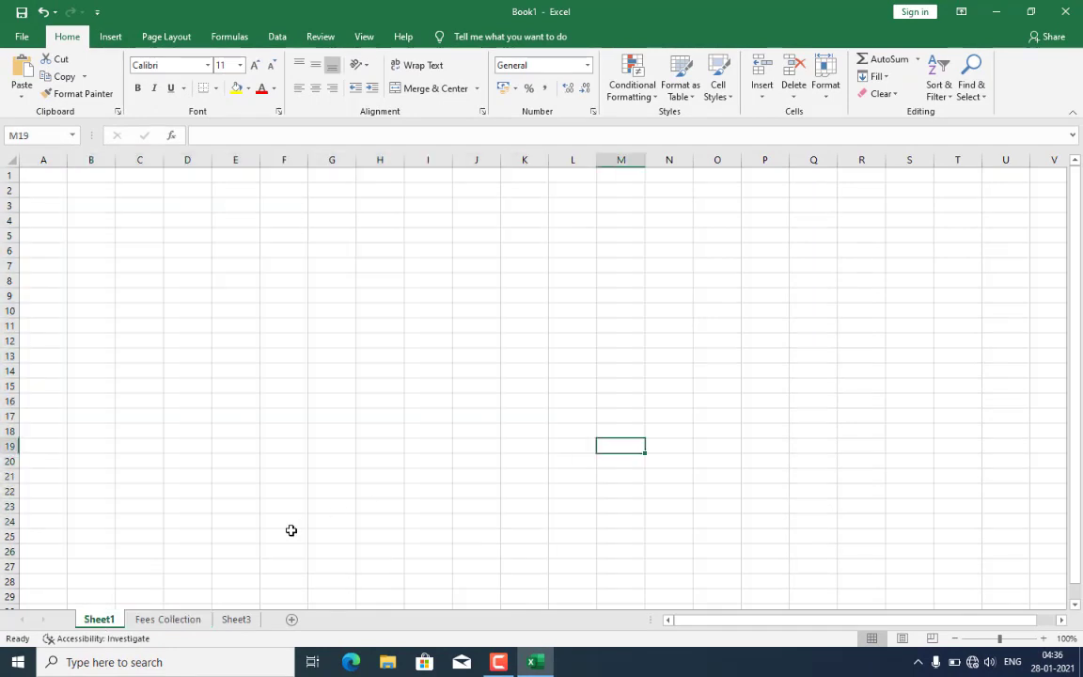
click(171, 622)
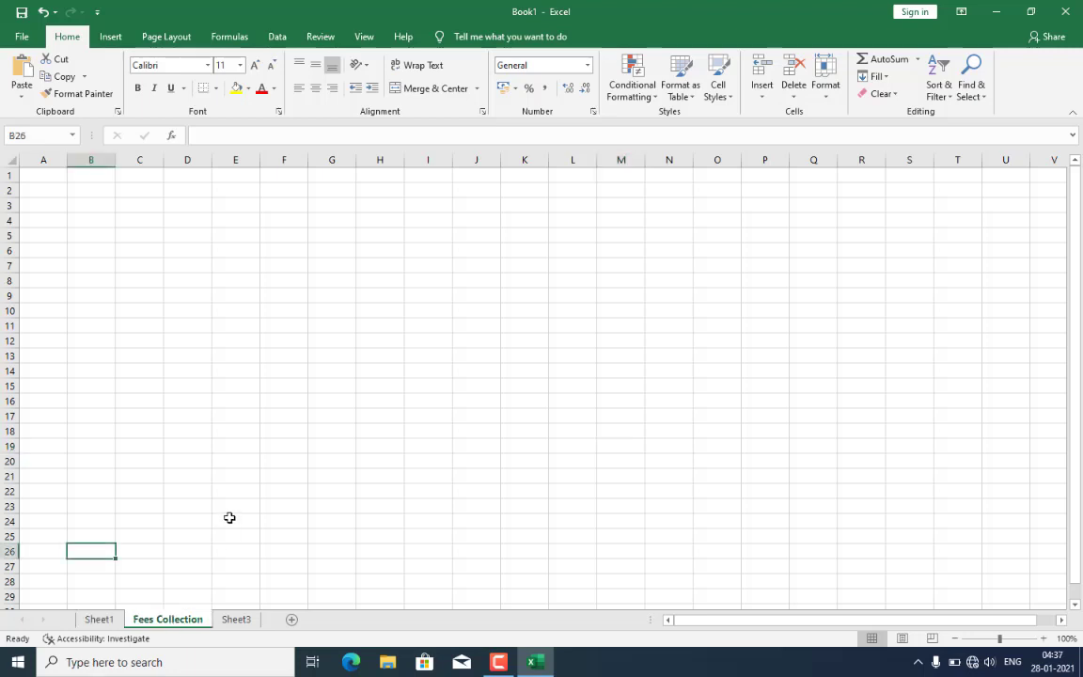
right_click(158, 623)
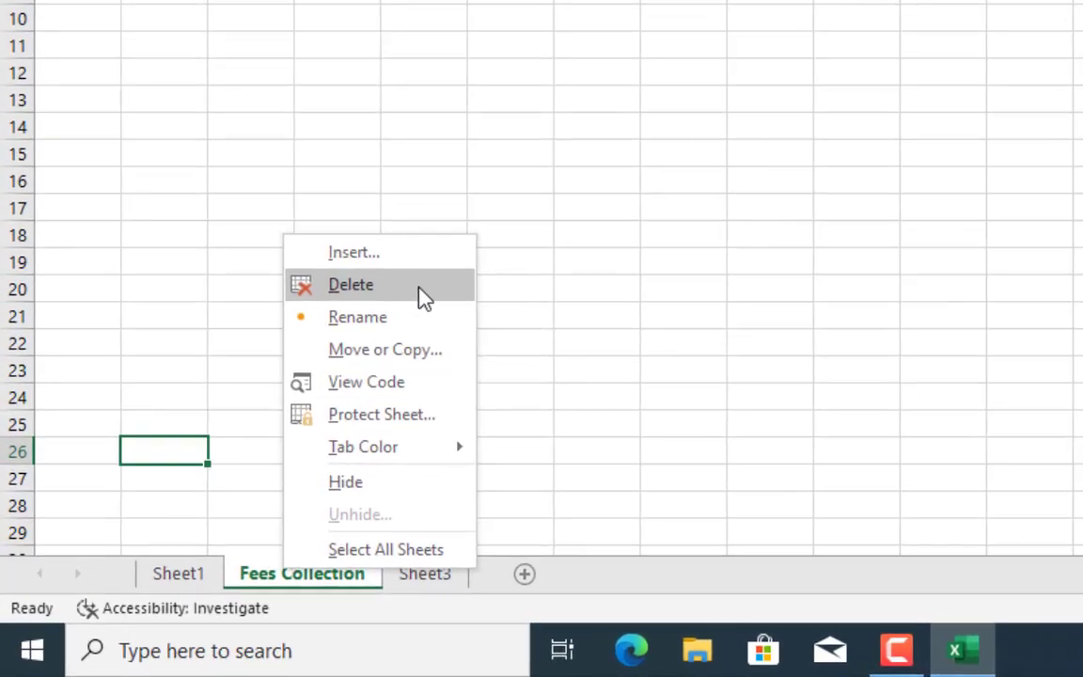
click(236, 464)
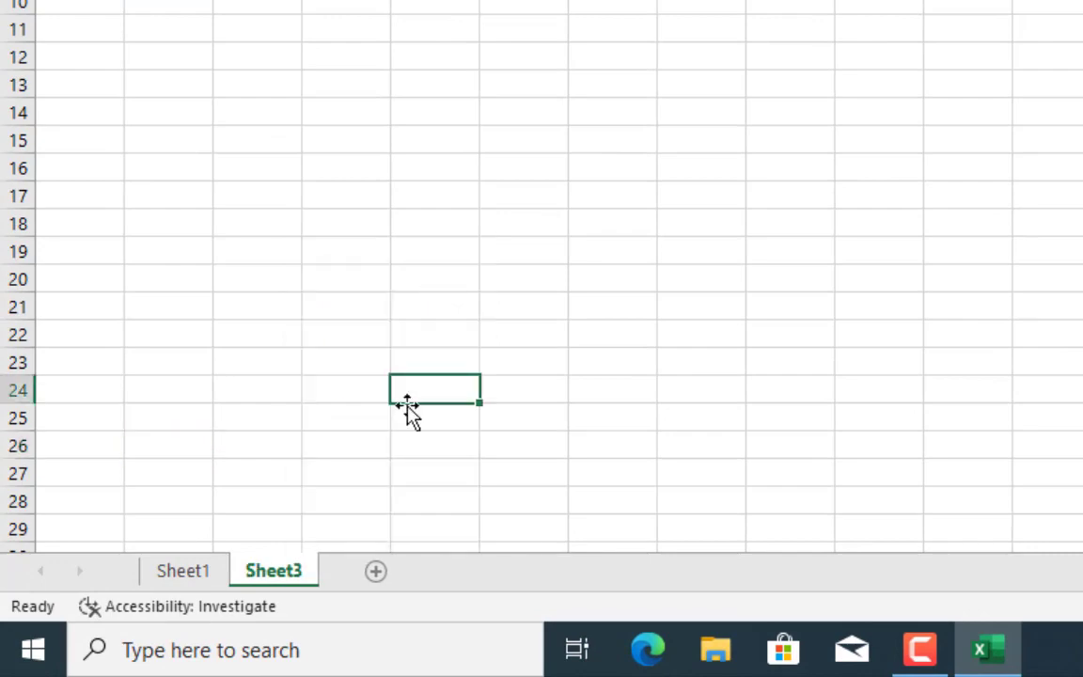
Step: On Sheet1, enter 1500 in cell B3, "Serial No" in B4 and "A" in B5
click(193, 571)
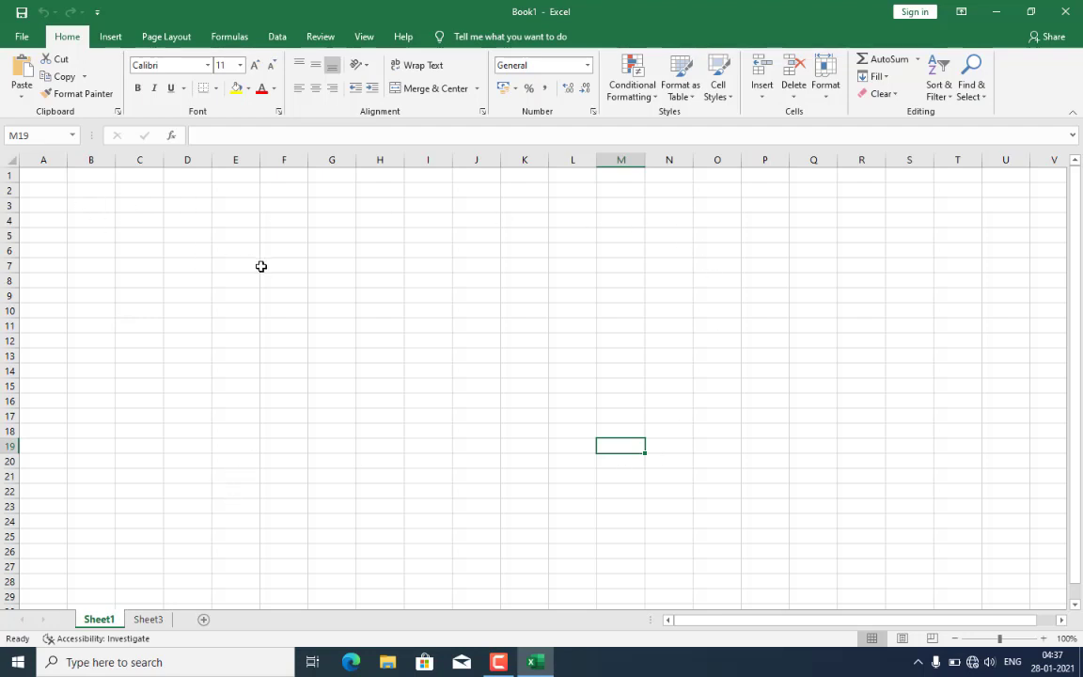
click(94, 209)
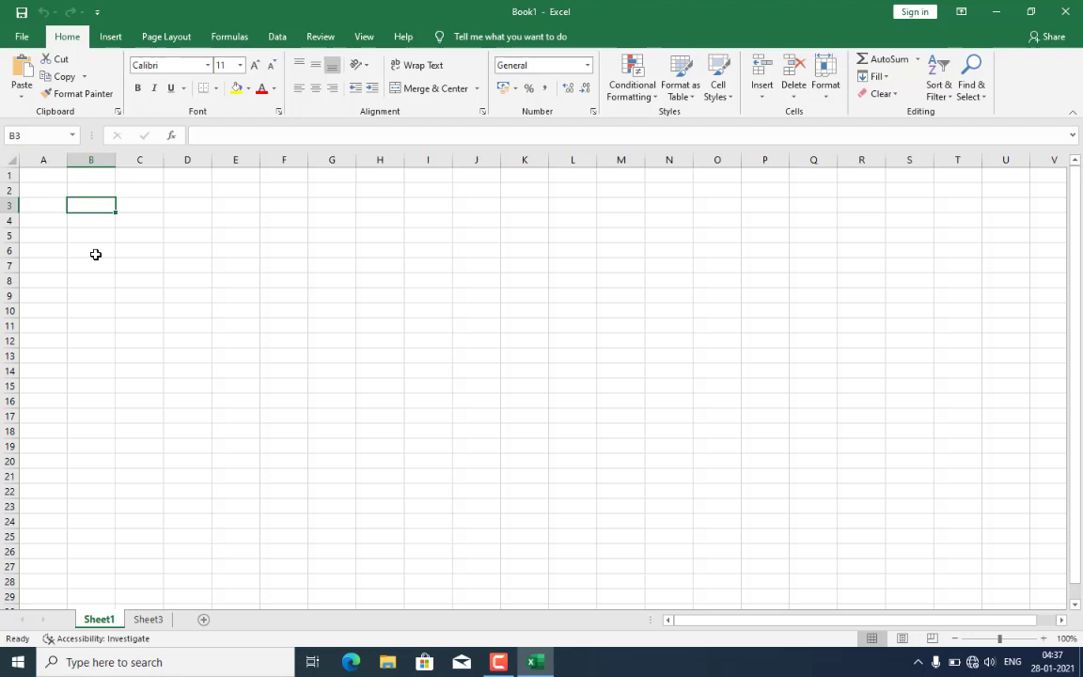
text(1500)
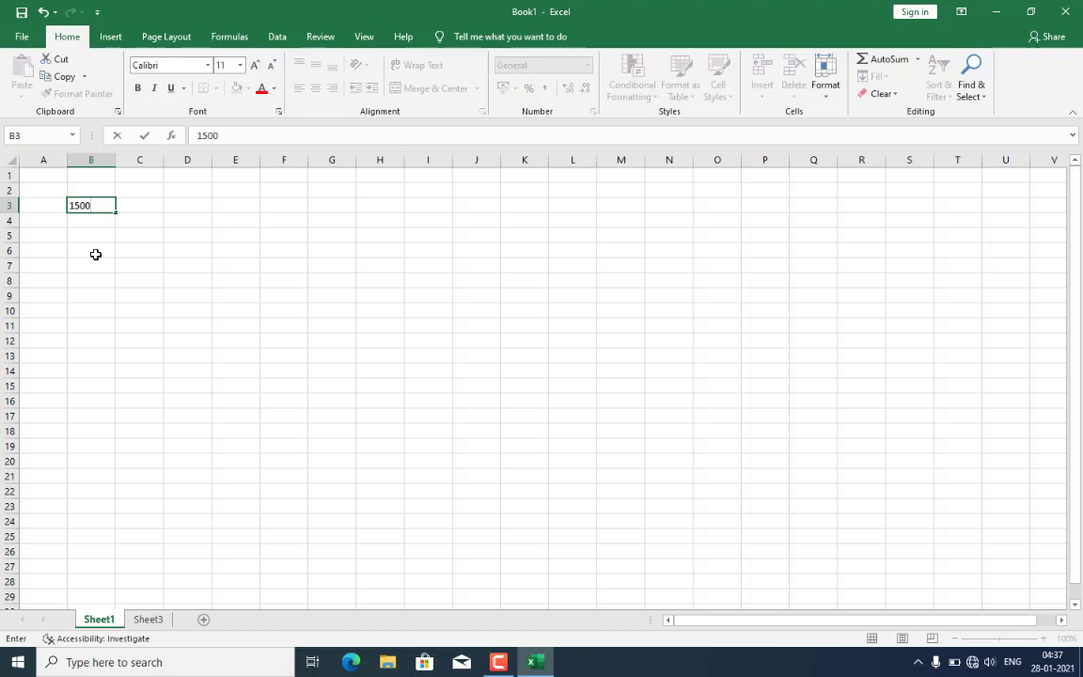
key(Return)
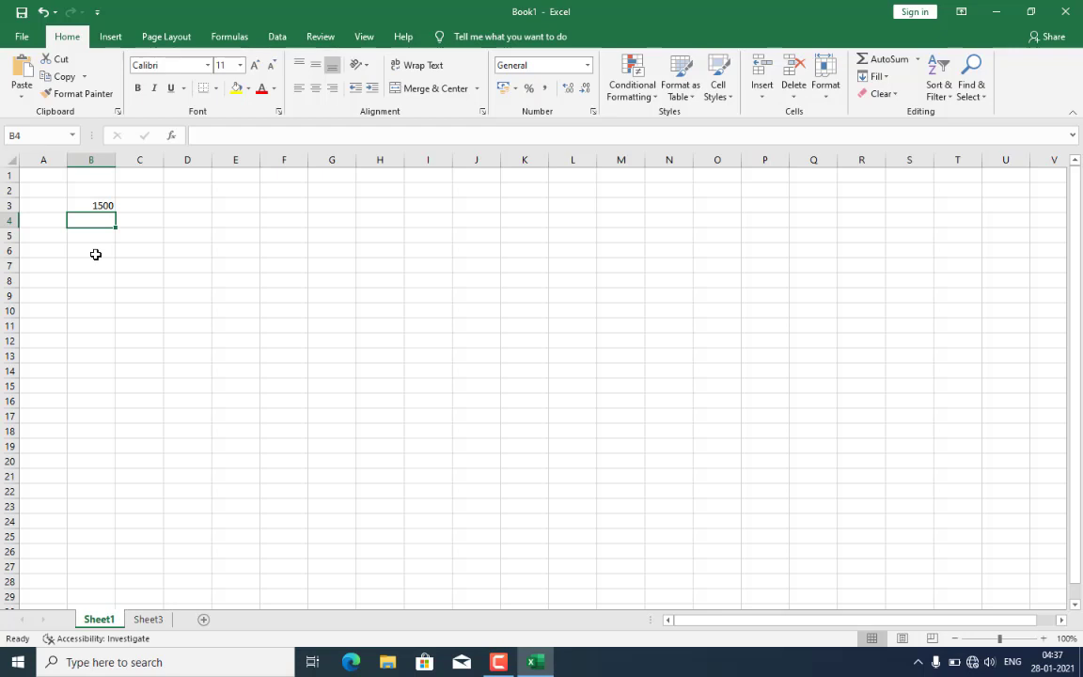
text(Se)
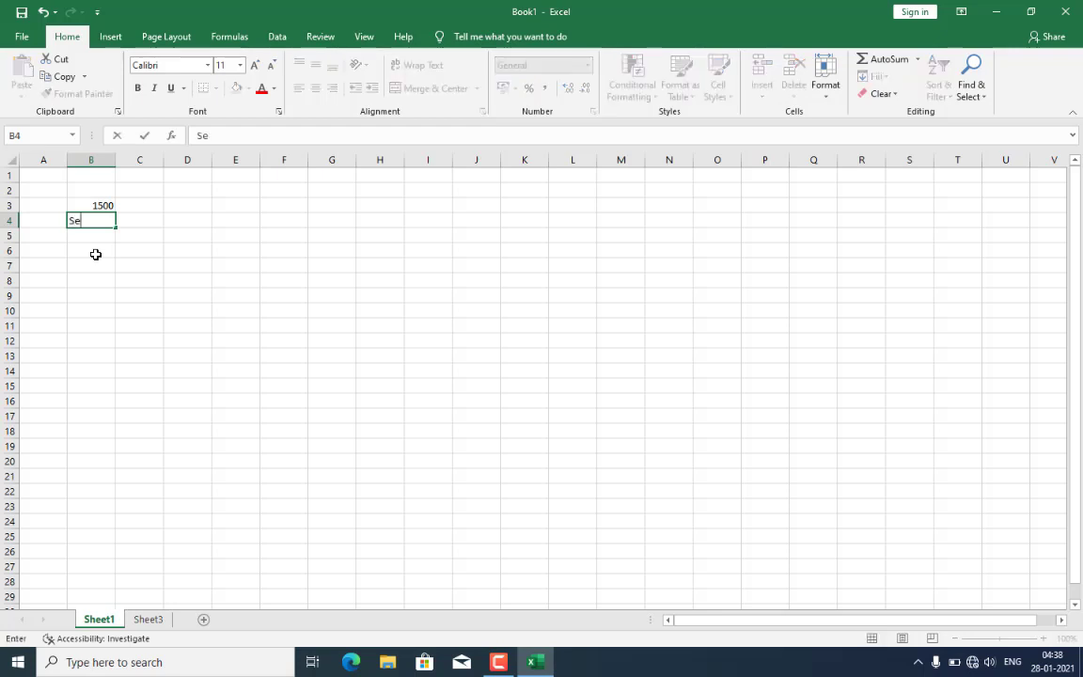
text(rial No)
key(Return)
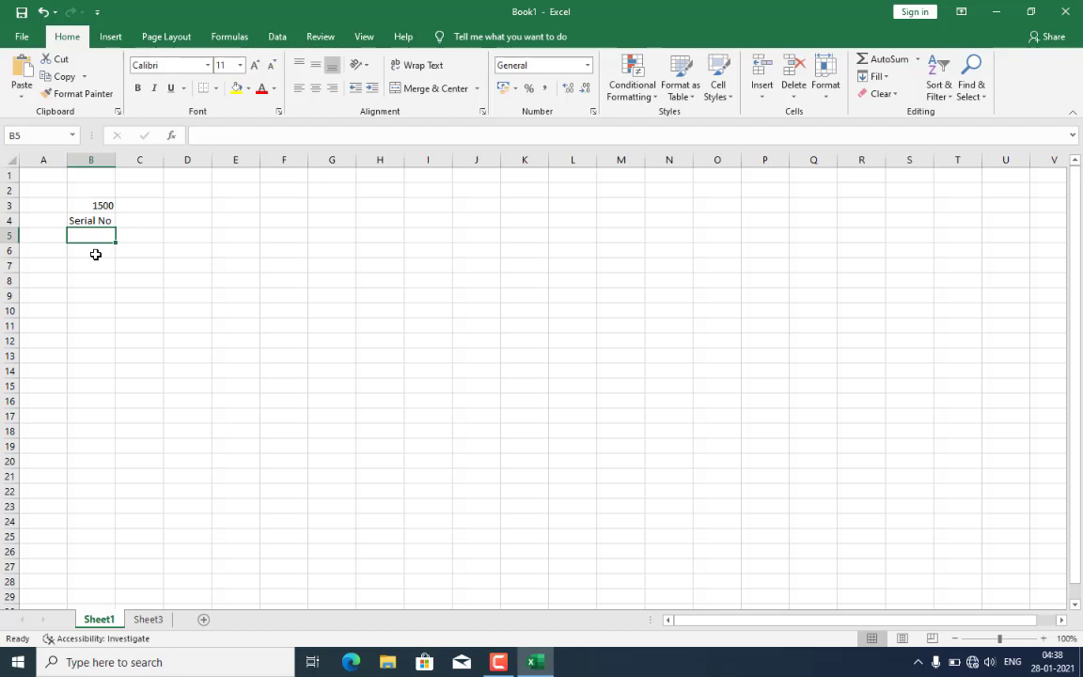
text(A)
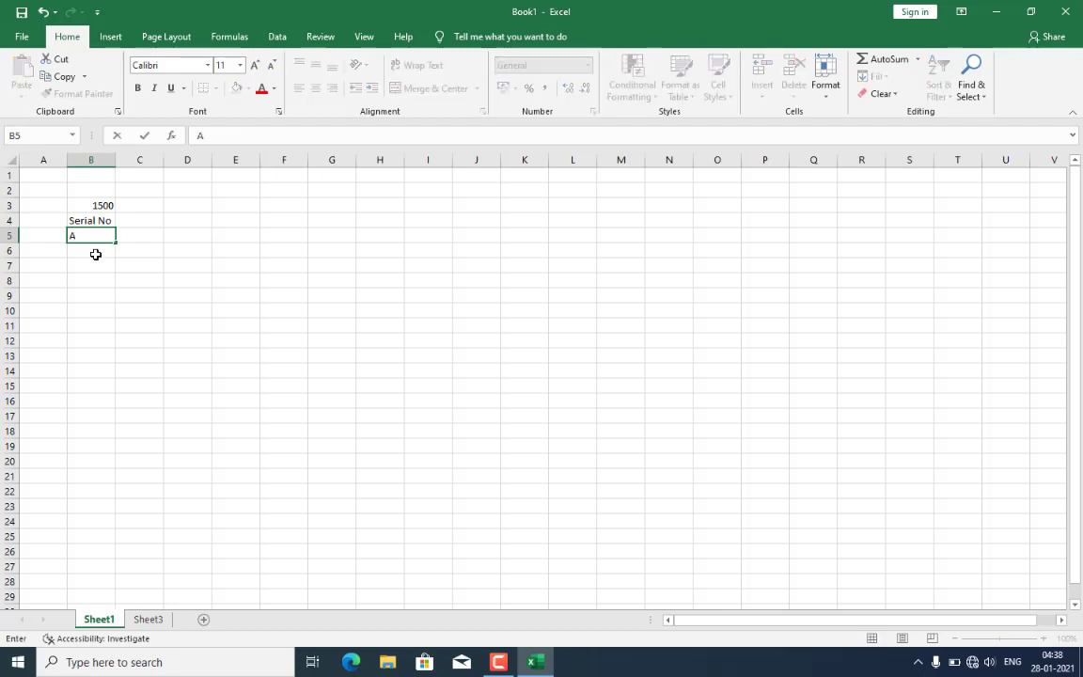
key(Return)
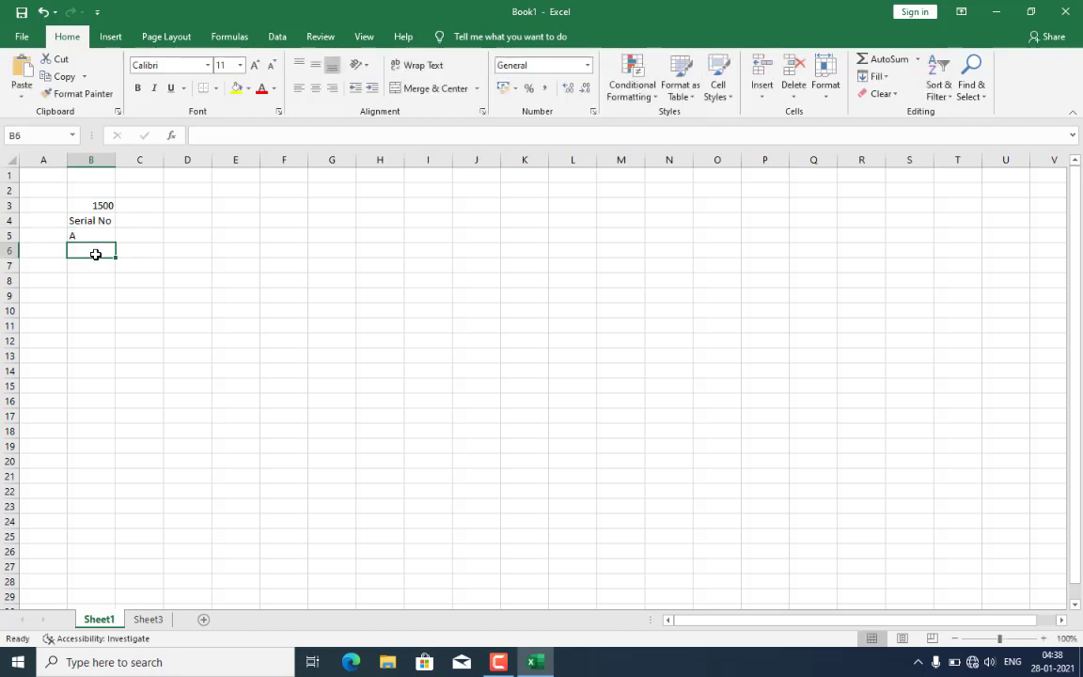
Step: Select cell B3 and the range B4:B5 to compare the number and text entries, ending on cell B7
click(96, 206)
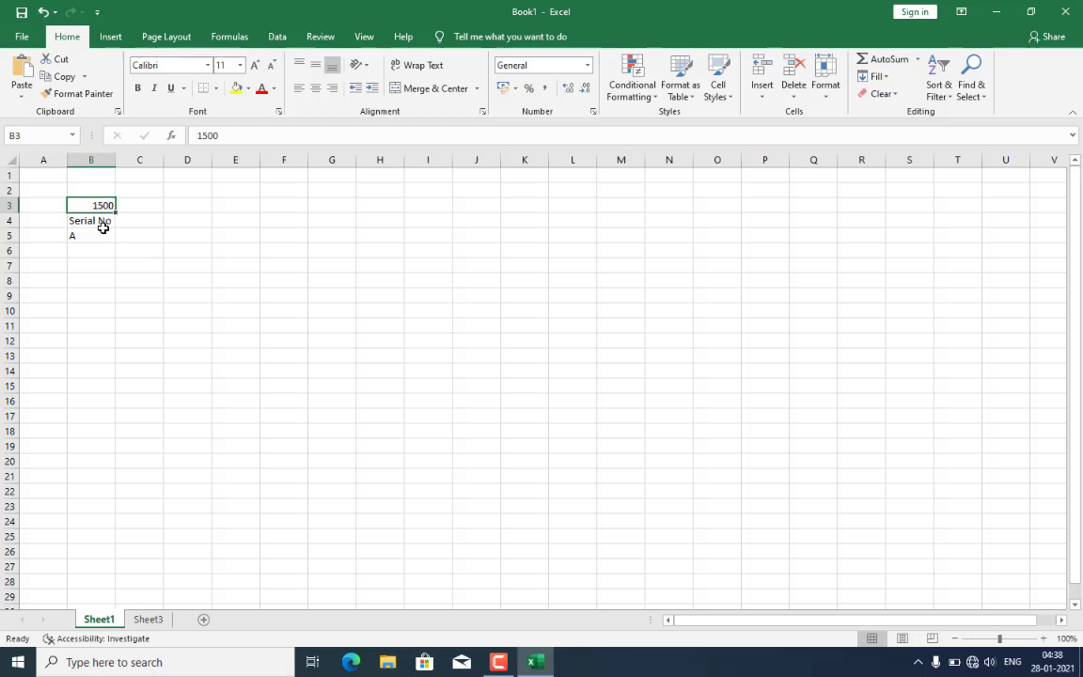
click(100, 222)
drag(92, 215, 90, 236)
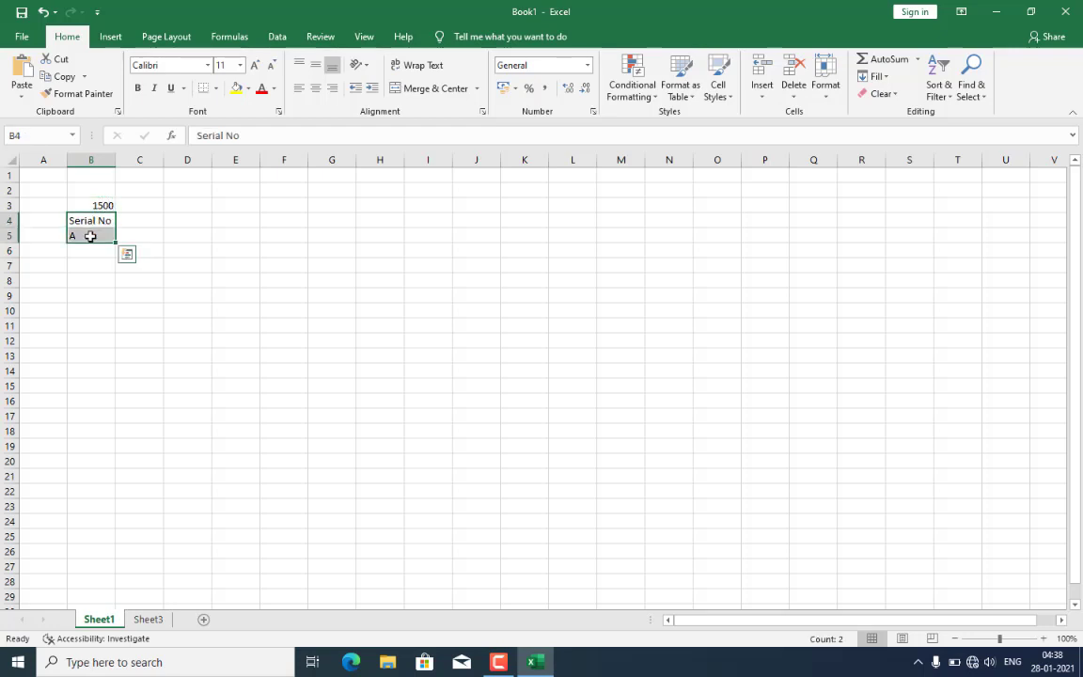
click(90, 259)
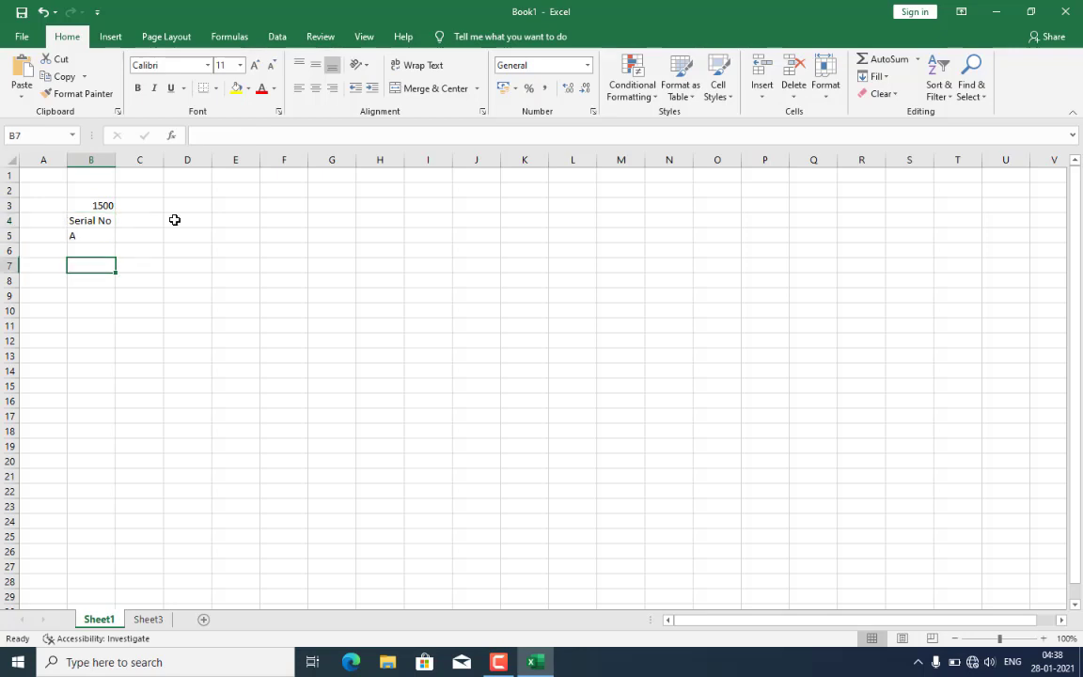
Step: Enter the serial numbers 1, 2 and 3 in cells D4 to D6
click(175, 220)
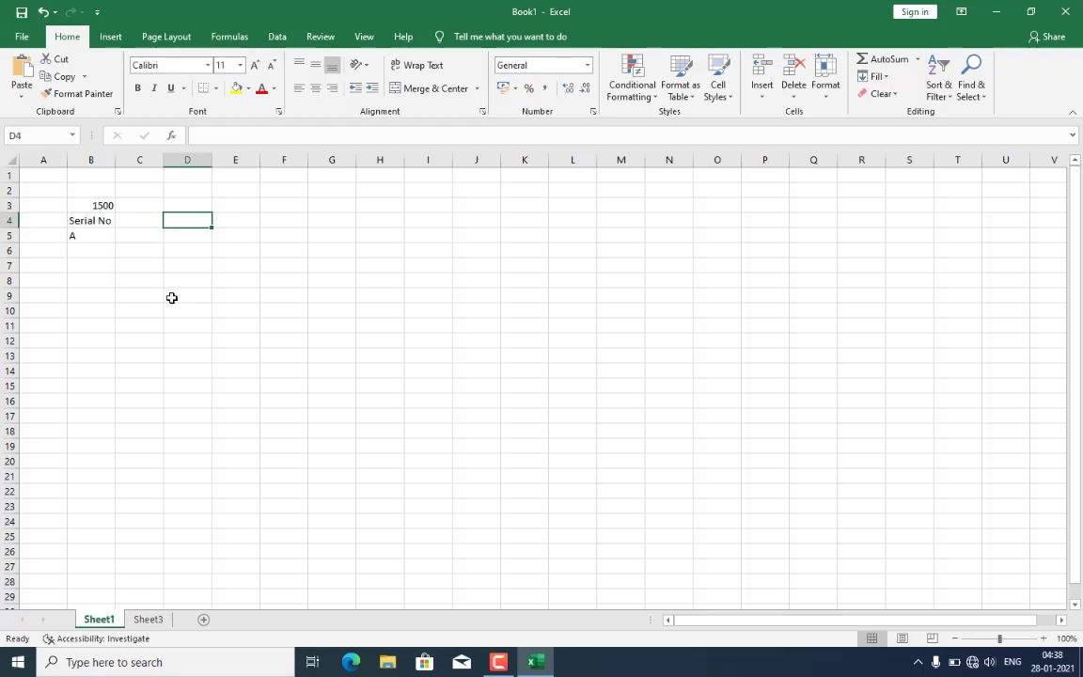
text(1)
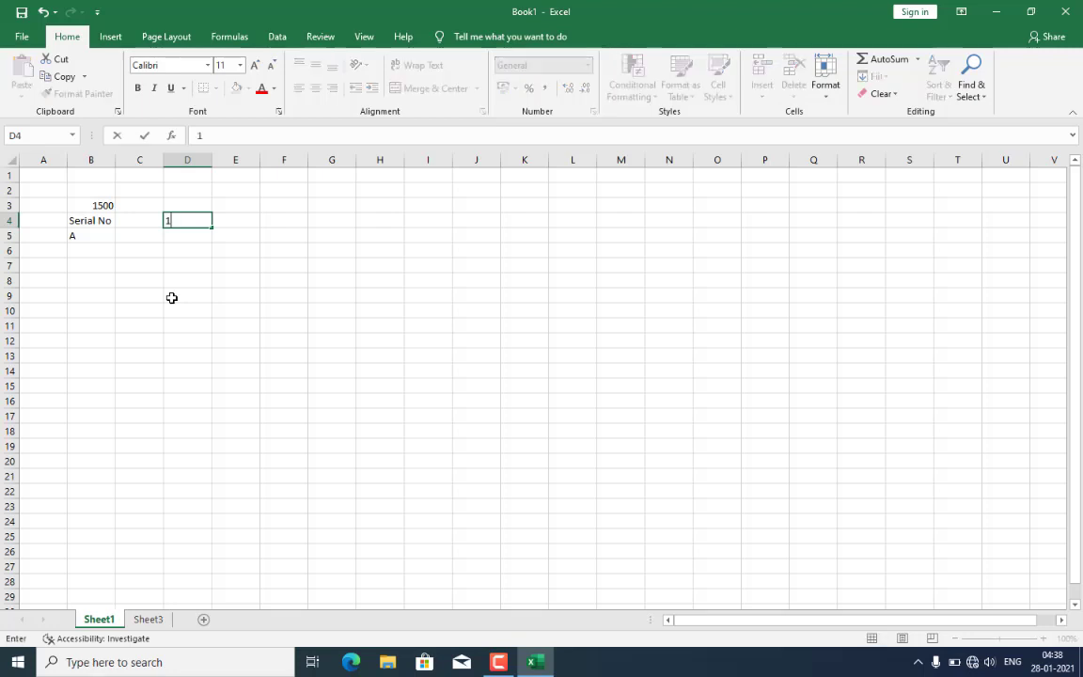
key(Return)
text(2)
key(Return)
text(3)
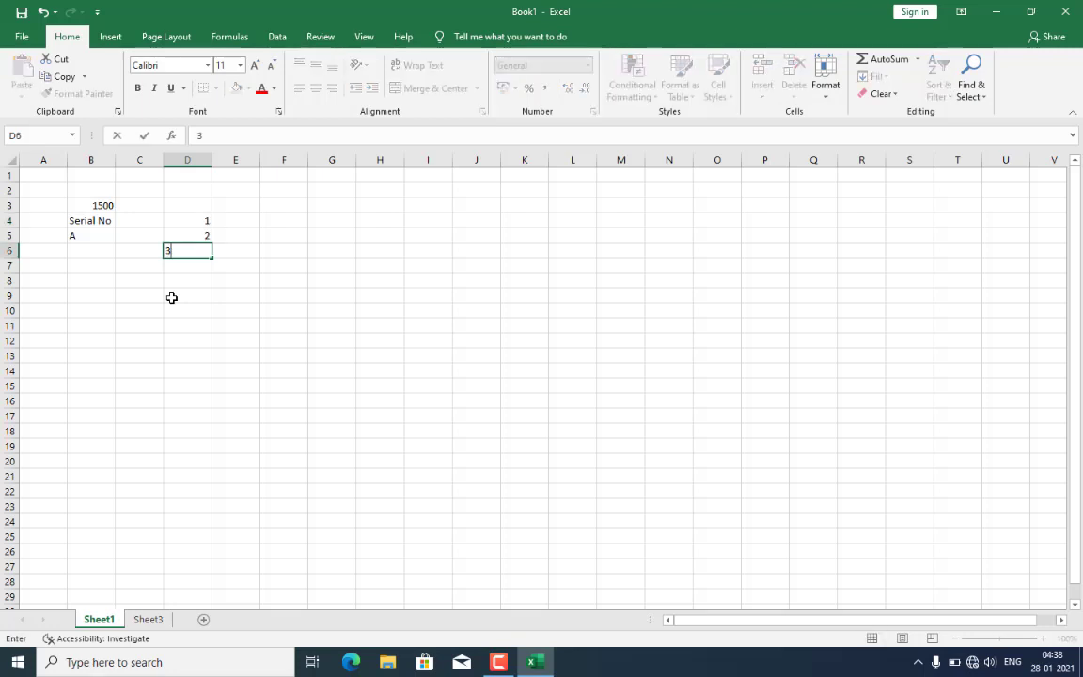
key(Return)
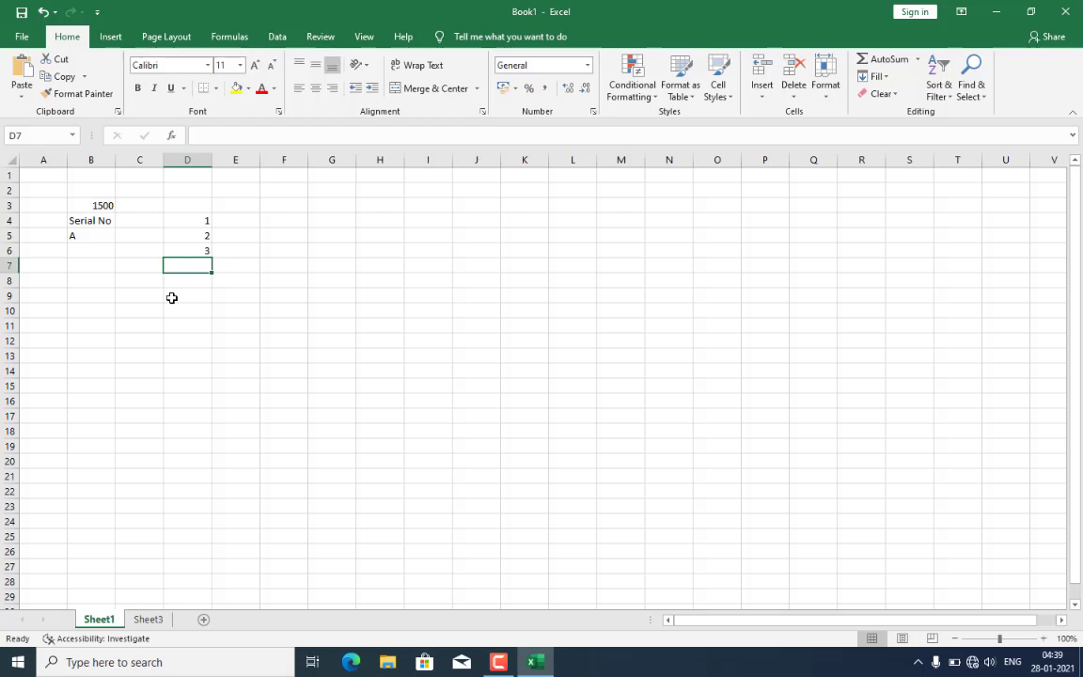
Step: Clear the 3 from cell D6 and move between cells D4 and D5, ending on D5
key(Up)
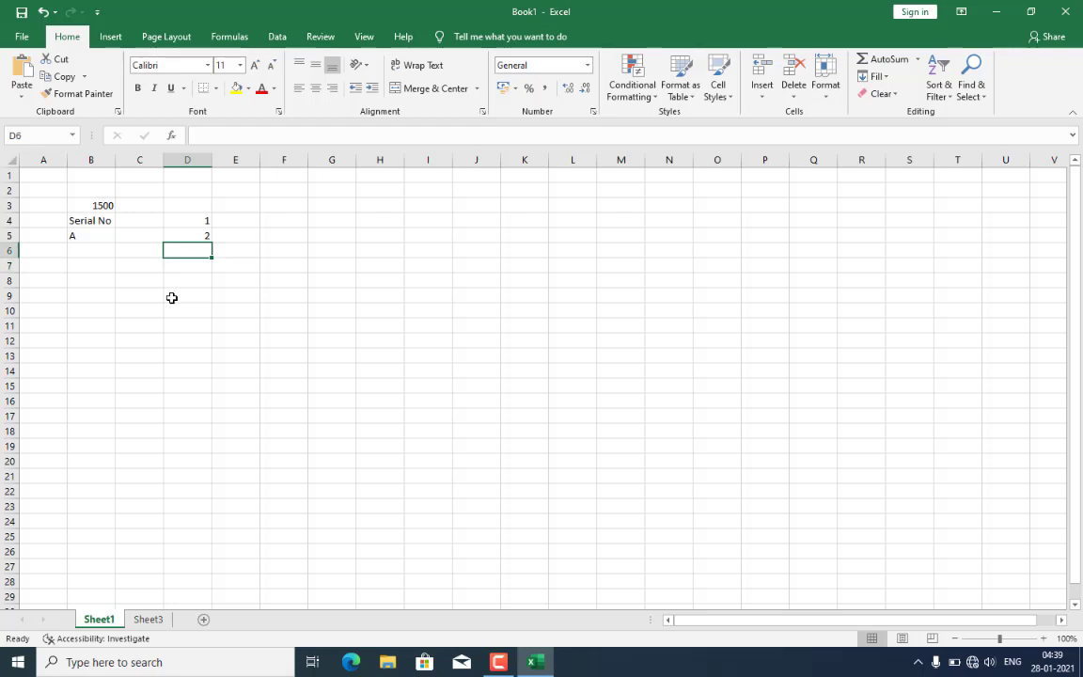
key(Up)
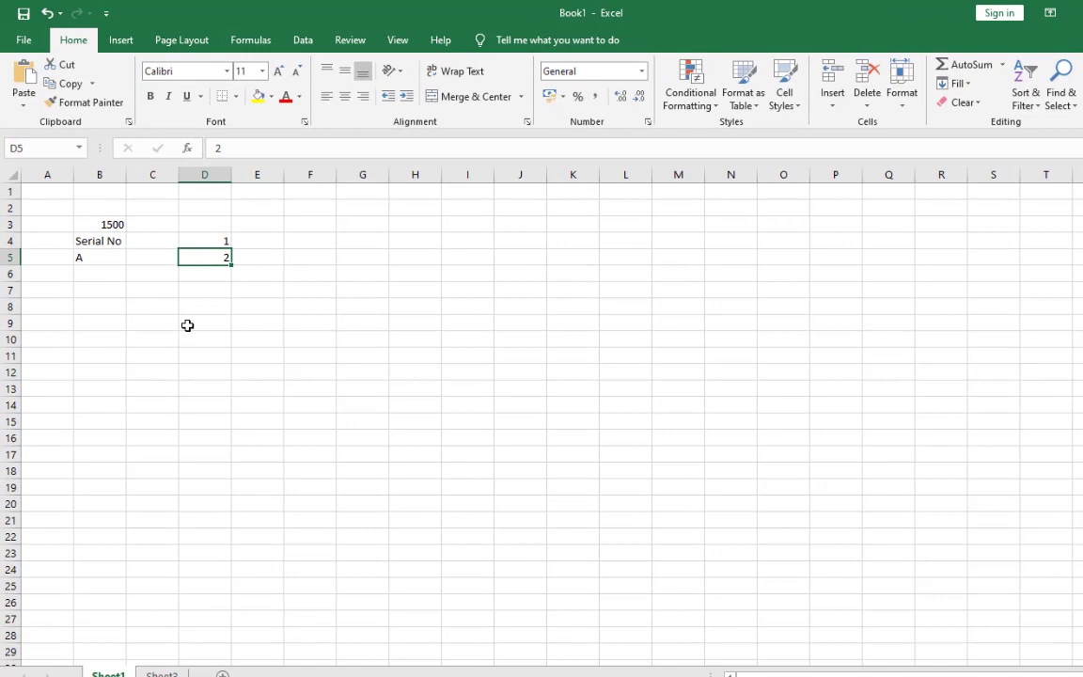
key(Up)
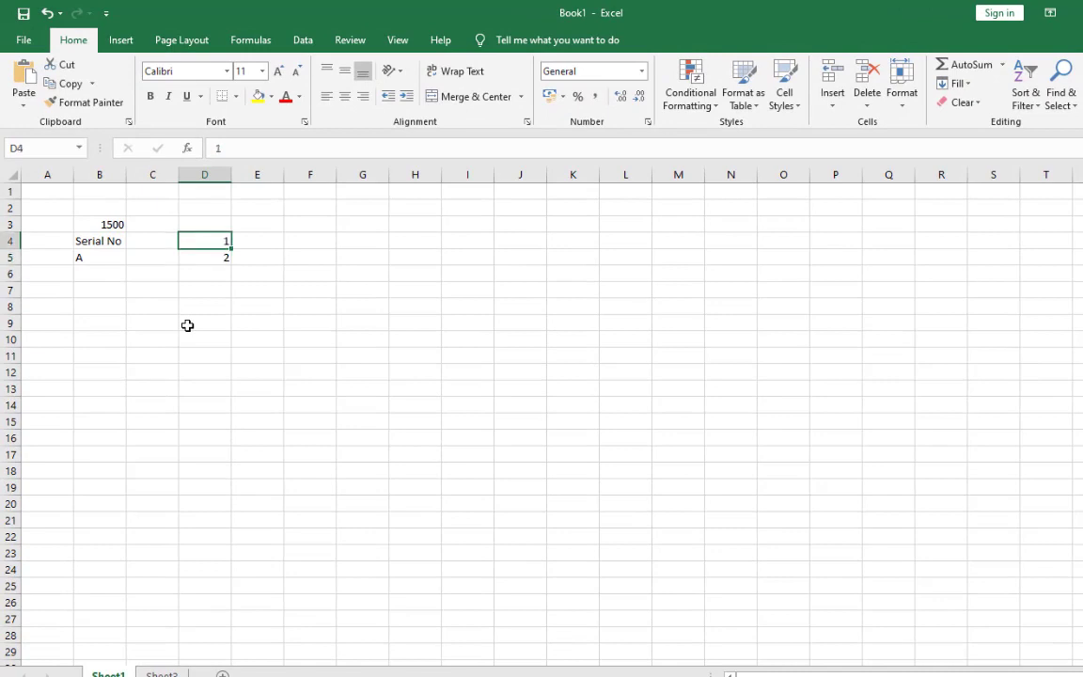
key(Down)
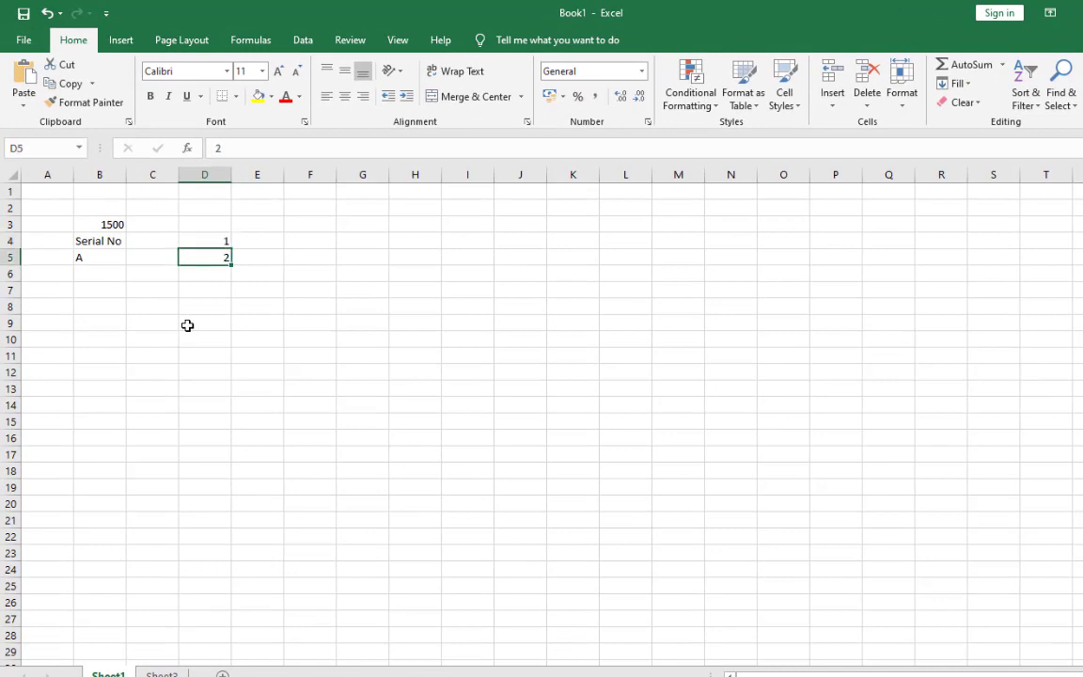
Step: Extend the number series in D4:D5 down column D to cell D53, and select cell F53
click(201, 239)
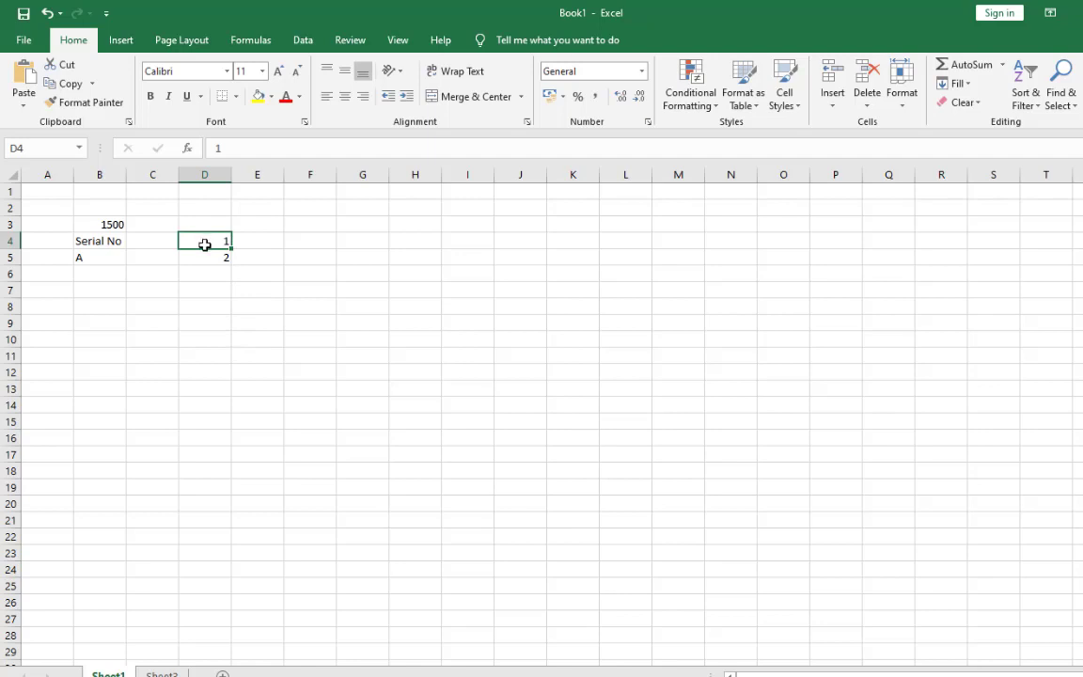
drag(203, 244, 204, 256)
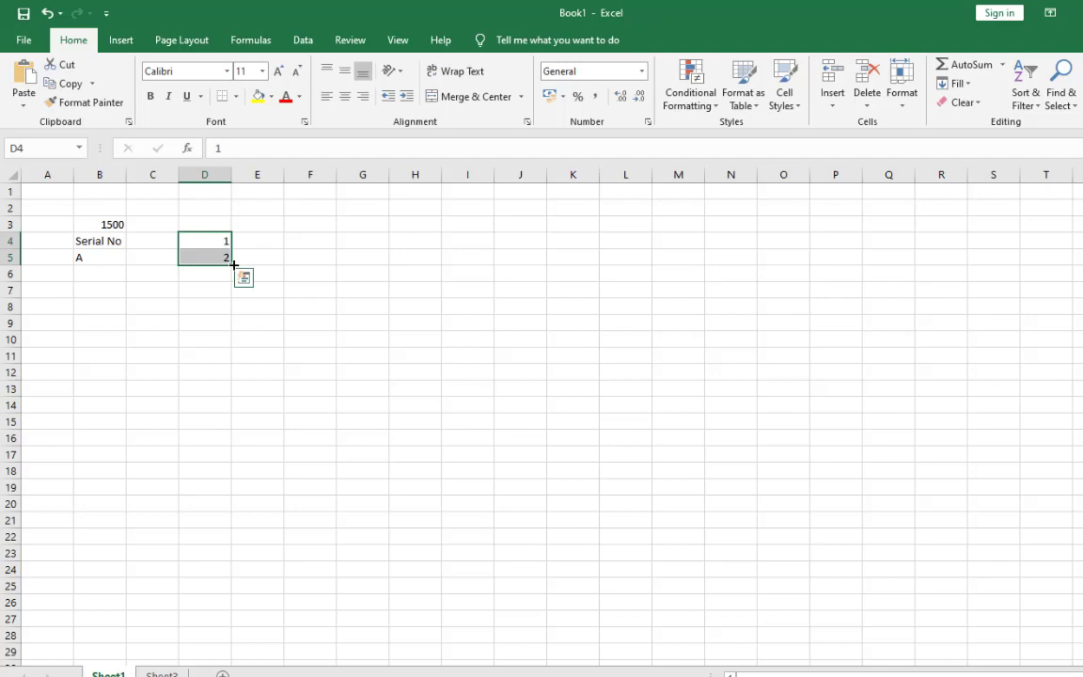
drag(234, 265, 239, 462)
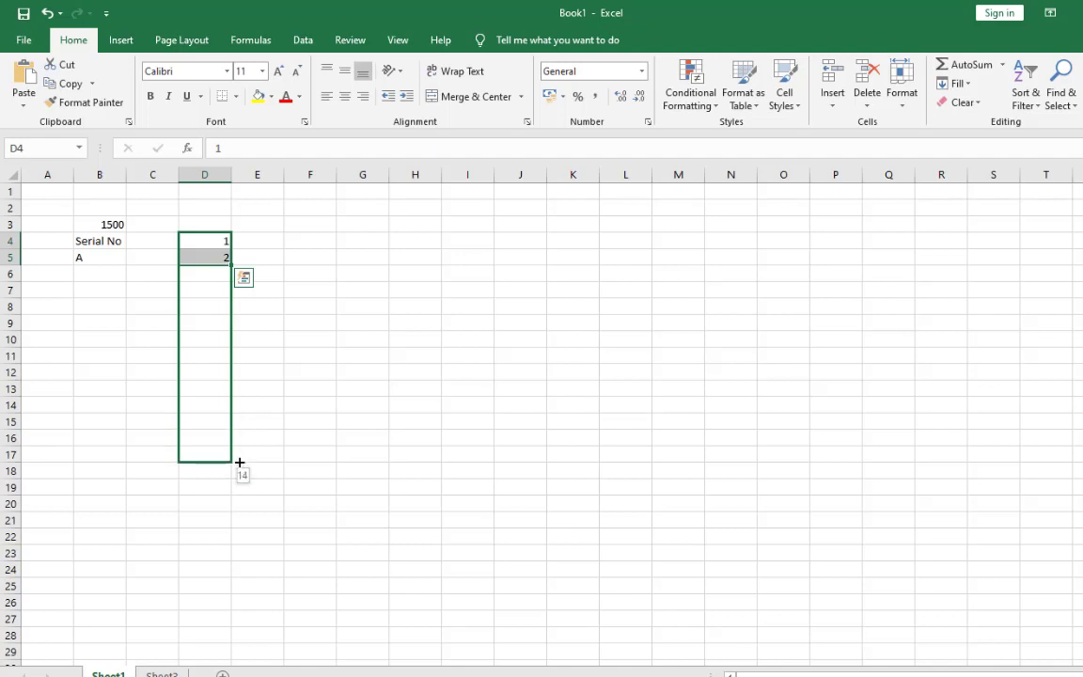
drag(240, 461, 237, 325)
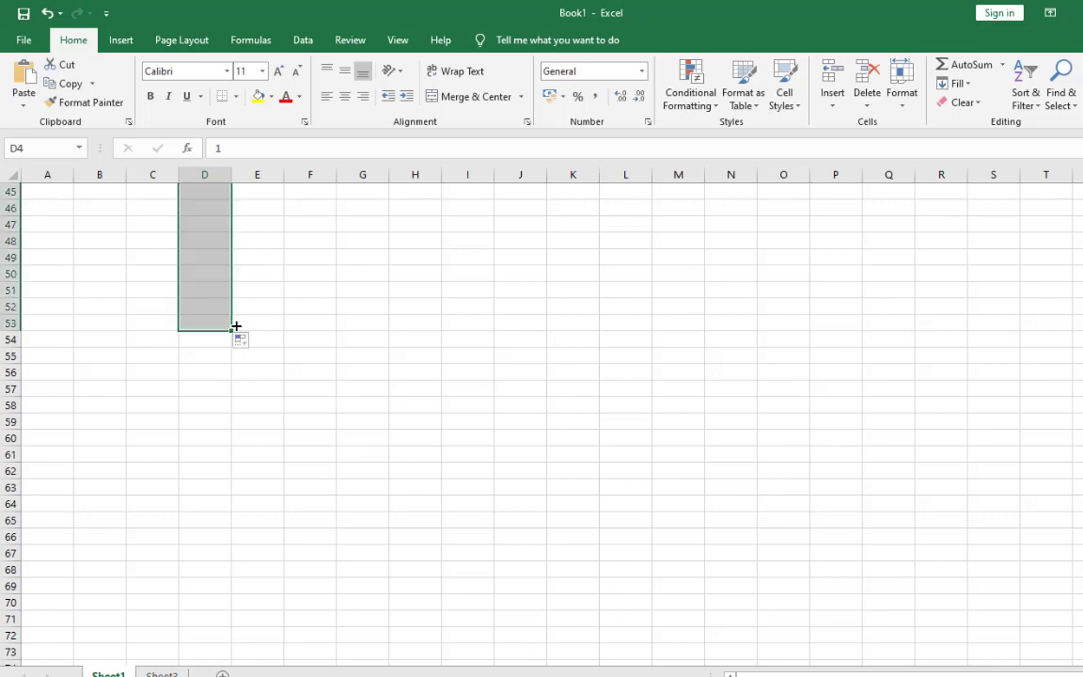
click(288, 321)
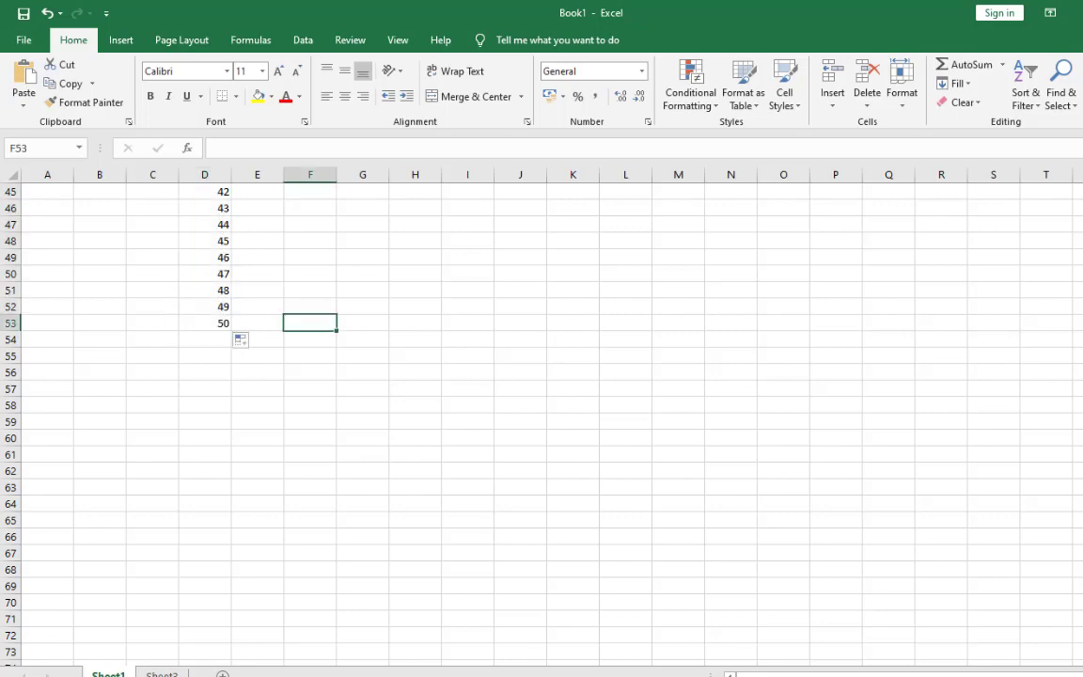
Step: Enter January in cell F4 and extend the month series down column F to cell F14
scroll(288, 321, up, 15)
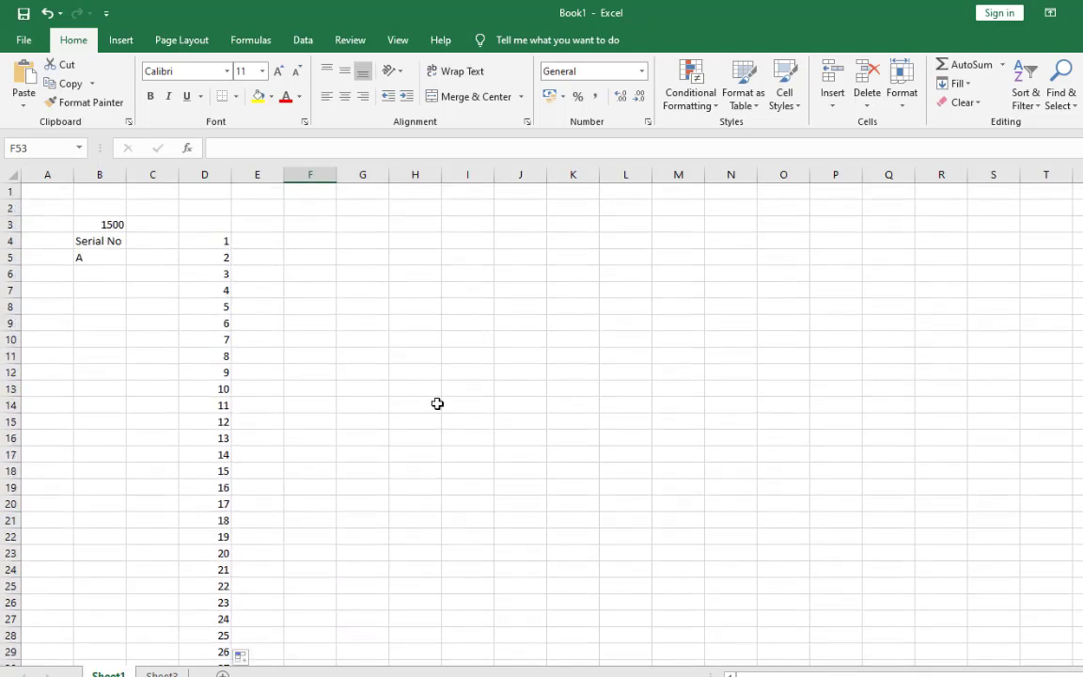
click(311, 240)
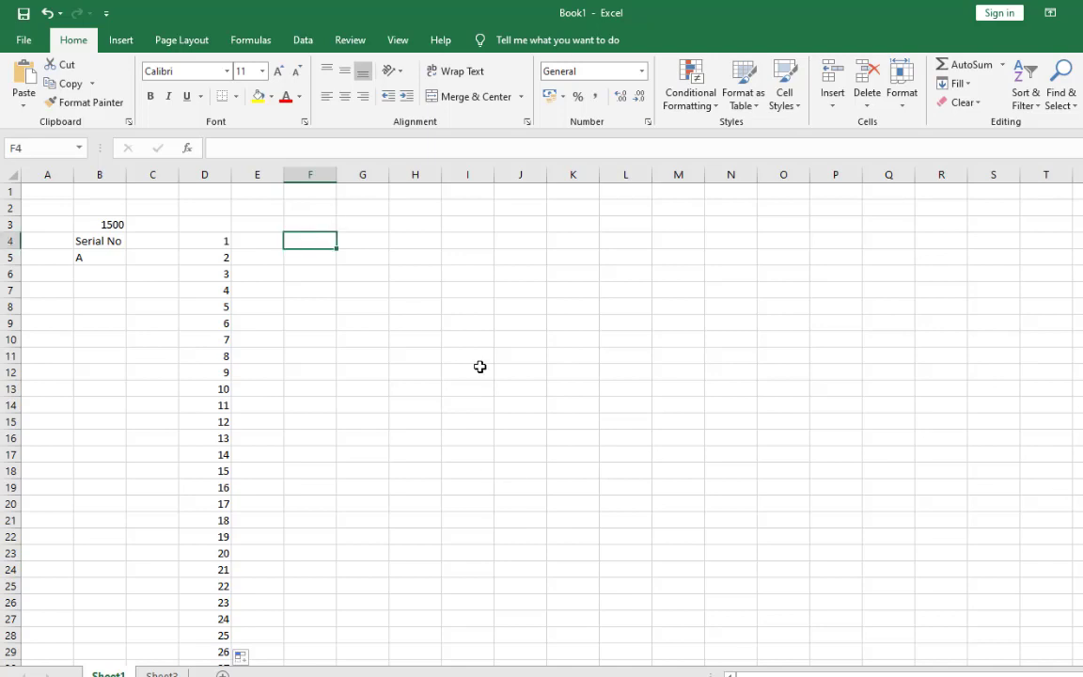
text(January)
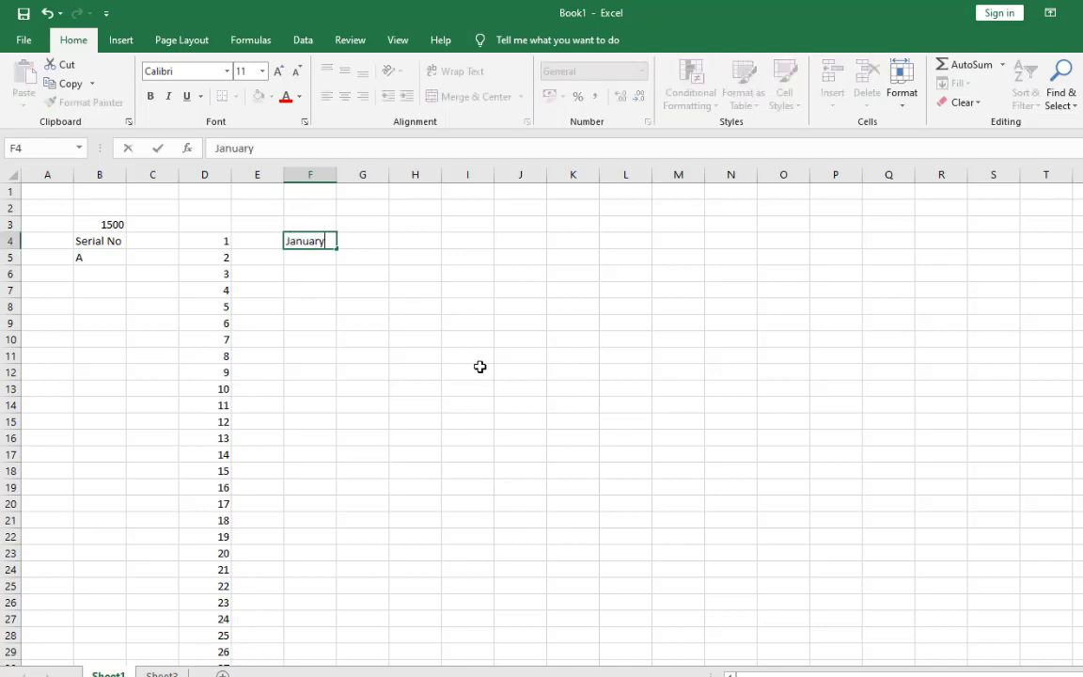
key(Return)
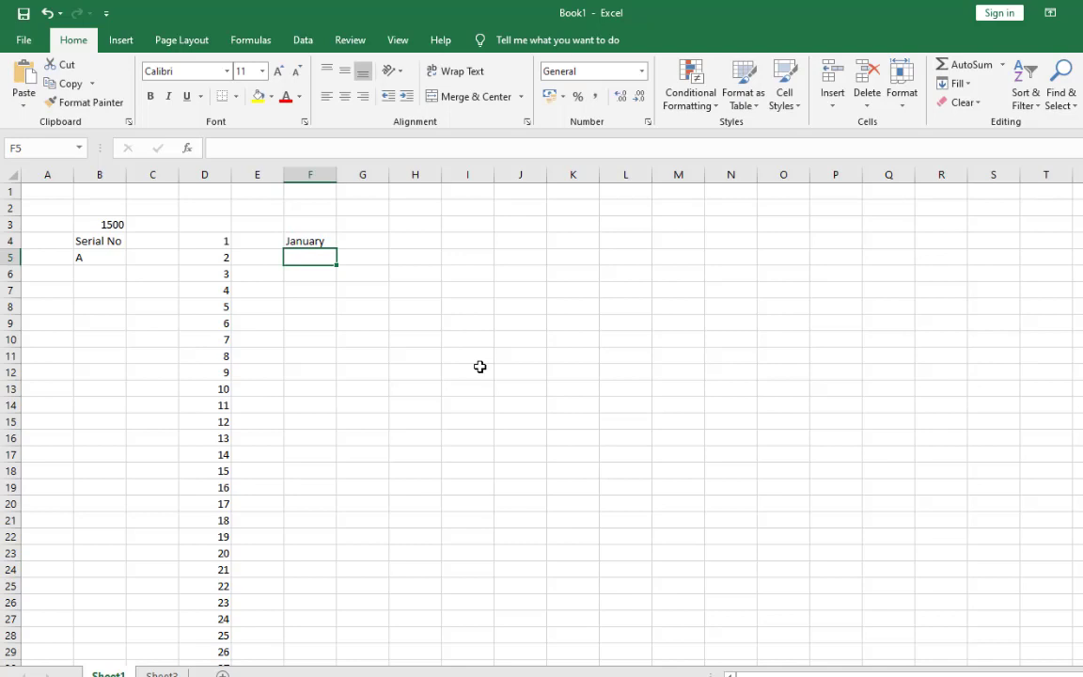
click(323, 241)
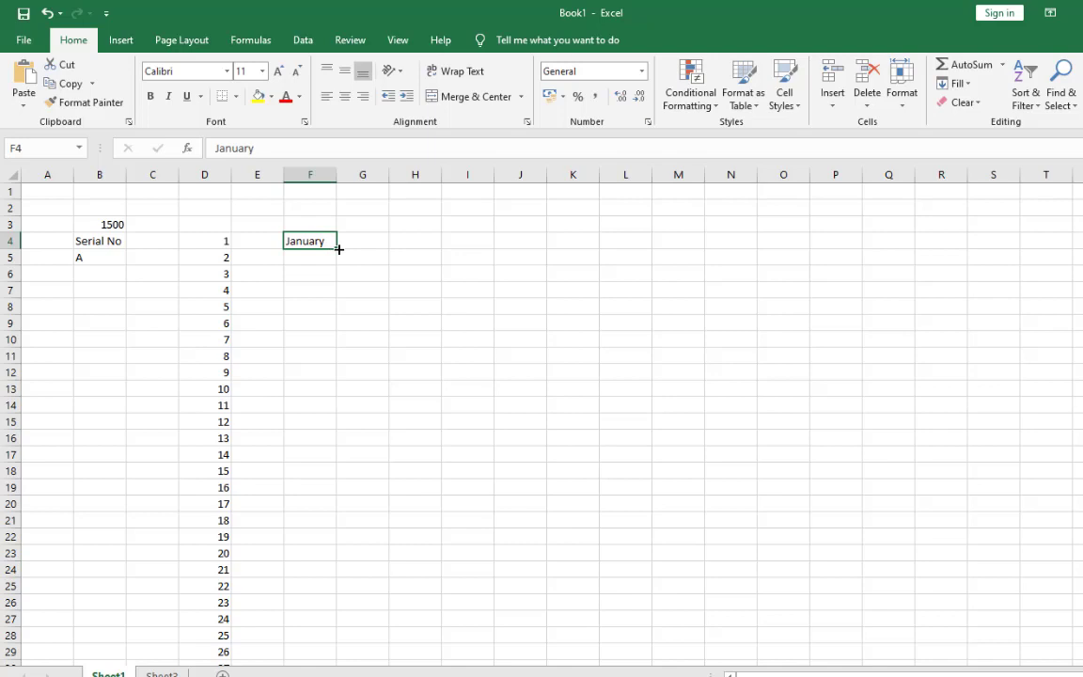
drag(338, 249, 329, 418)
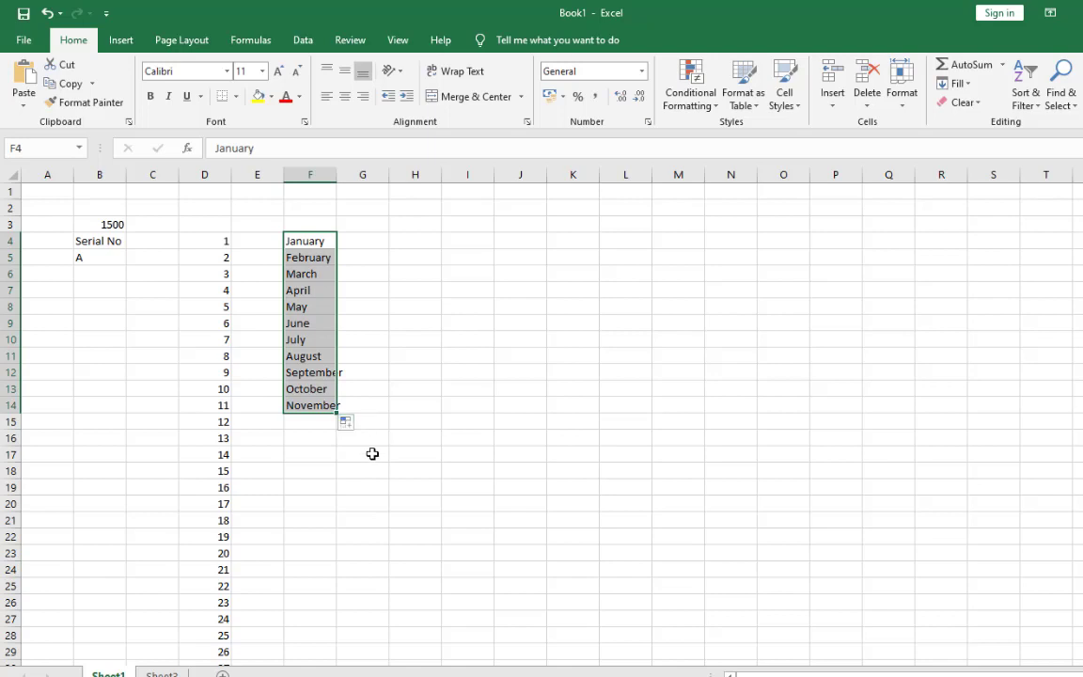
Step: Enter Monday in cell H4, extend the weekday series down to cell H14, and select cell I7
click(410, 247)
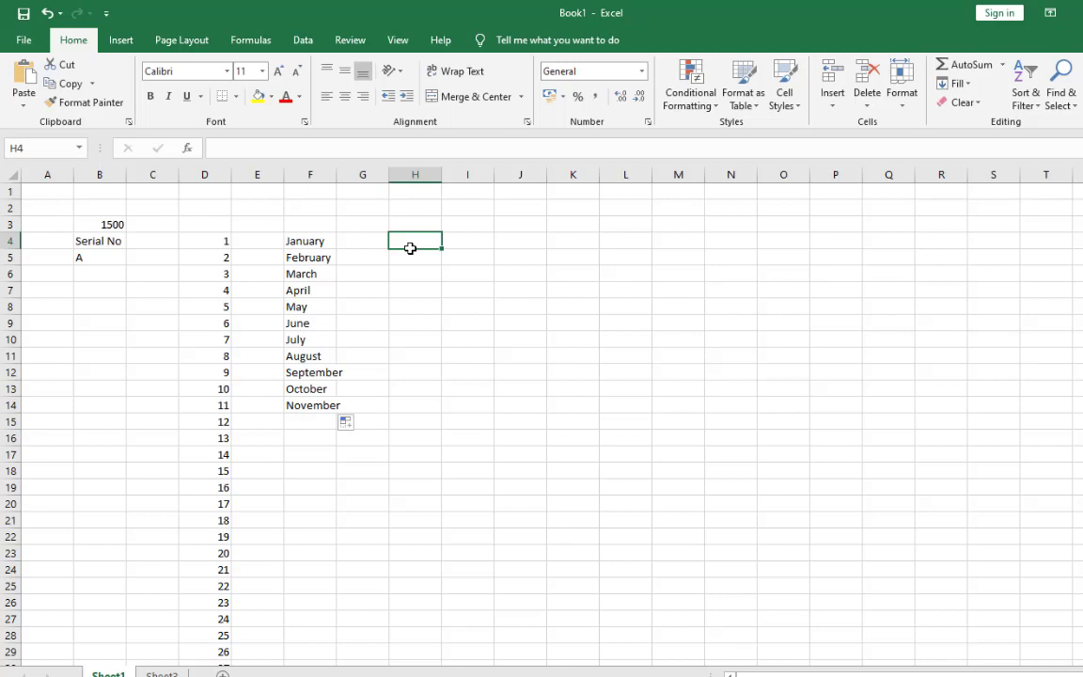
text(Monday)
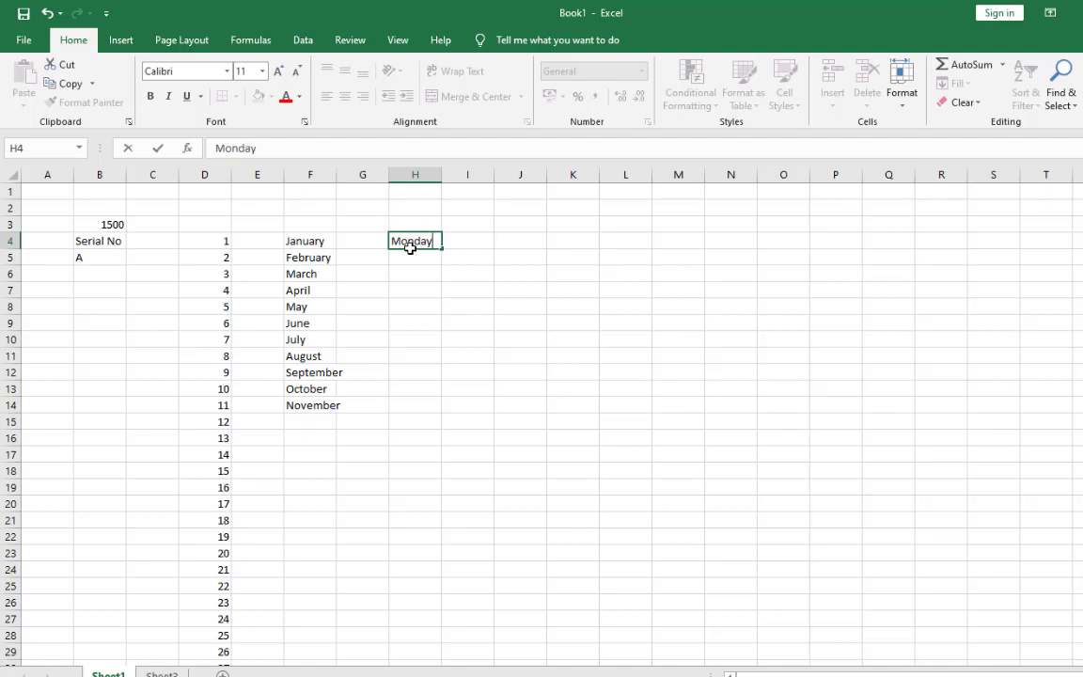
key(Return)
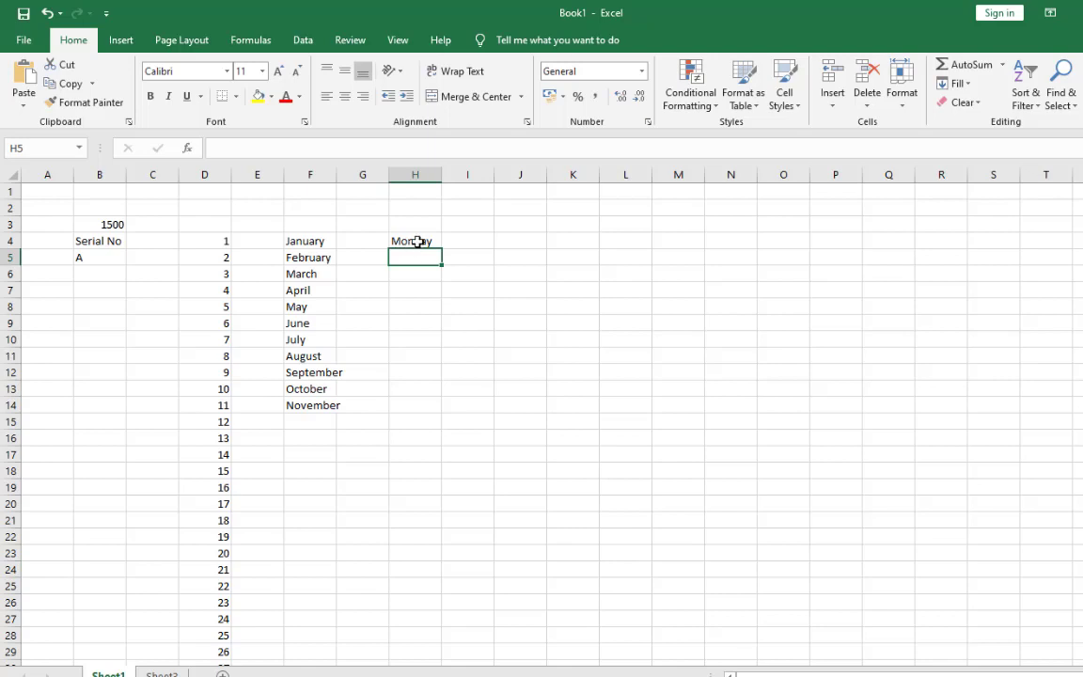
click(418, 242)
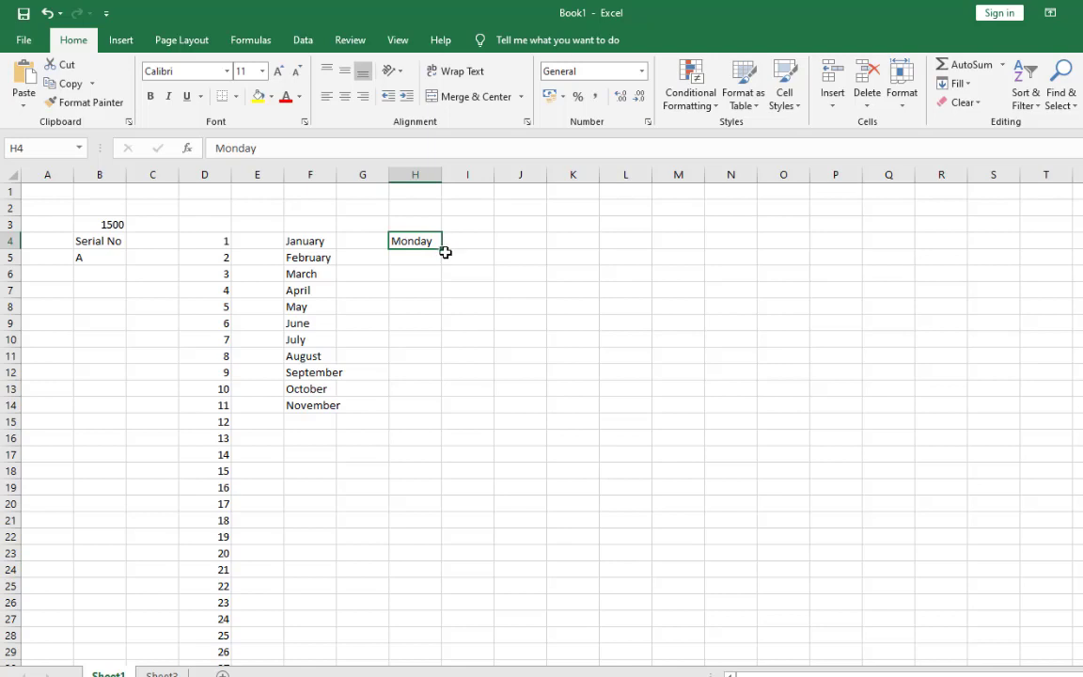
drag(445, 252, 448, 411)
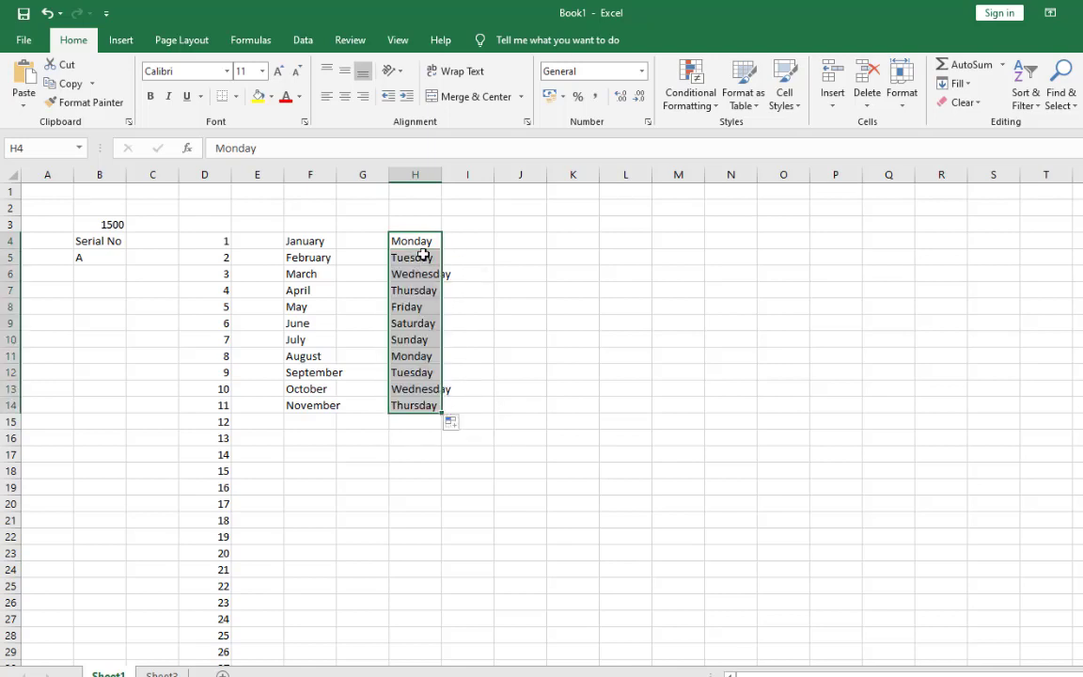
click(437, 503)
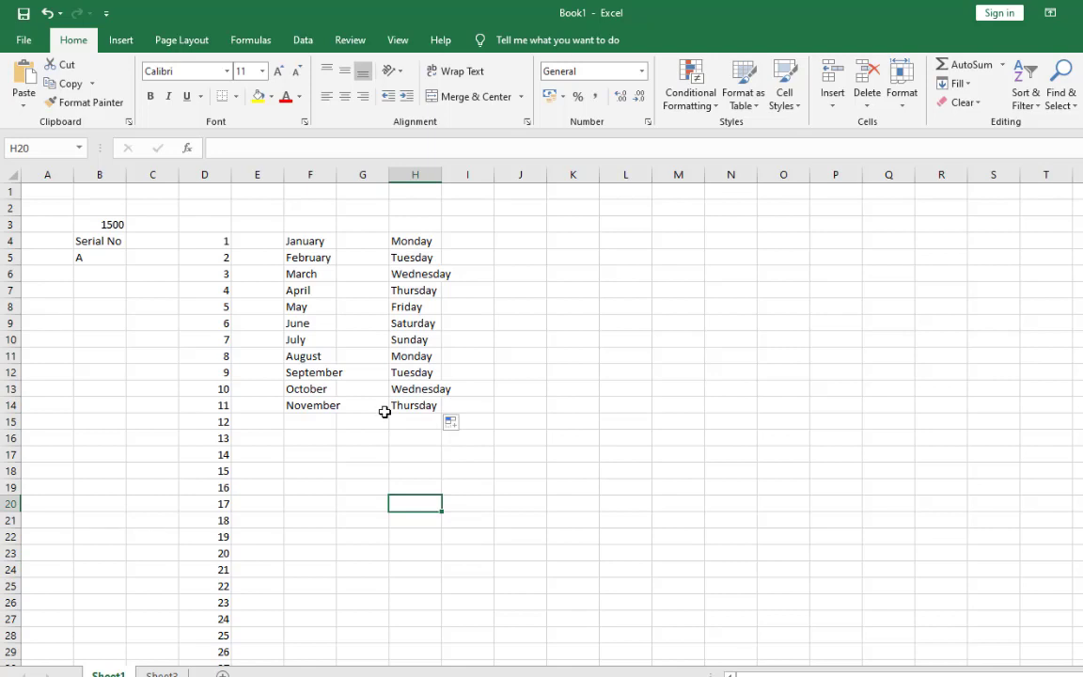
click(467, 290)
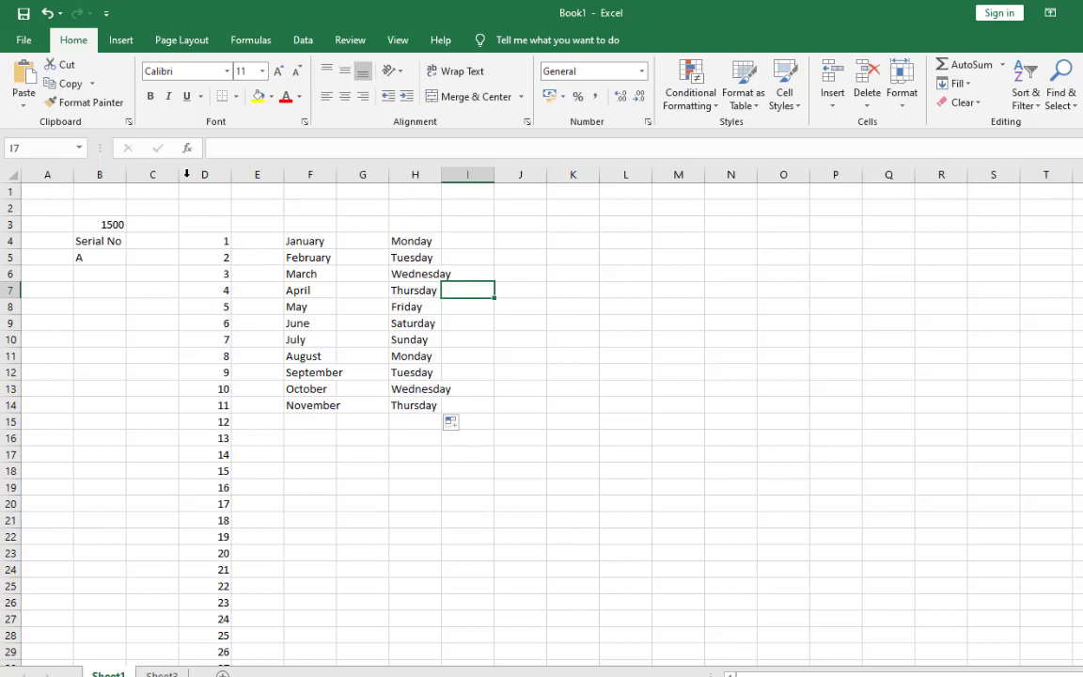
Step: Save the workbook in the Documents folder as an Excel Workbook named BasicExcel
click(28, 43)
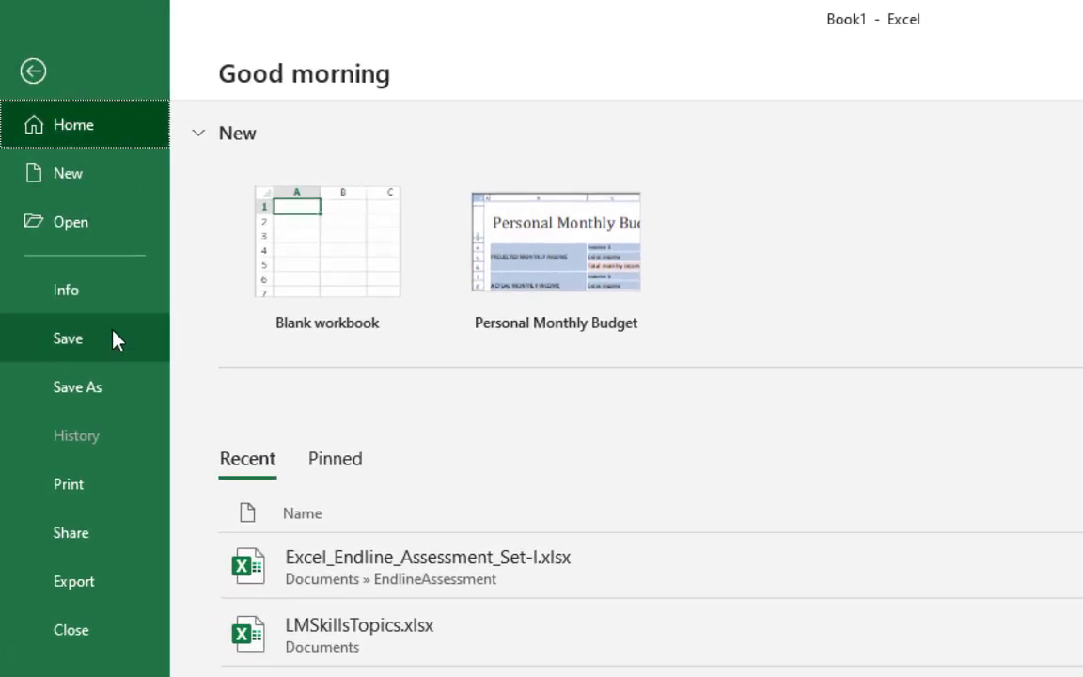
click(108, 400)
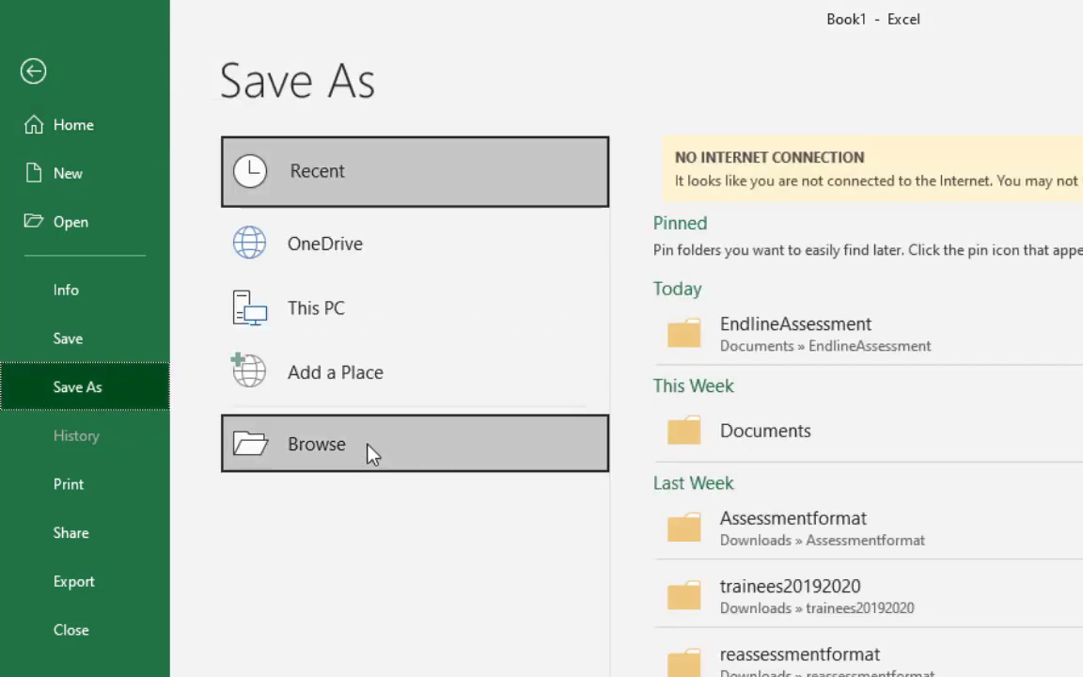
click(372, 452)
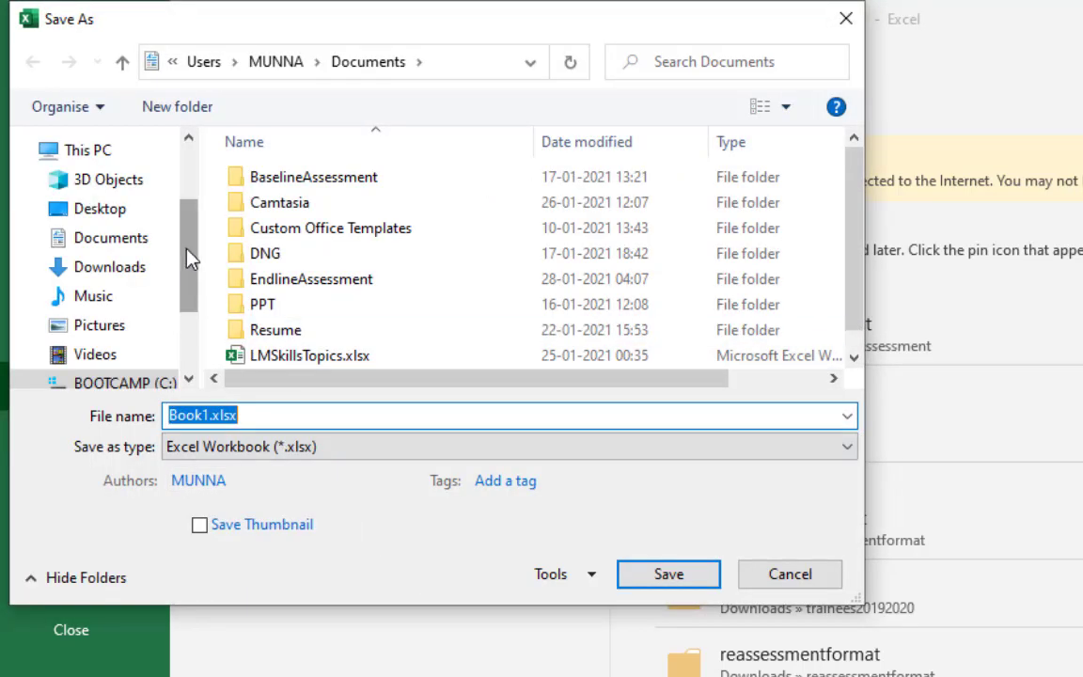
click(89, 216)
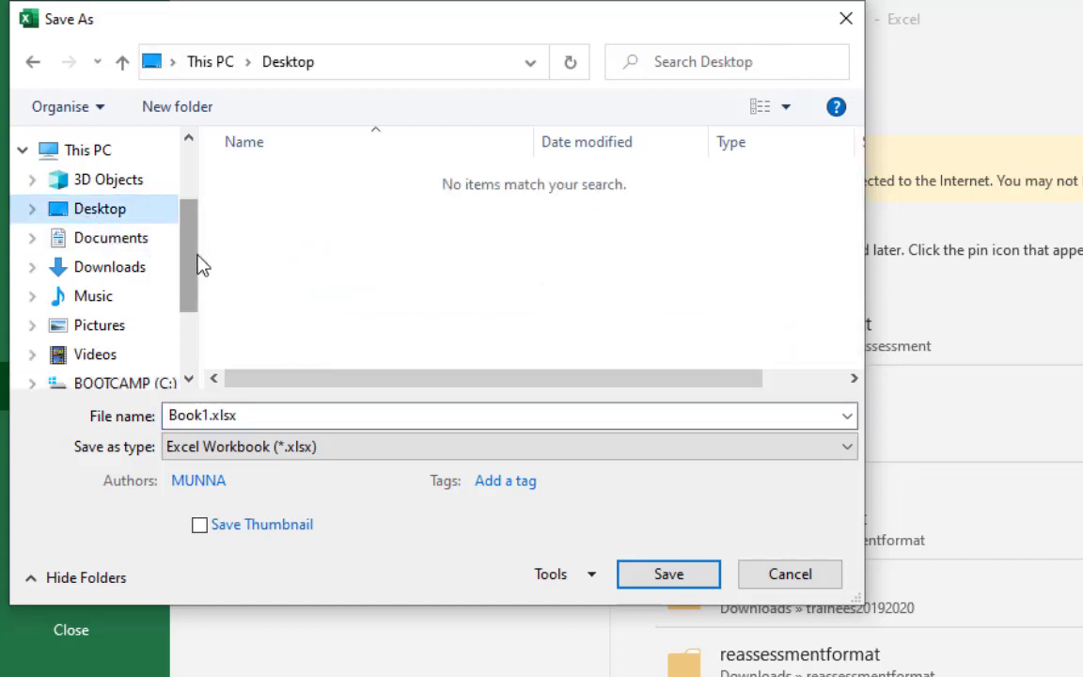
click(117, 239)
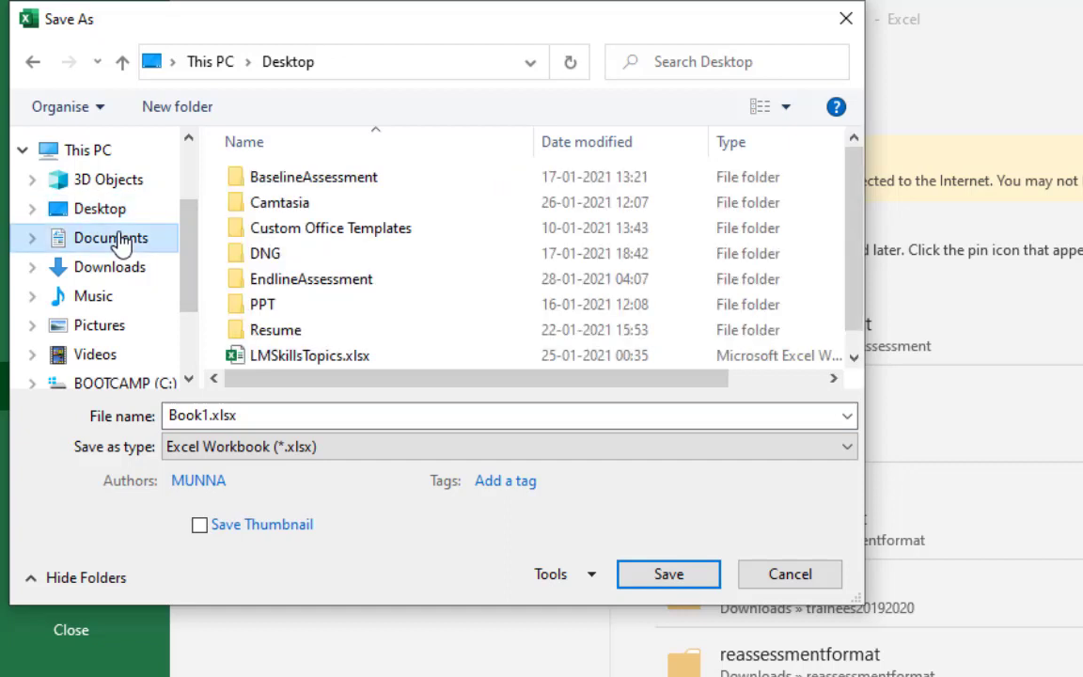
click(275, 417)
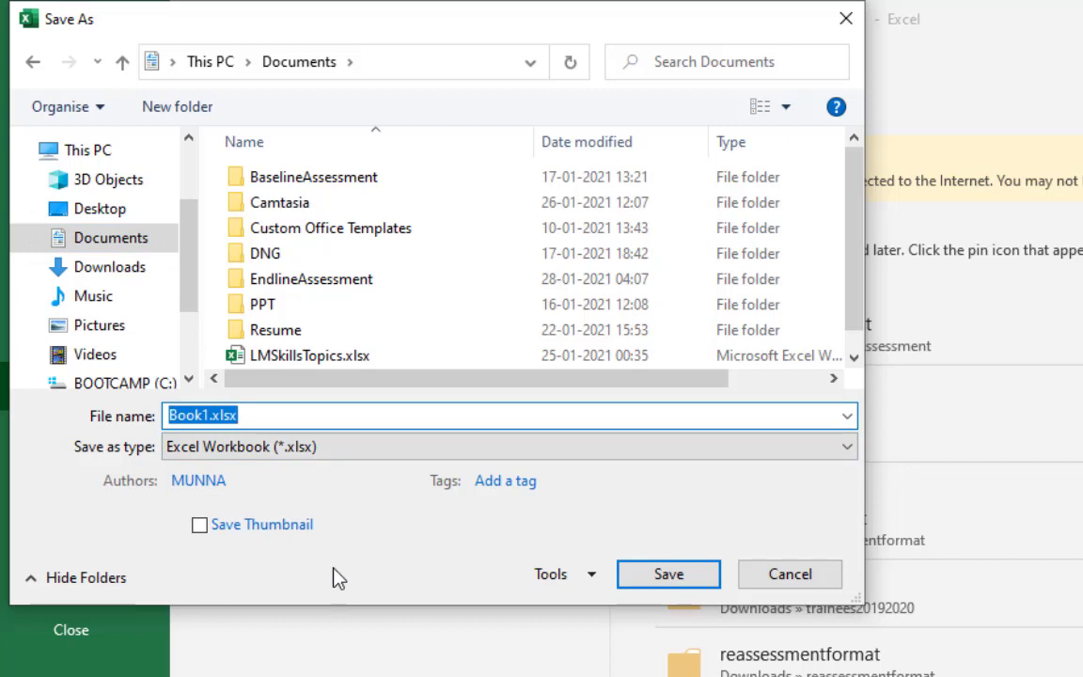
text(B)
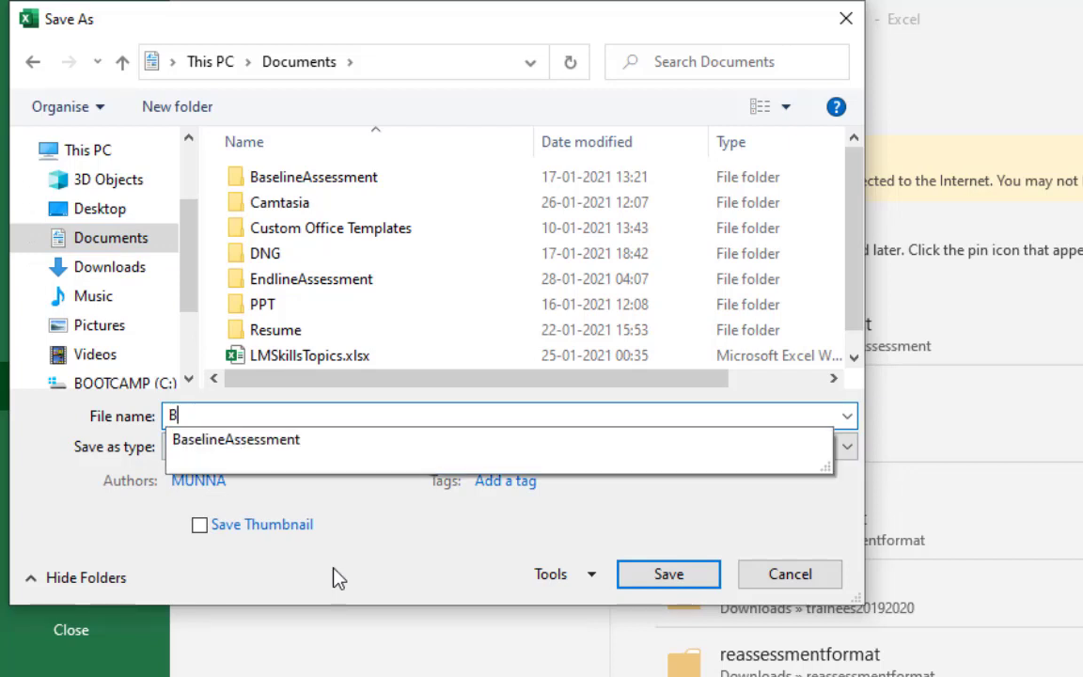
text(asicExcel)
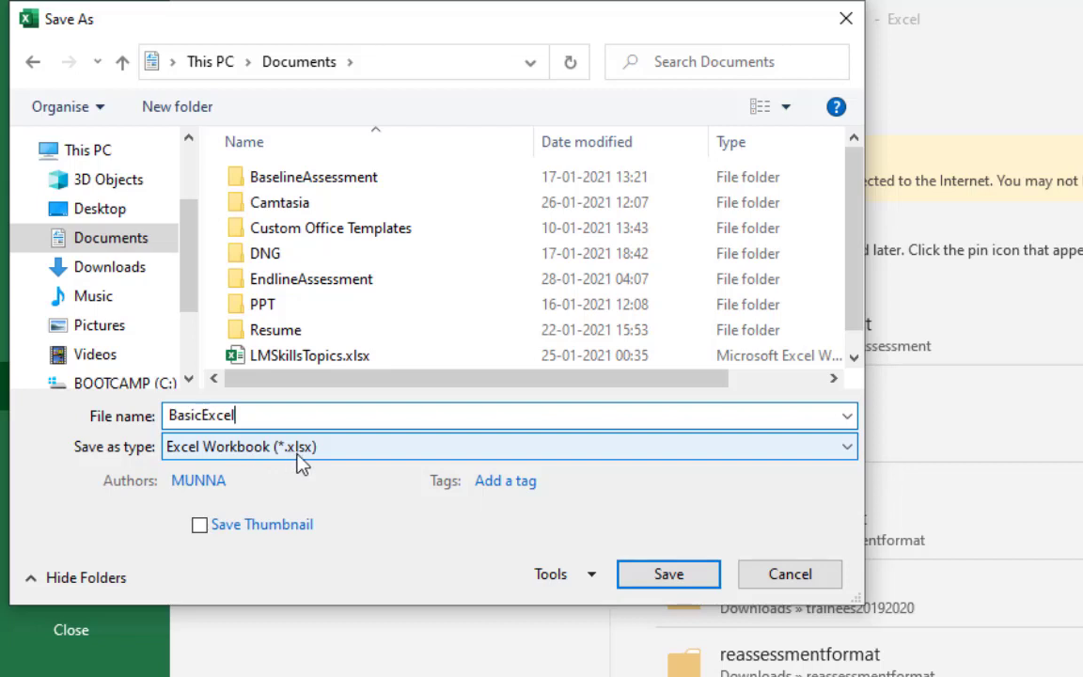
click(670, 575)
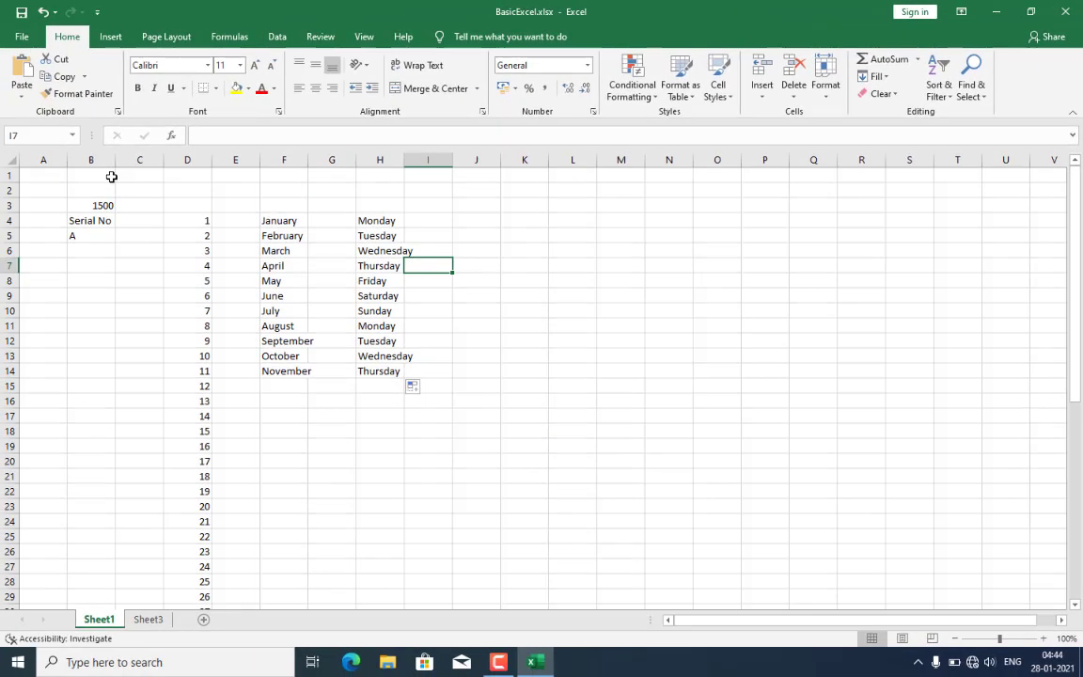
Step: Close the BasicExcel workbook and exit Excel
click(22, 37)
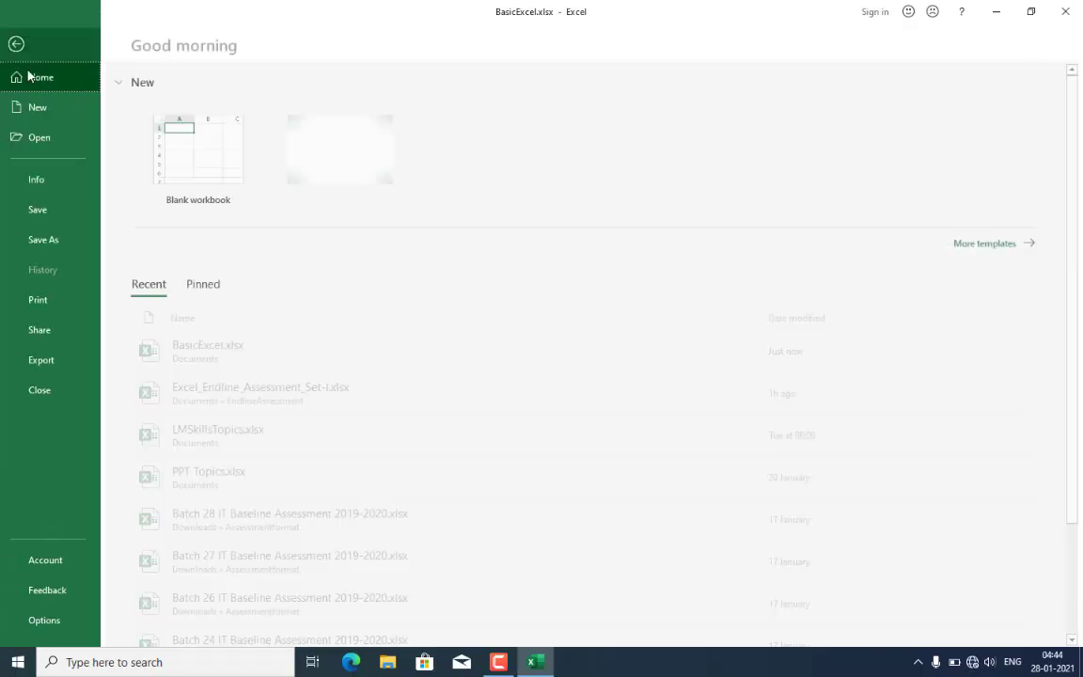
click(44, 391)
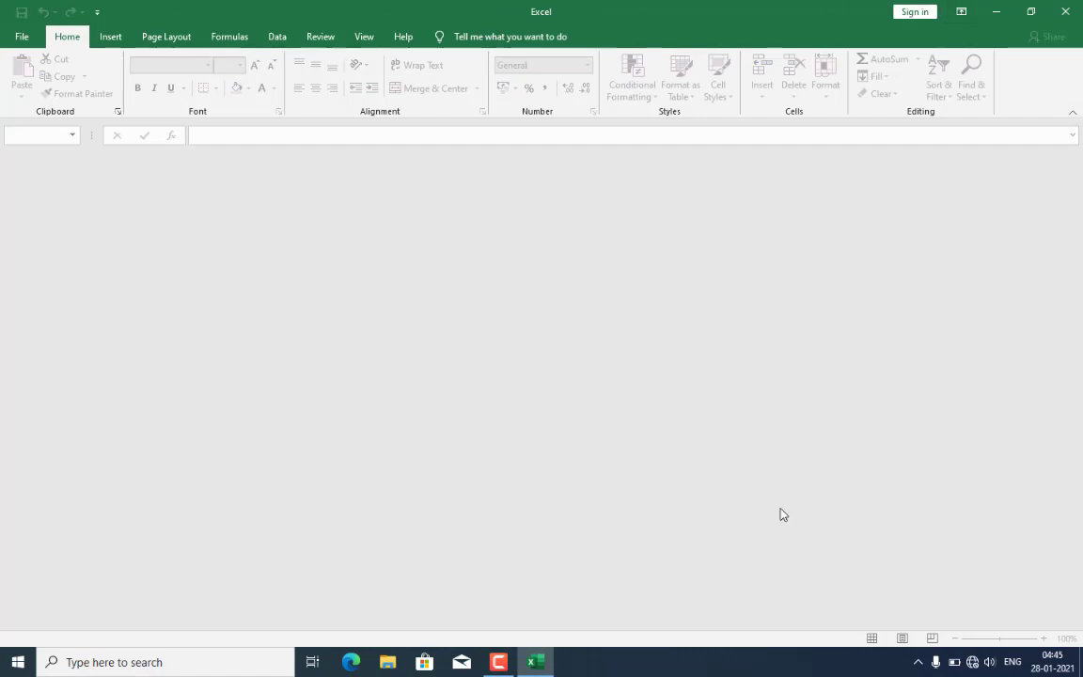
click(1068, 18)
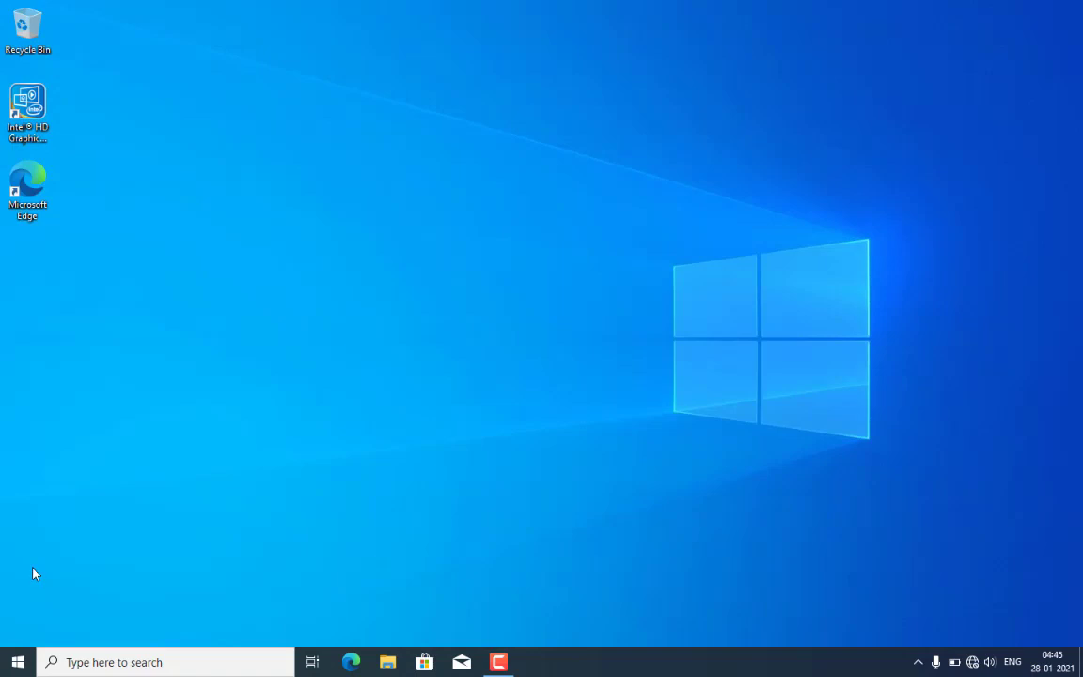
Step: Start Excel again and open BasicExcel.xlsx from the Documents folder
click(18, 662)
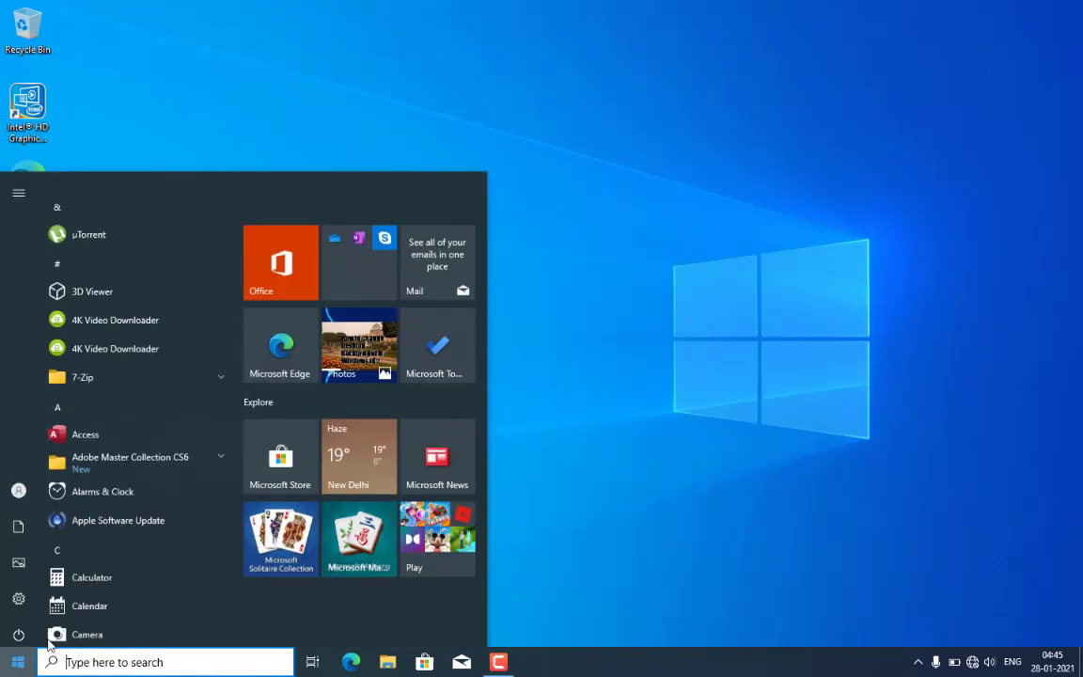
text(excel)
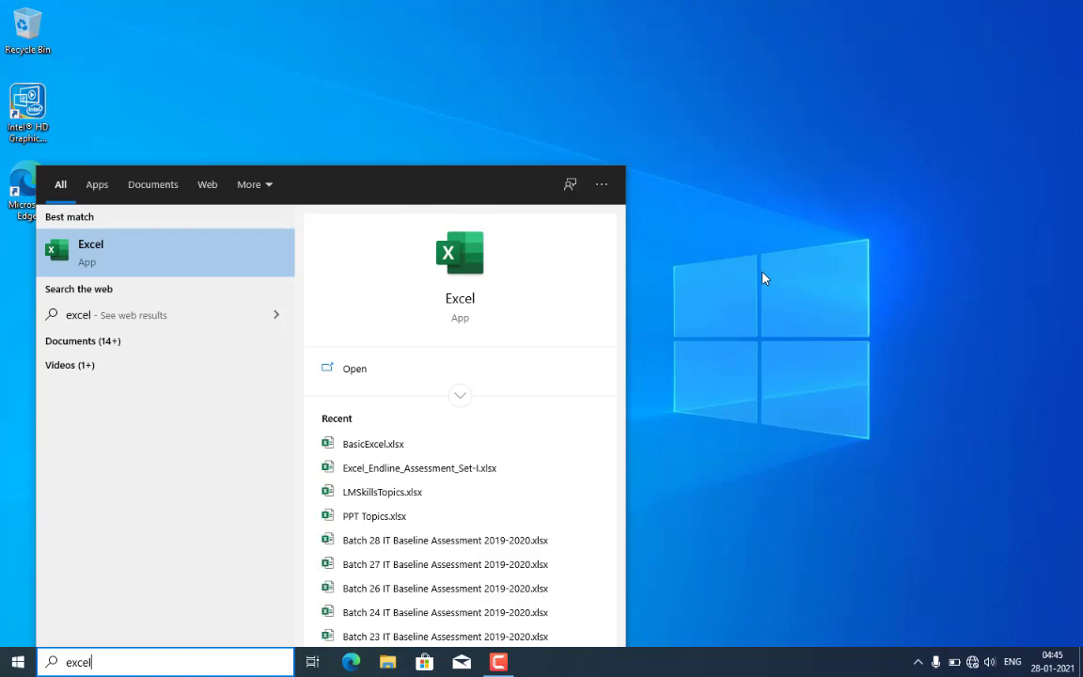
key(Return)
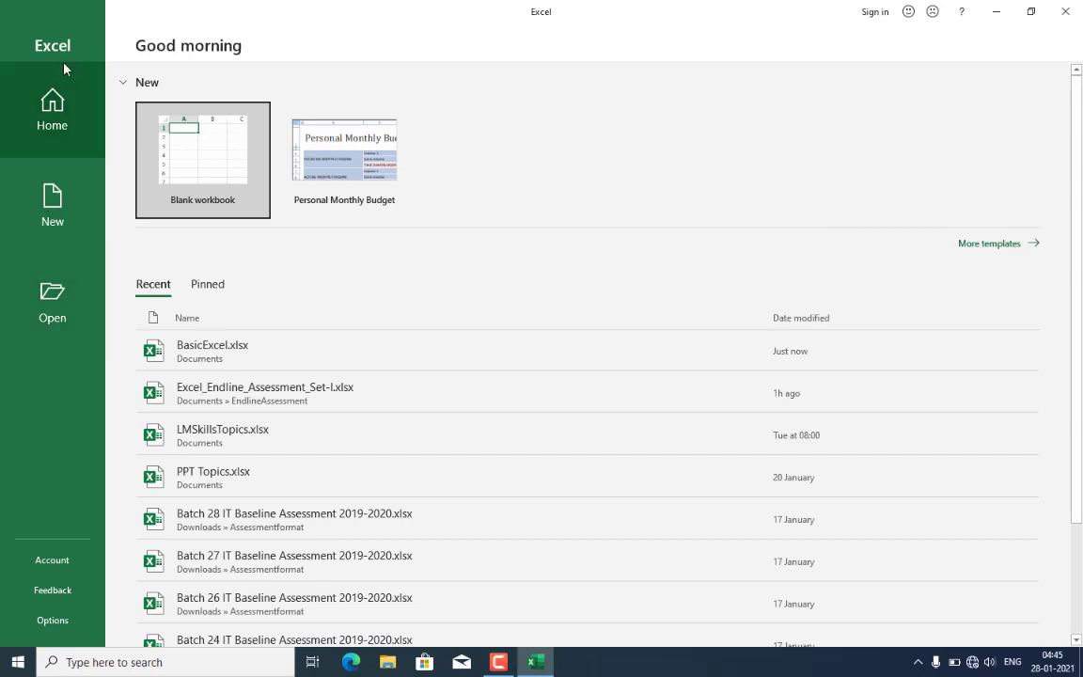
click(61, 313)
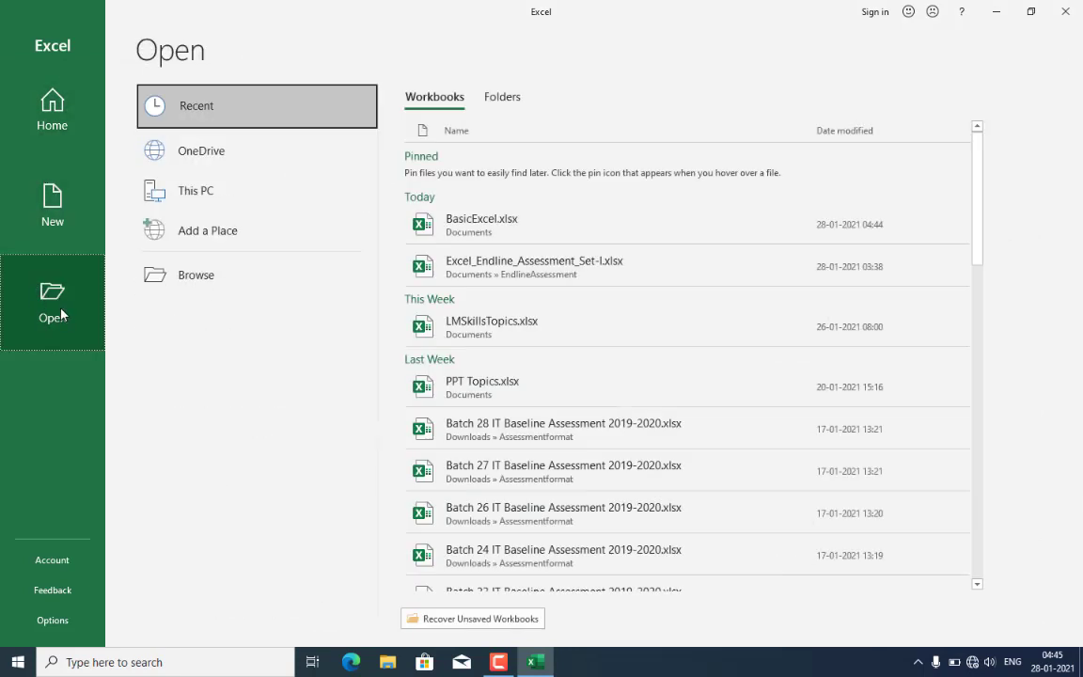
click(206, 288)
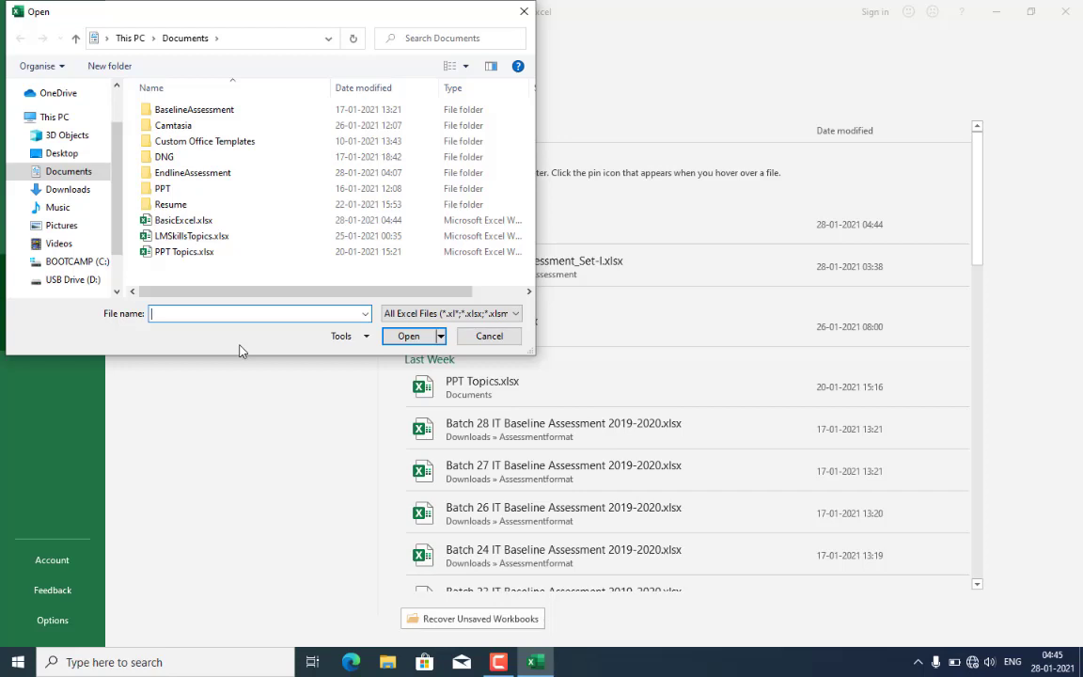
click(205, 222)
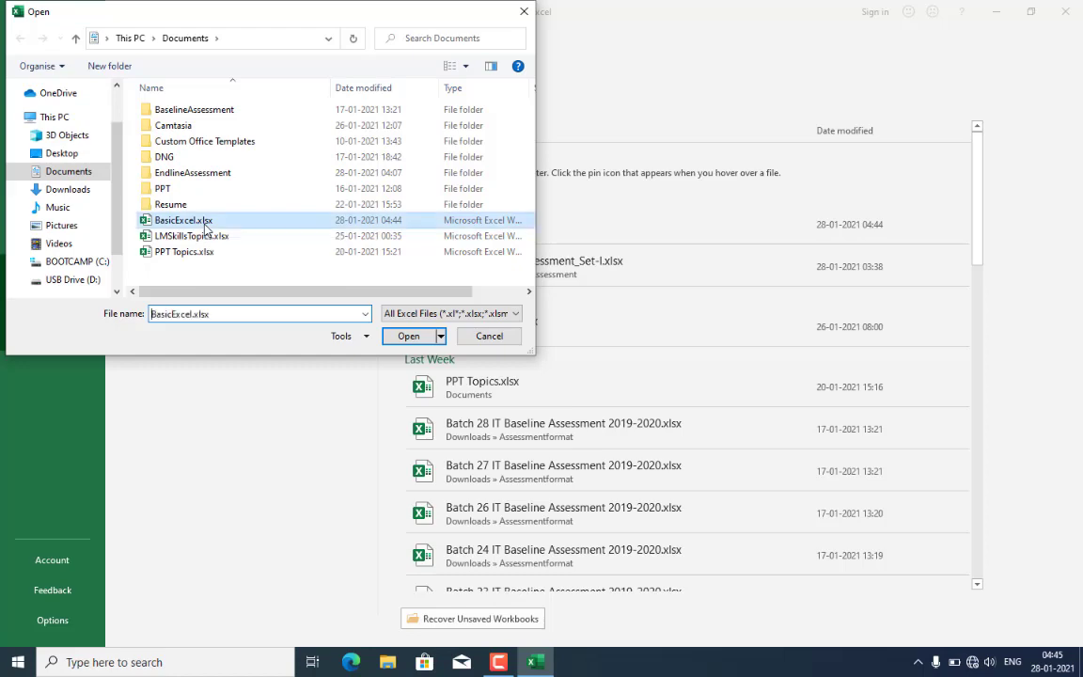
click(408, 338)
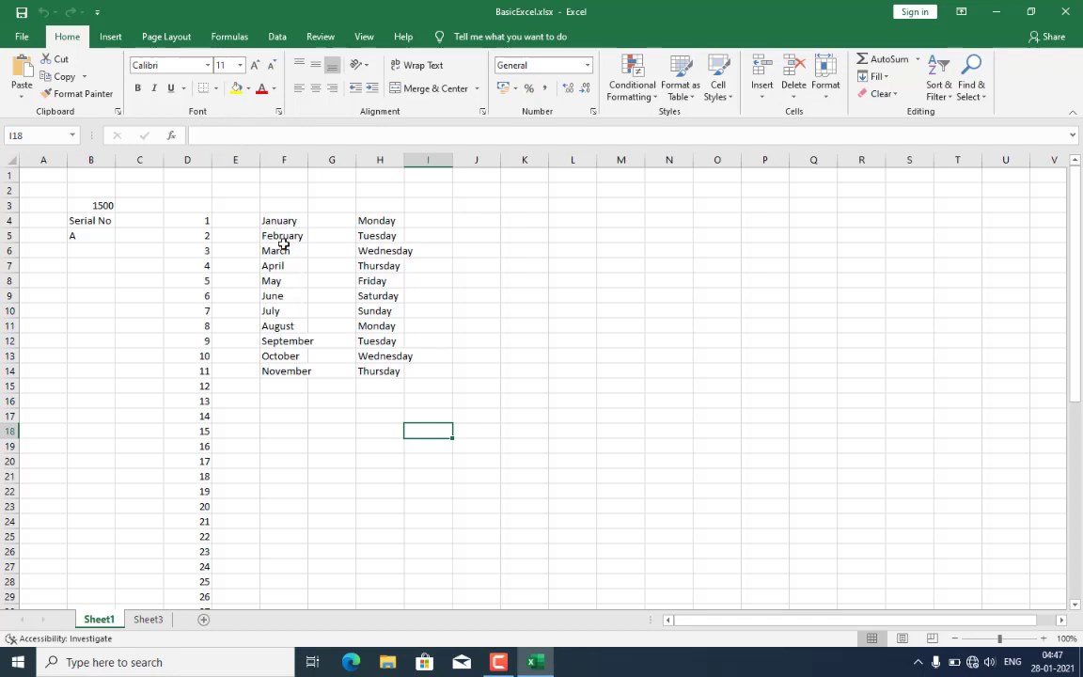
Step: Set the font colour of the month names in F4:F14 to standard red
key(Left)
key(Left)
key(Up)
key(Up)
drag(285, 221, 295, 370)
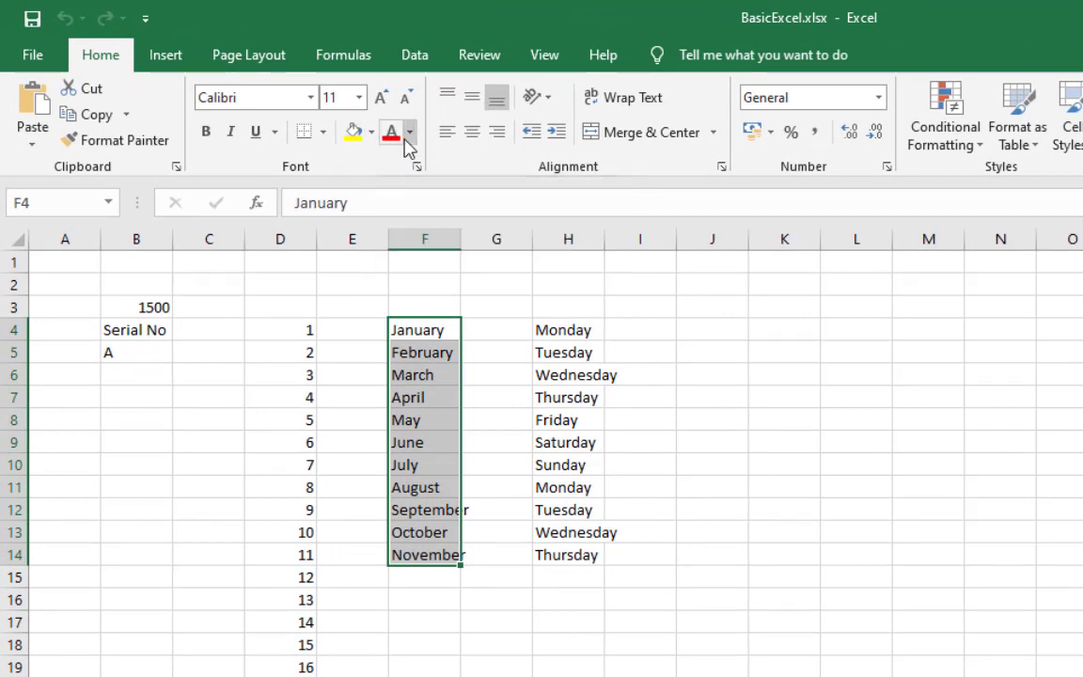
click(409, 137)
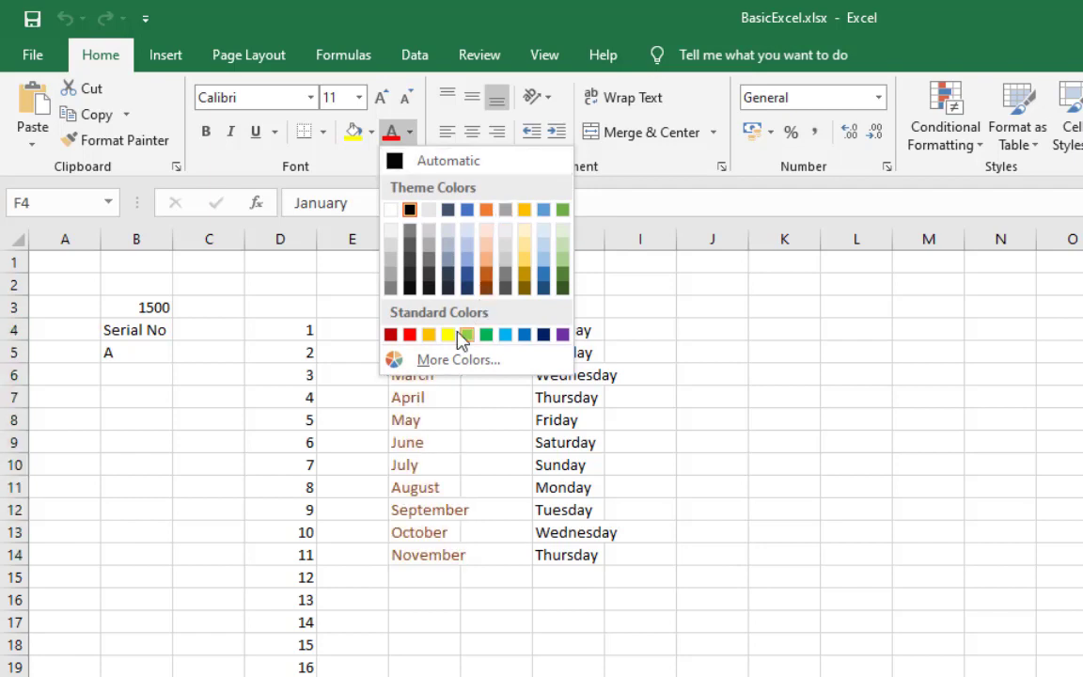
click(409, 336)
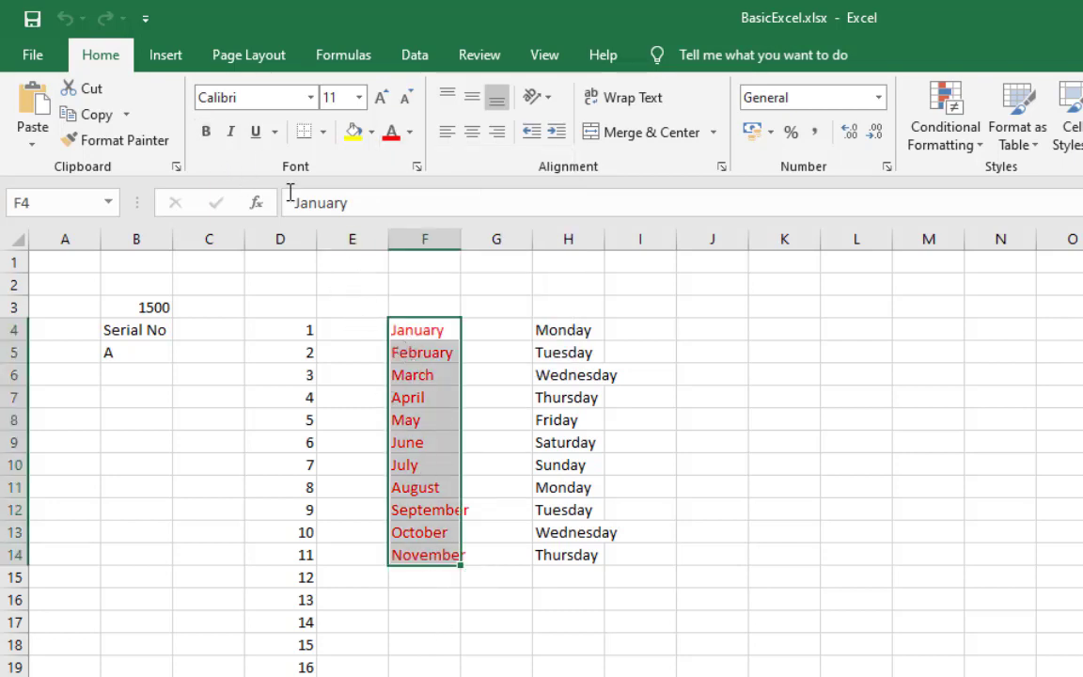
Step: Apply bold, italic and underline formatting to the month names in F4:F14
click(206, 133)
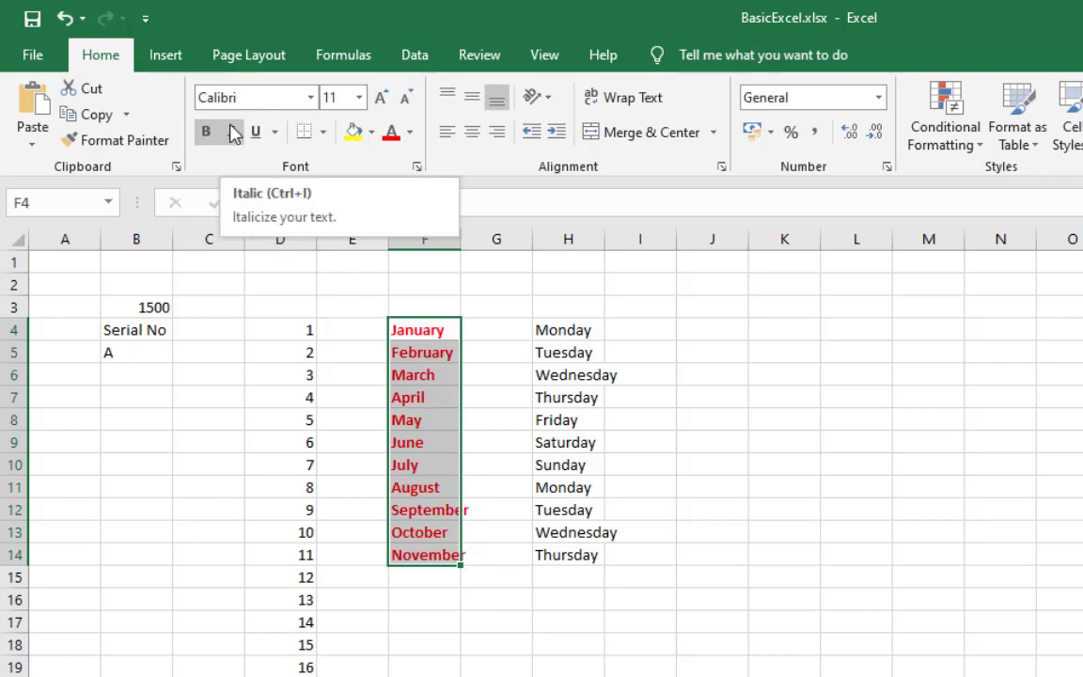
click(233, 131)
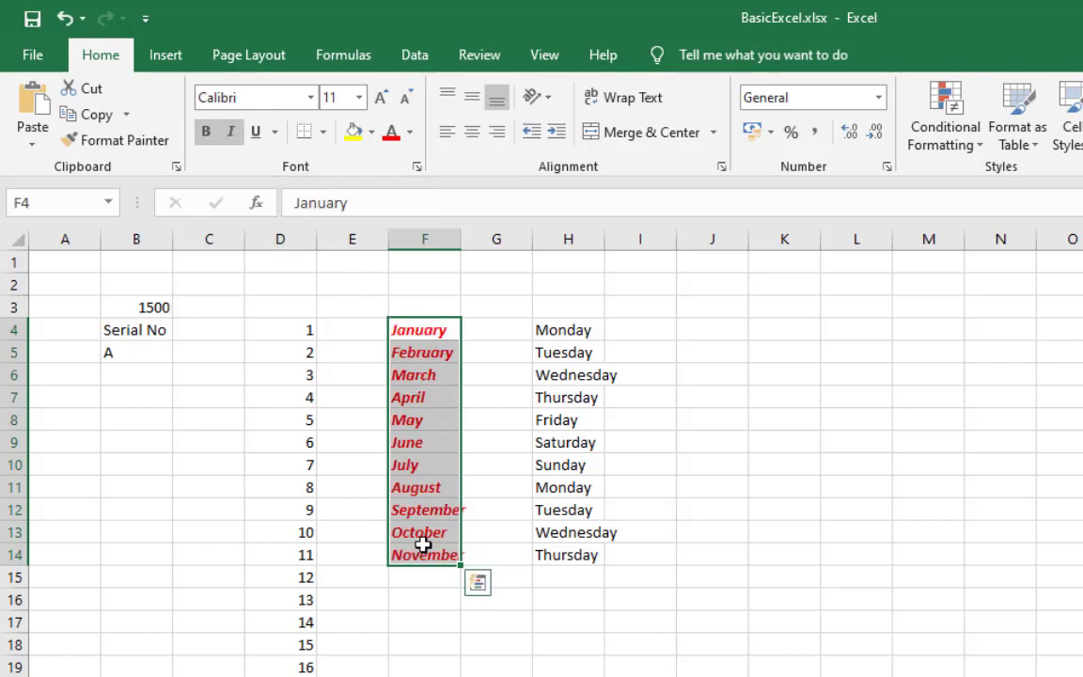
click(254, 132)
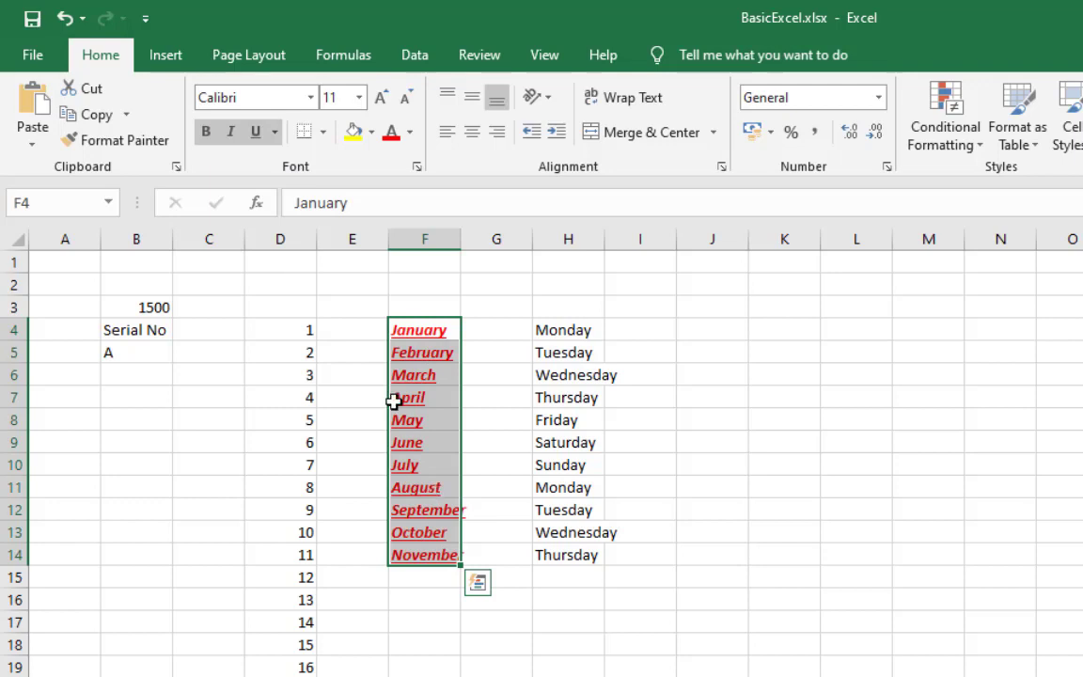
Step: Remove the underline, italic and bold formatting from the month names in F4:F14
click(255, 132)
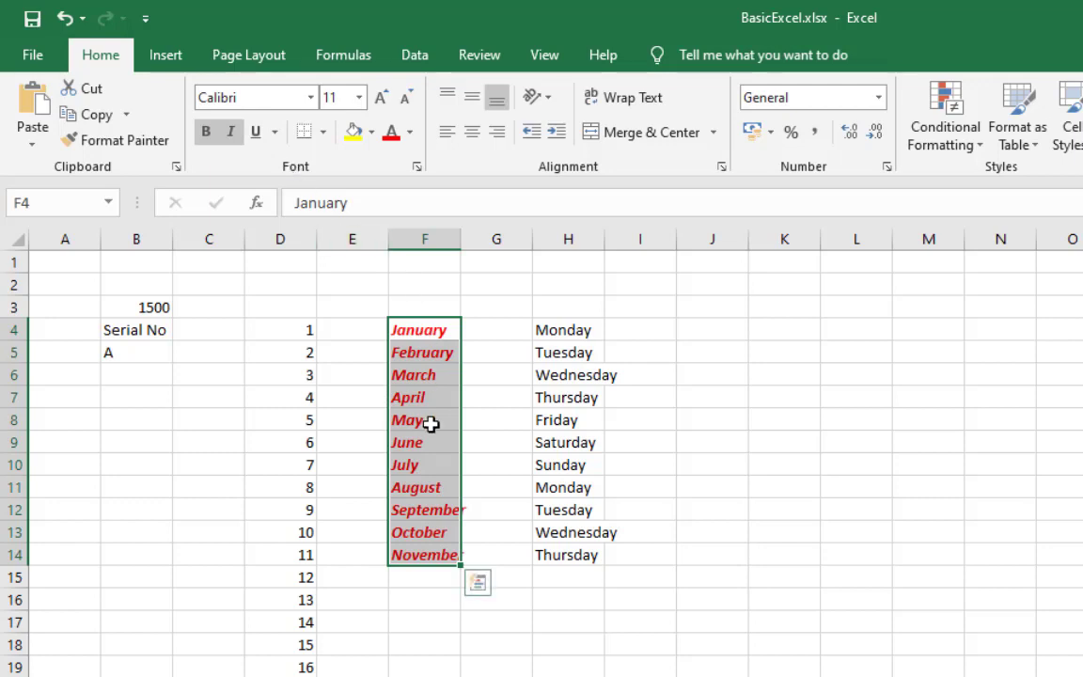
click(237, 140)
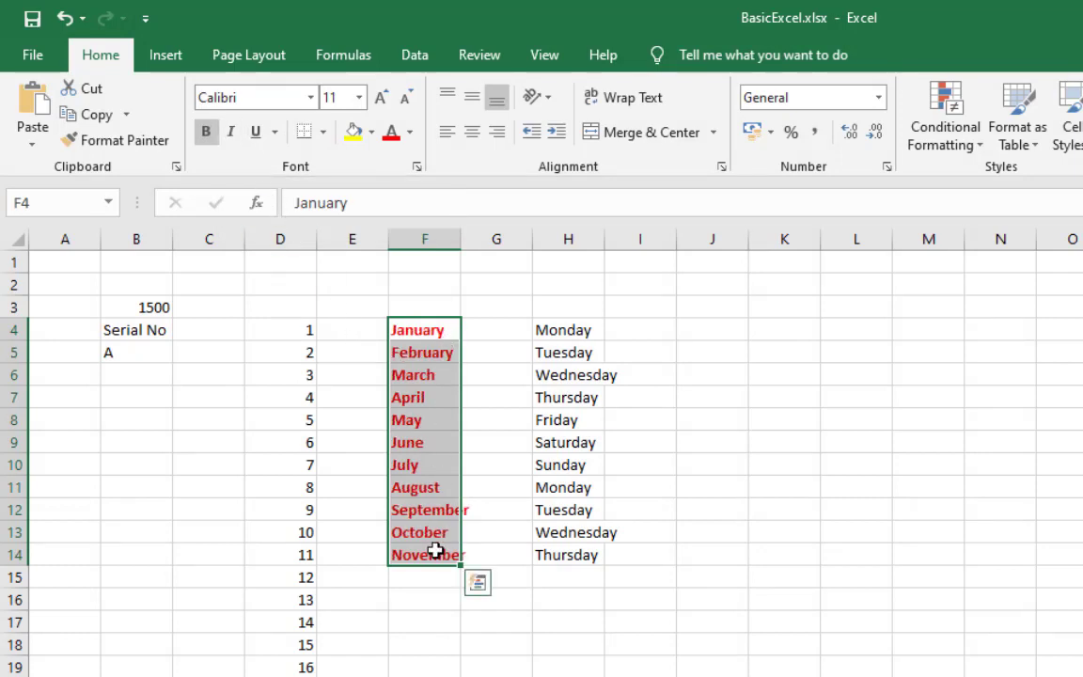
click(207, 137)
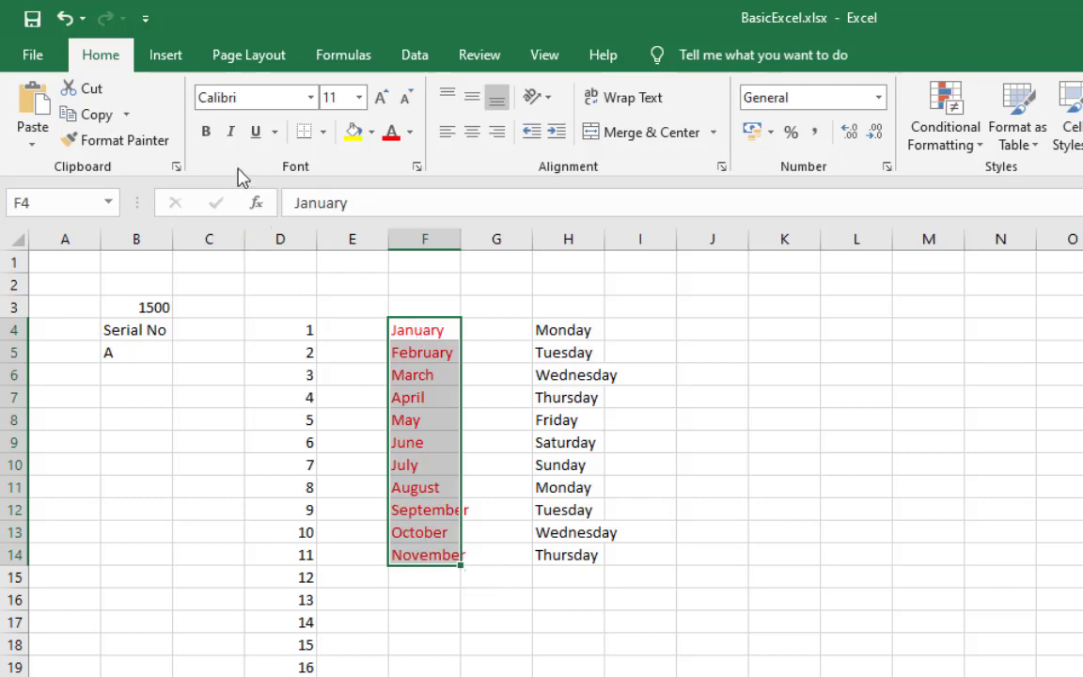
Step: Set the font colour of the numbers 1 to 15 in D4:D18 to standard green
click(565, 324)
drag(275, 331, 293, 645)
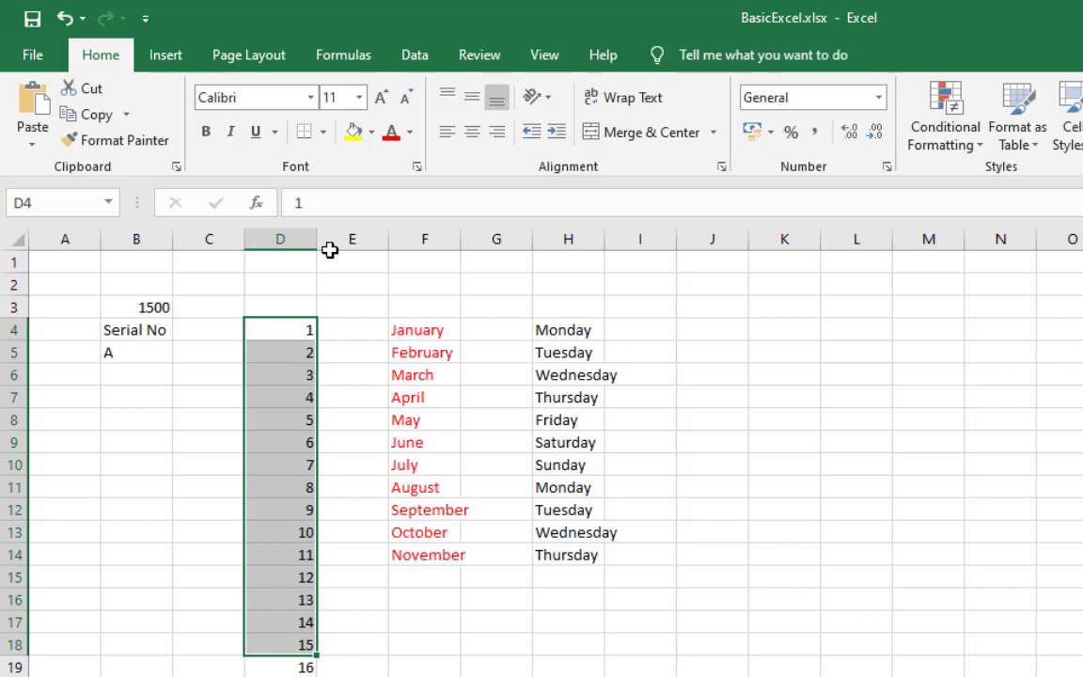
click(411, 134)
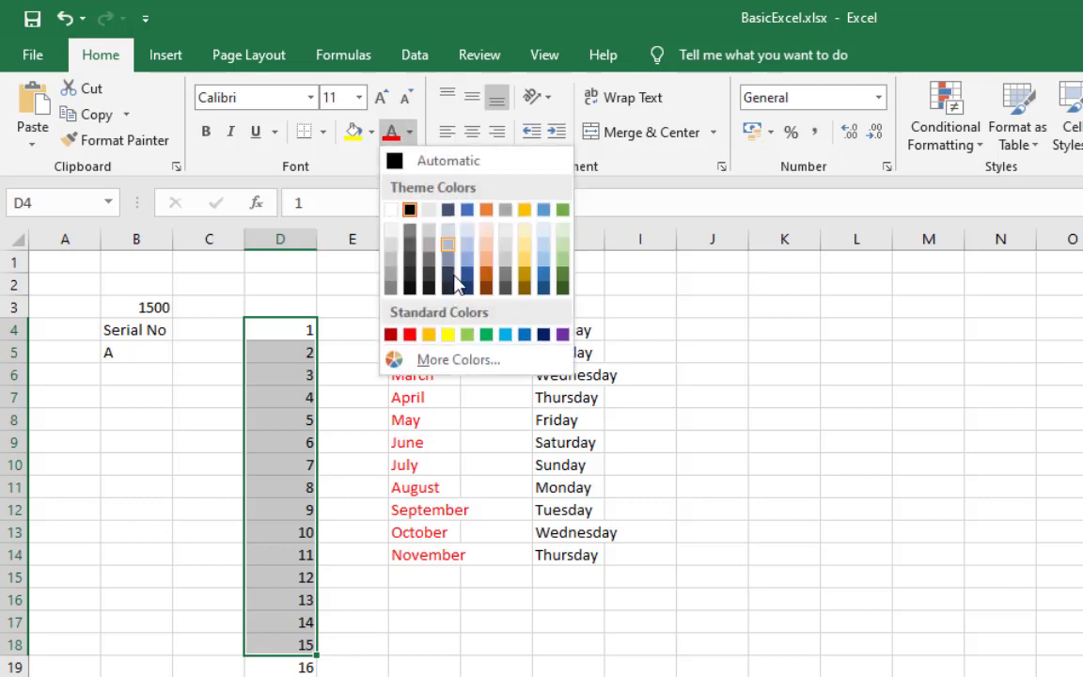
click(487, 335)
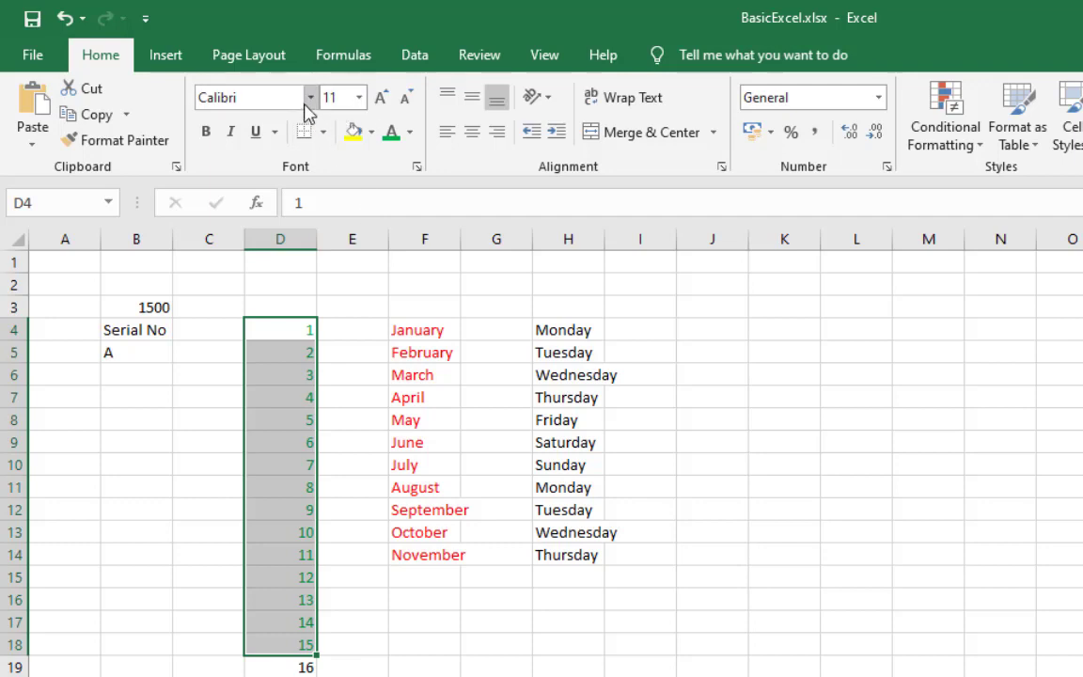
Step: Set the font size of D4:D18 to 18 and increase it stepwise to 24
click(359, 98)
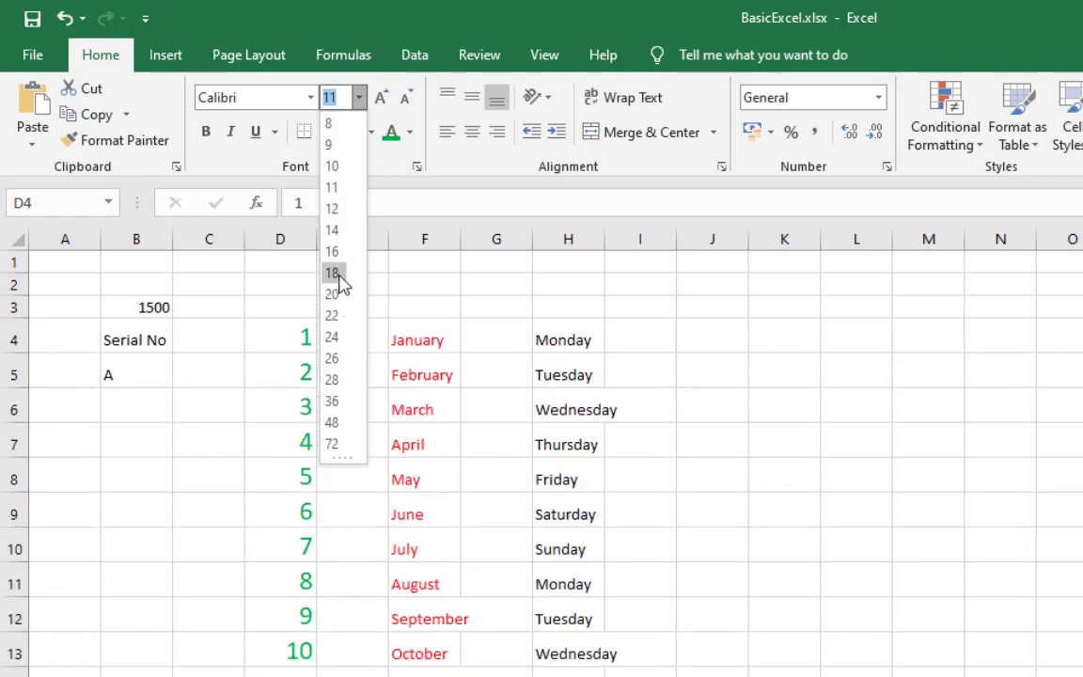
click(341, 275)
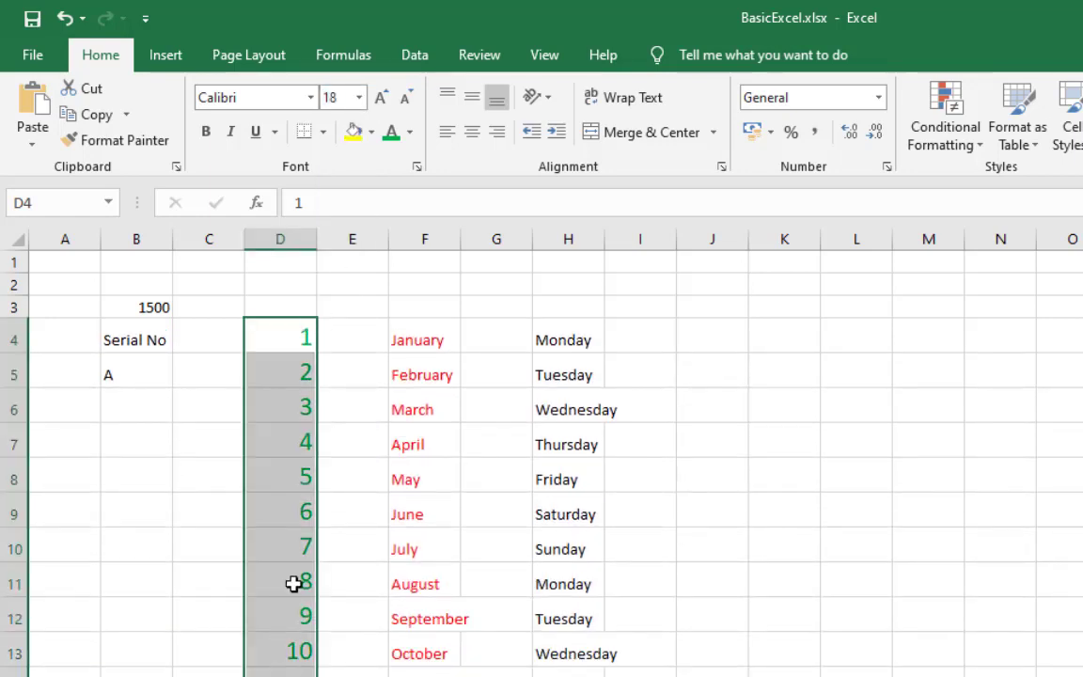
click(383, 99)
click(383, 99)
click(383, 99)
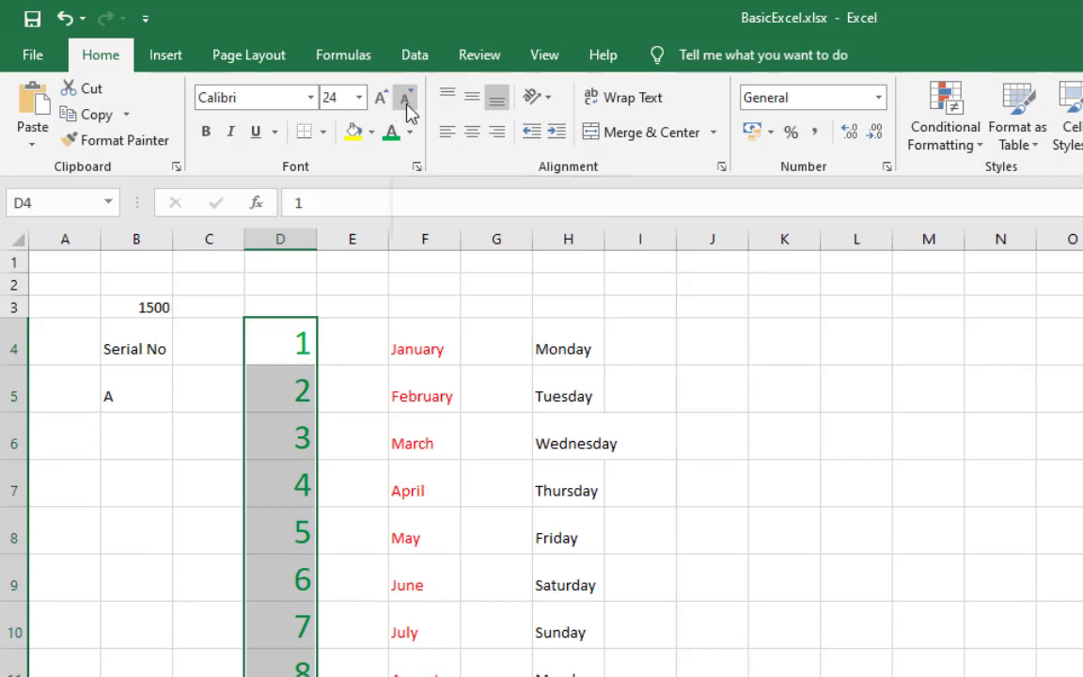
Step: Decrease the font size of the green numbers in D4:D18 stepwise to 14 and deselect the range
click(408, 106)
click(407, 105)
click(407, 106)
click(407, 105)
click(407, 105)
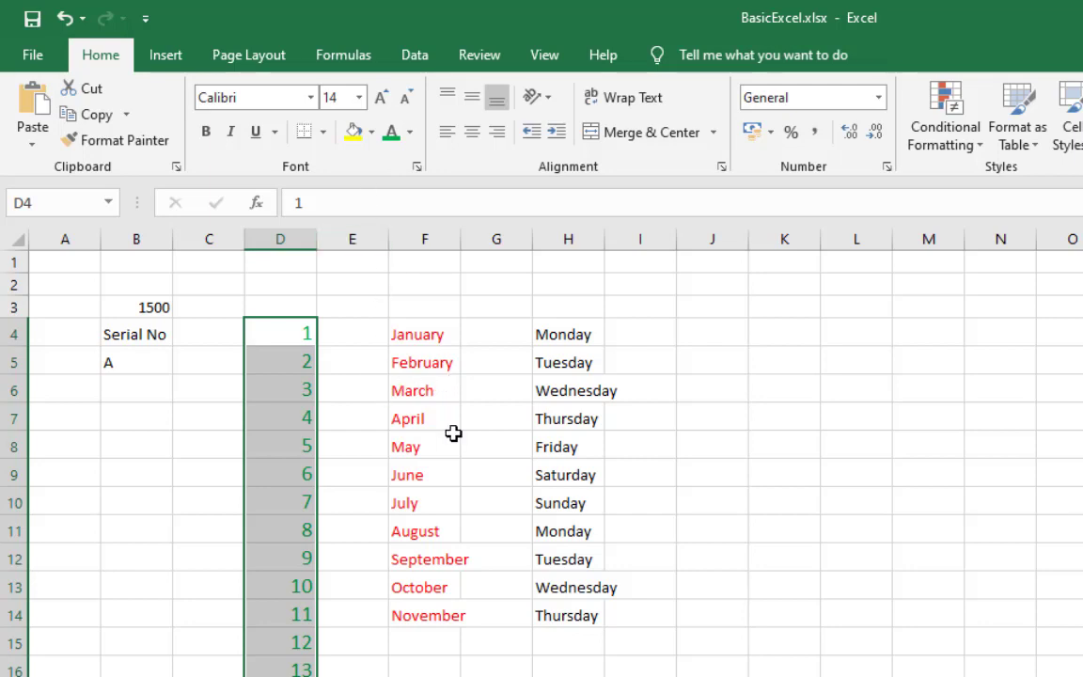
click(503, 440)
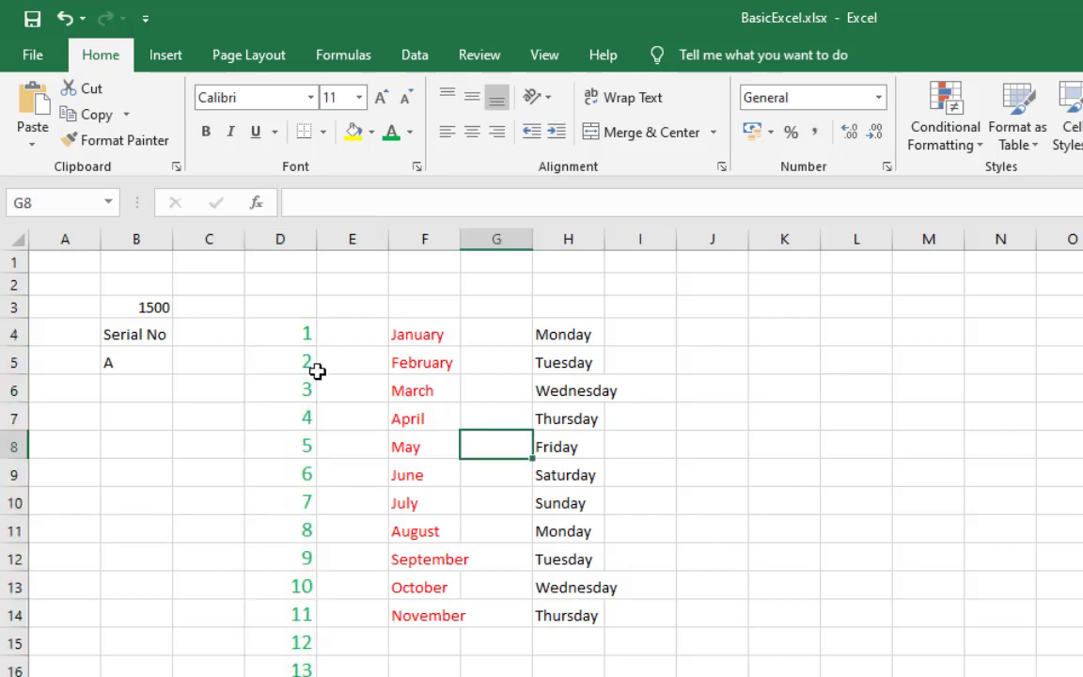
Step: Set the width of column H, which holds the weekday names, to 10
click(547, 392)
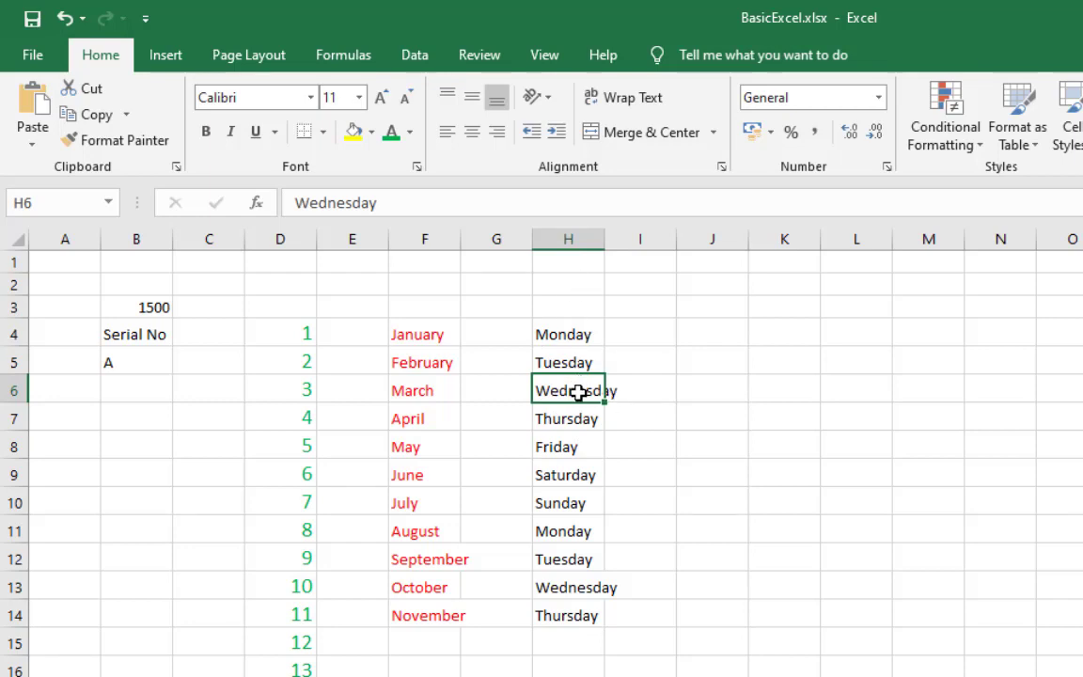
click(636, 391)
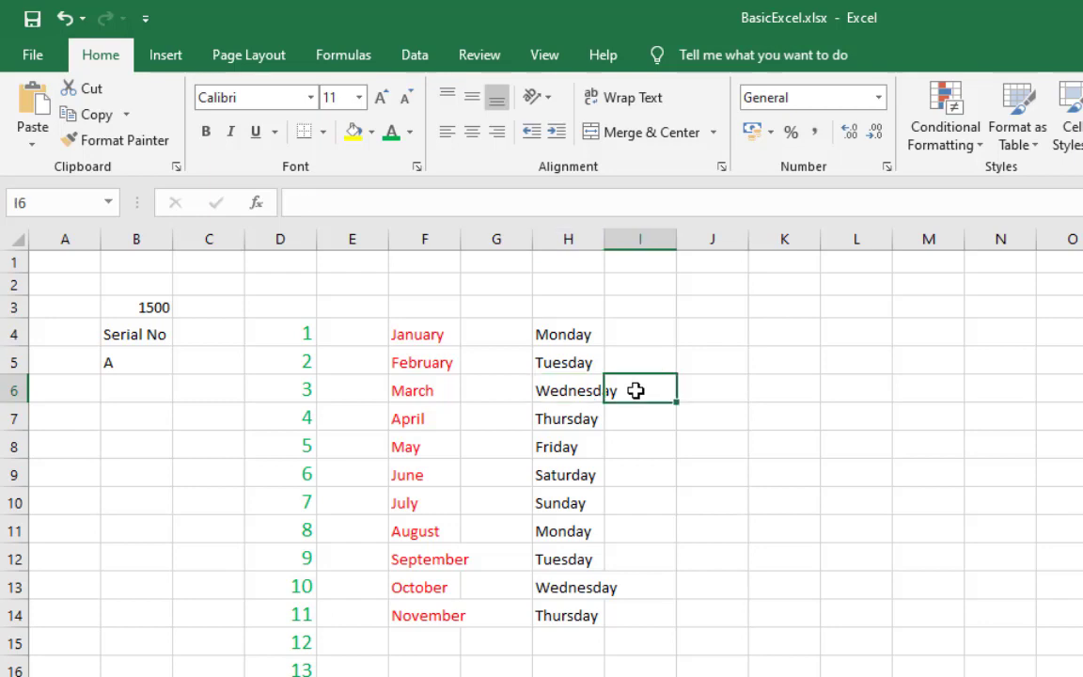
click(578, 391)
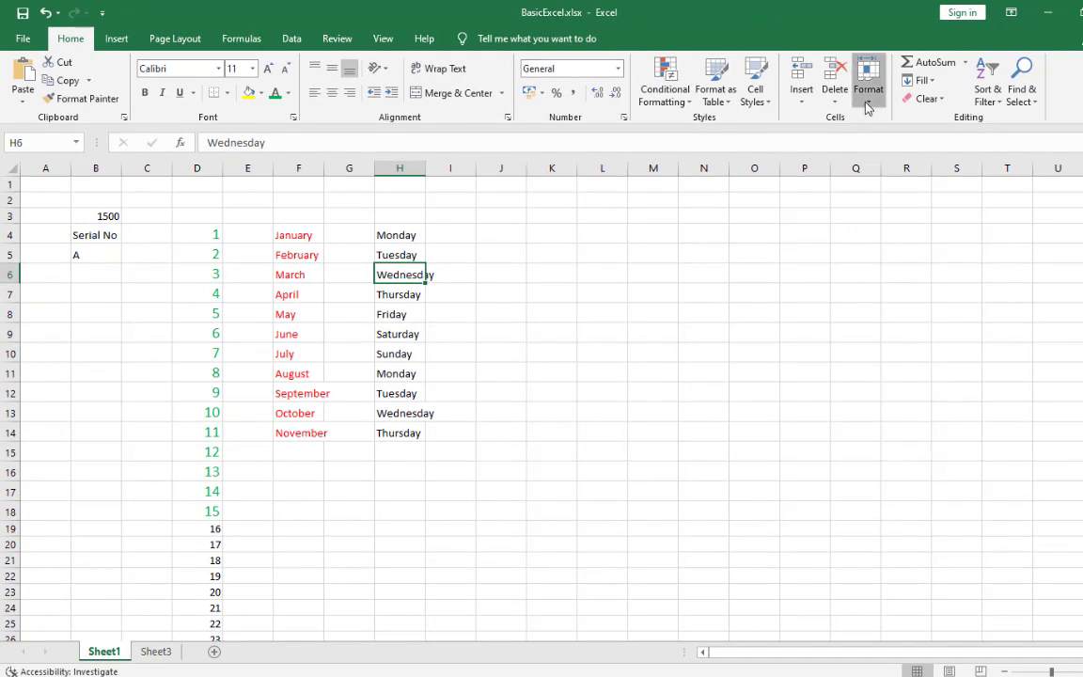
click(870, 111)
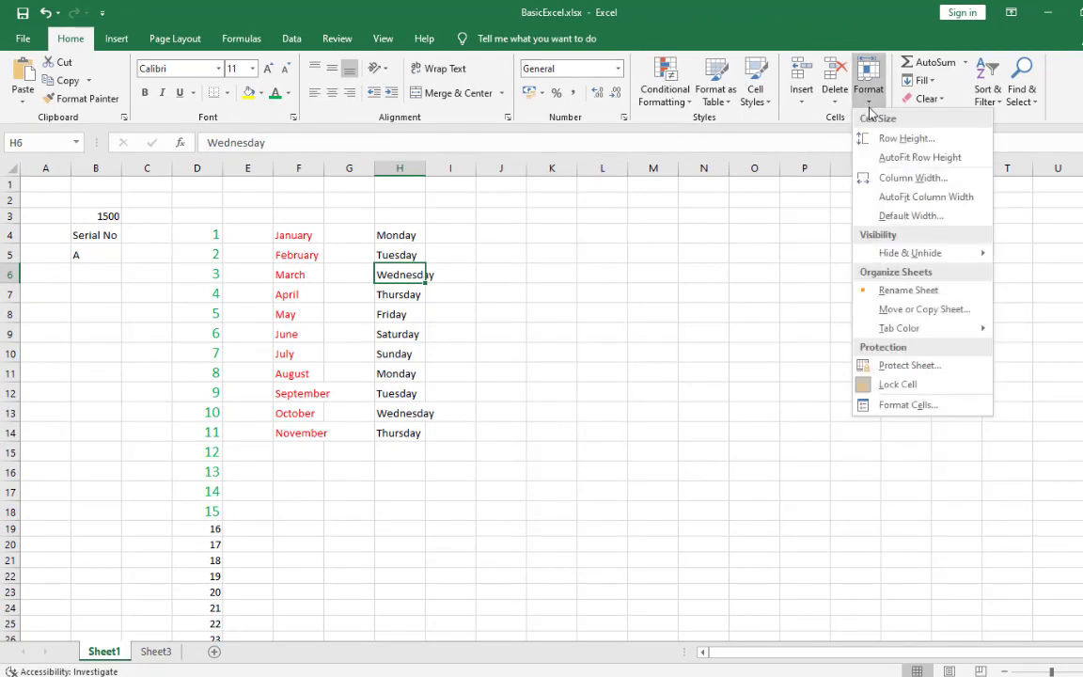
click(886, 185)
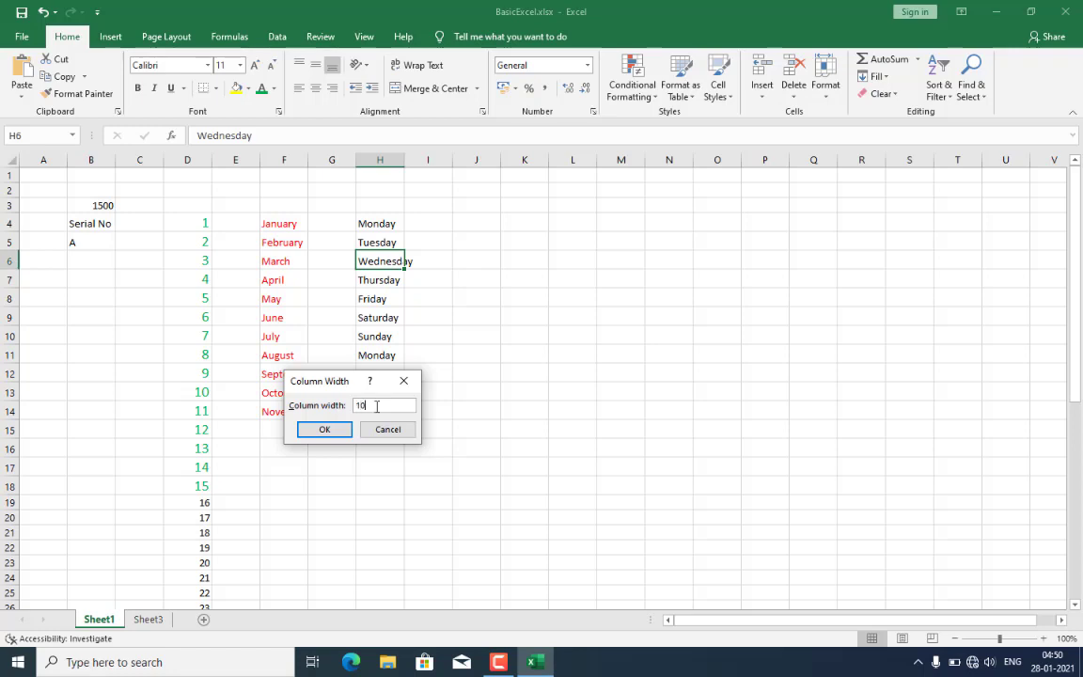
click(328, 431)
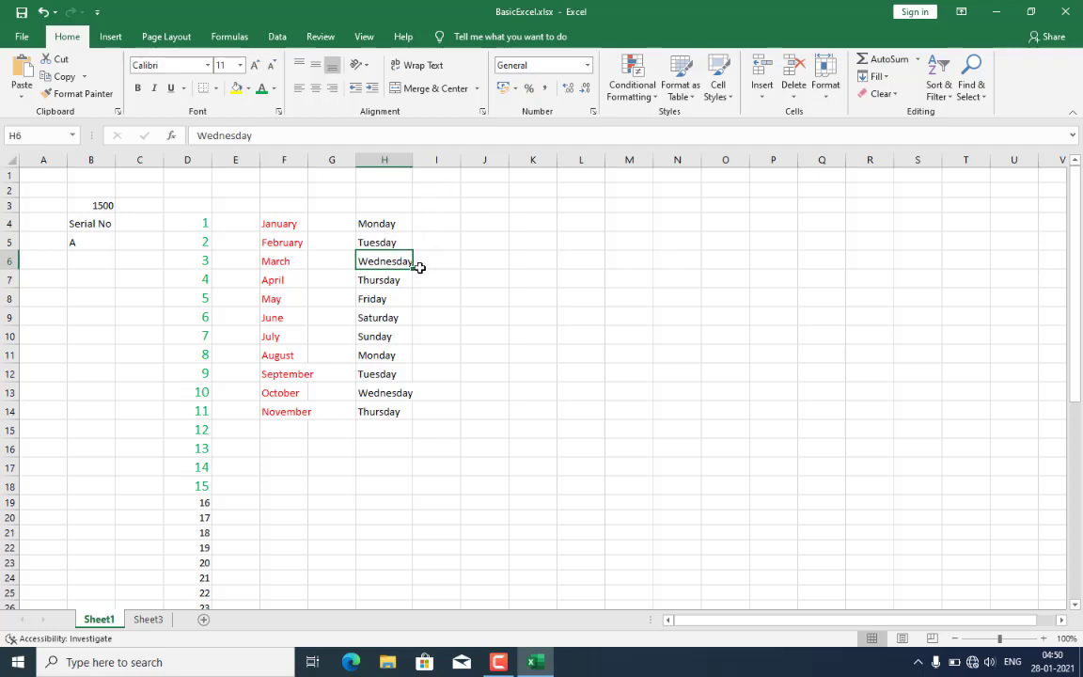
Step: Widen column H slightly by hand, leaving some free space after Wednesday
click(414, 161)
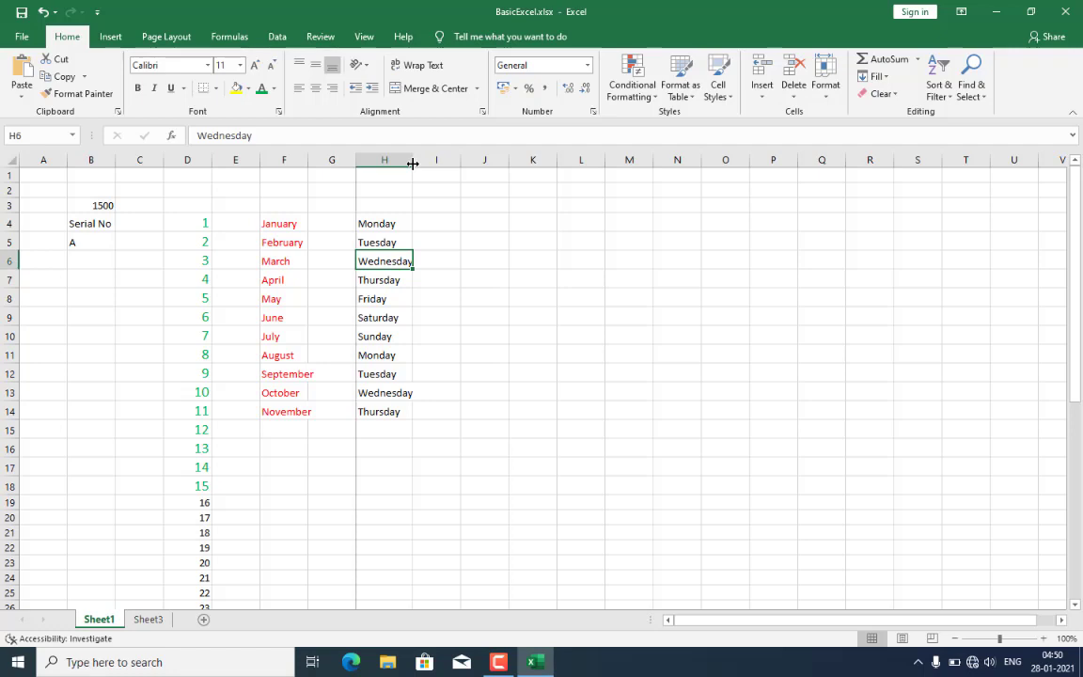
drag(413, 163, 412, 164)
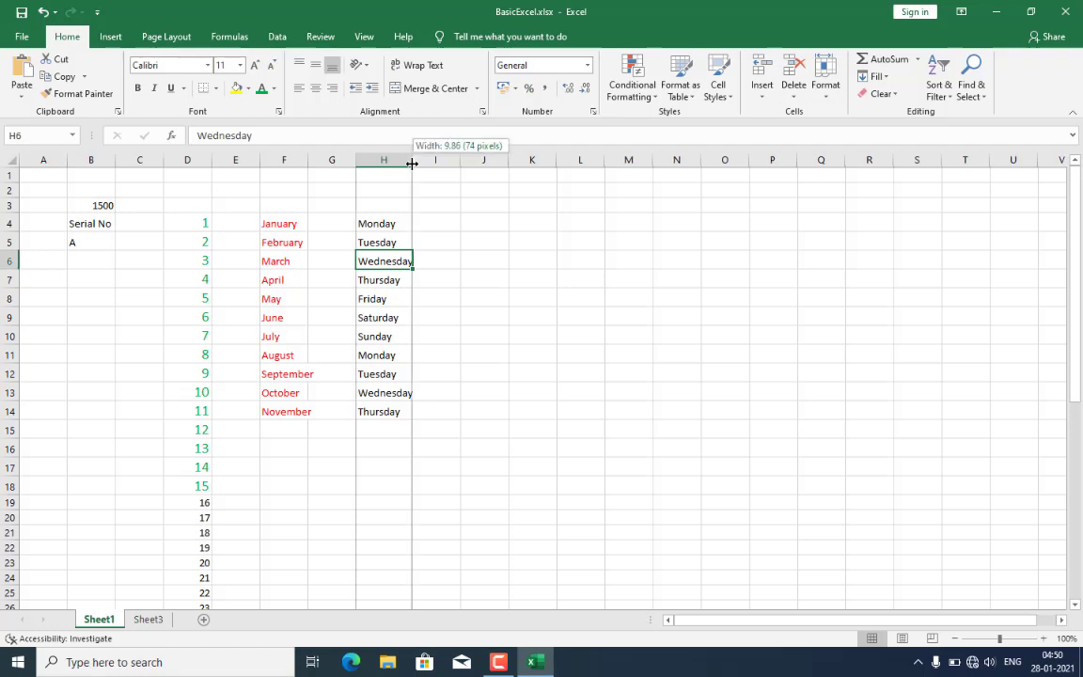
drag(412, 164, 428, 163)
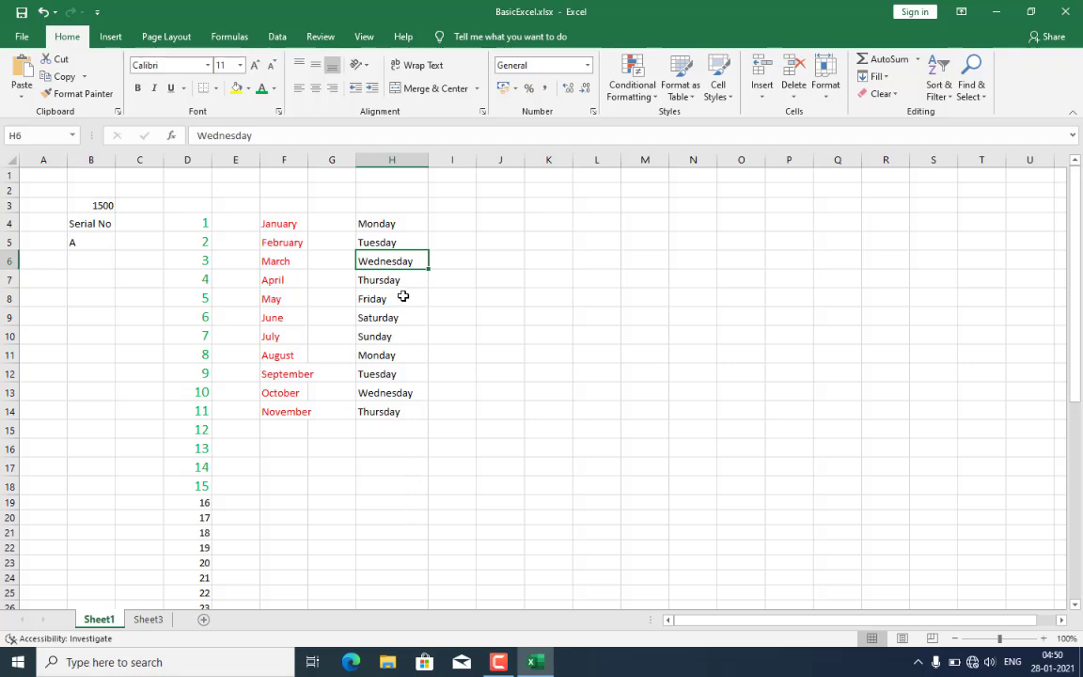
Step: Enlarge row 4 by hand to more than twice its height
click(401, 226)
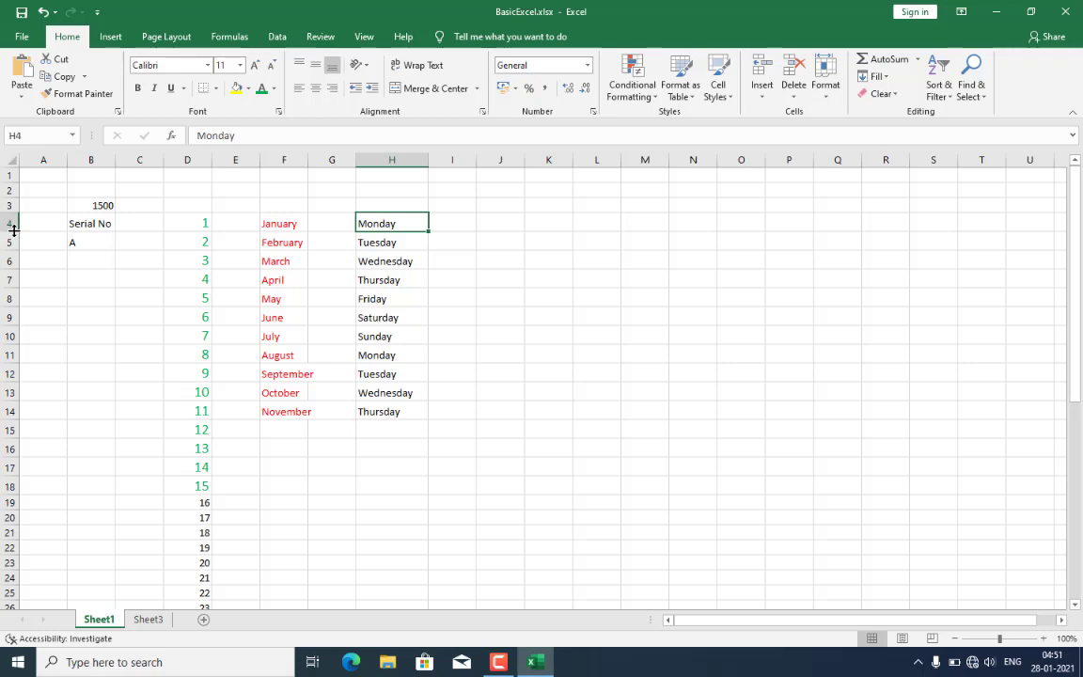
drag(13, 229, 13, 263)
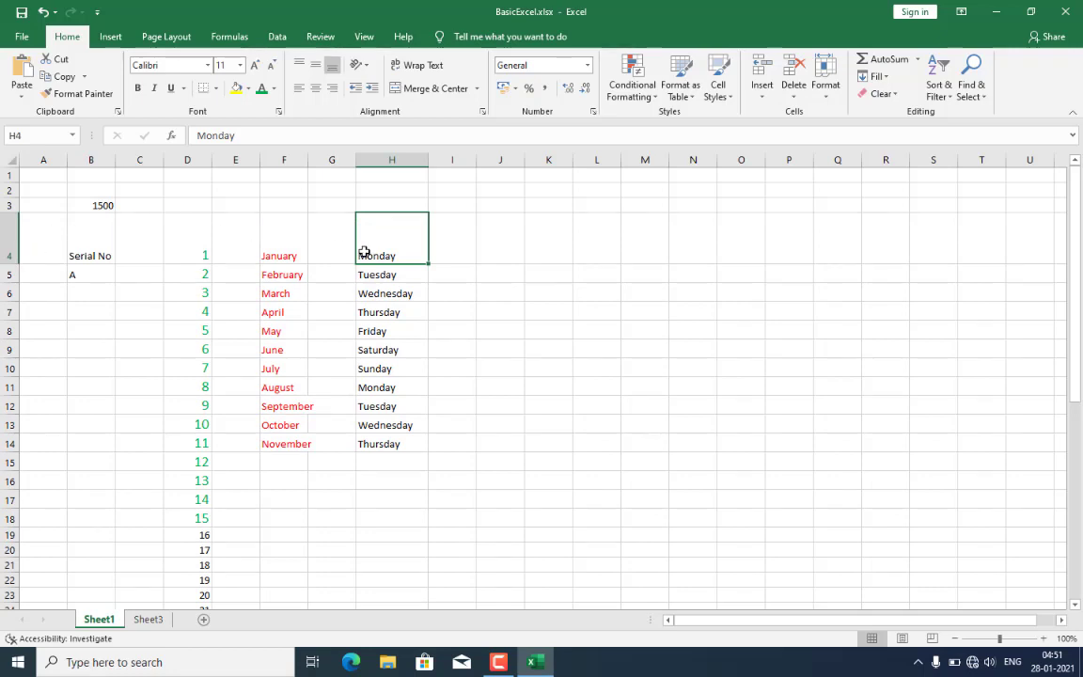
click(832, 98)
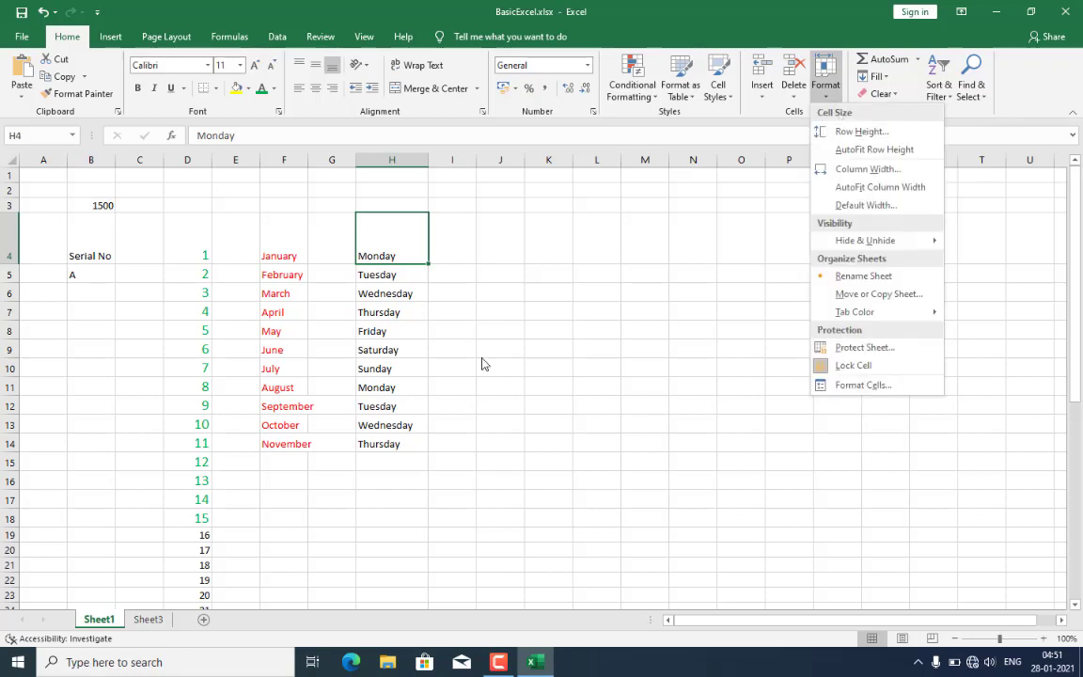
key(Escape)
click(43, 239)
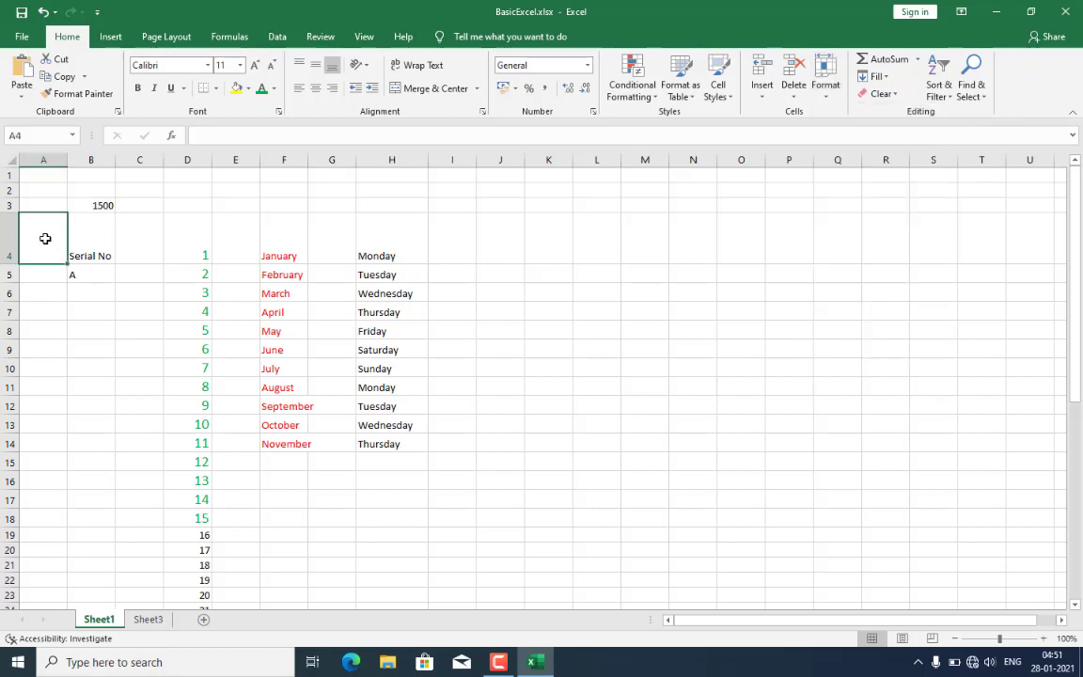
Step: Try top alignment on Serial No in B4 and settle on middle vertical alignment
click(93, 240)
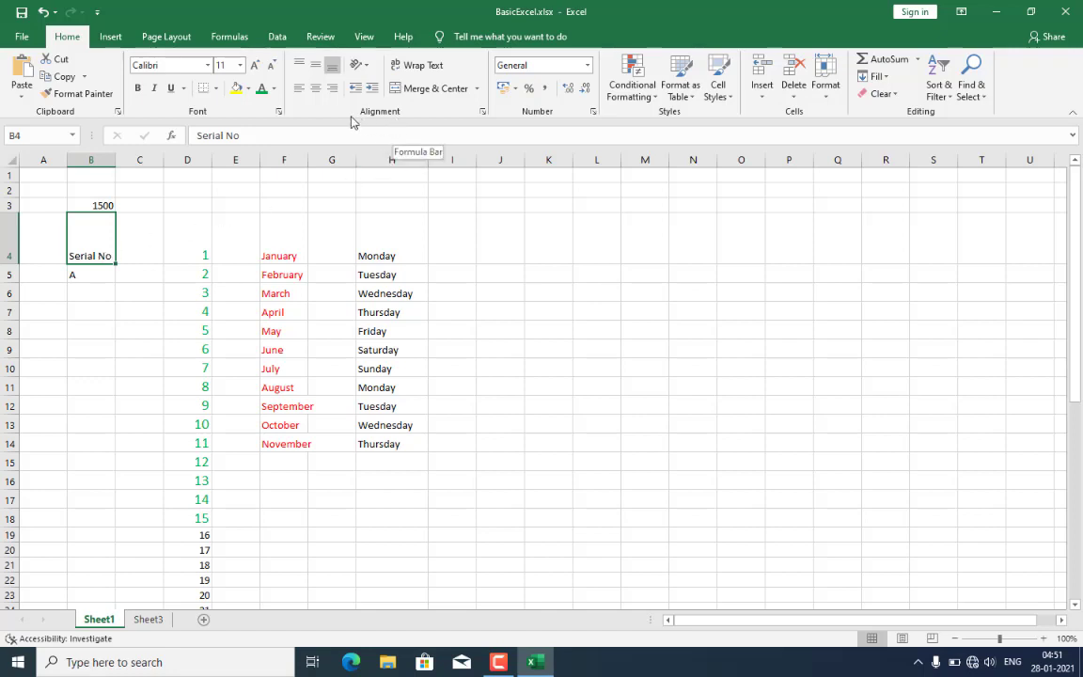
click(301, 68)
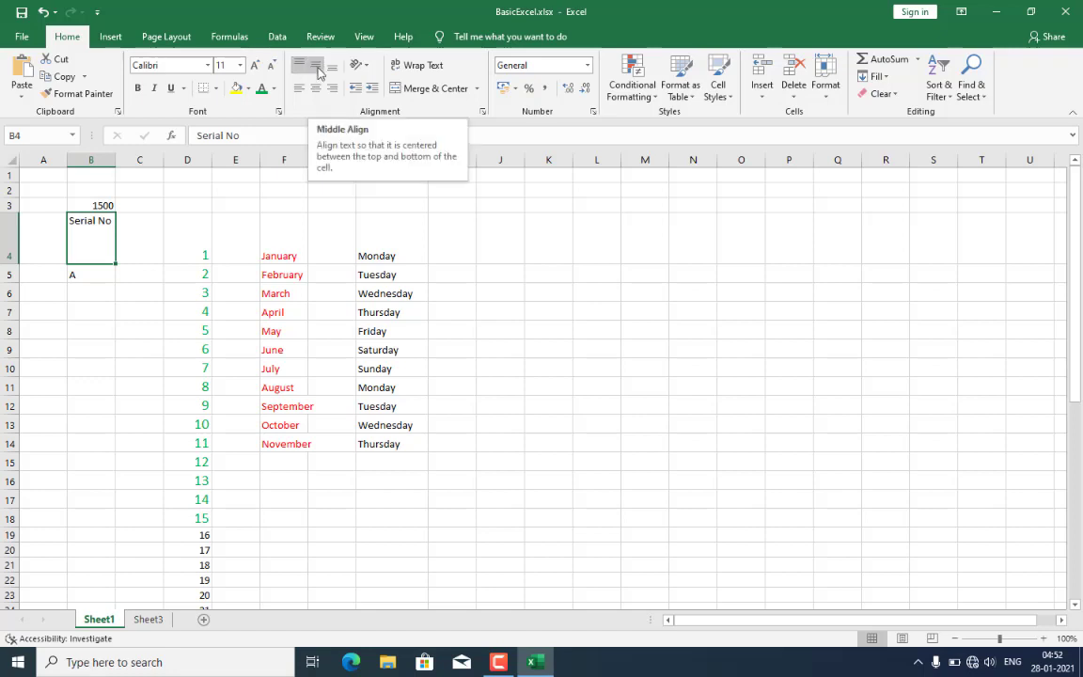
click(318, 72)
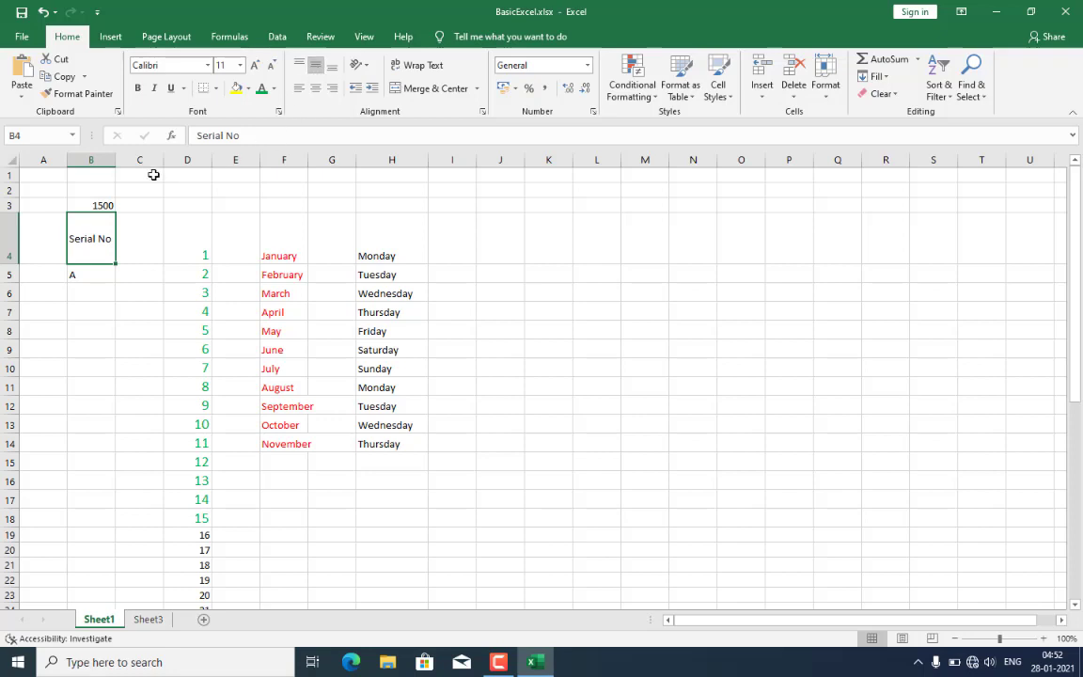
Step: Widen column B to more than double its width and try centred, finally right horizontal alignment on Serial No in B4
drag(115, 163, 179, 162)
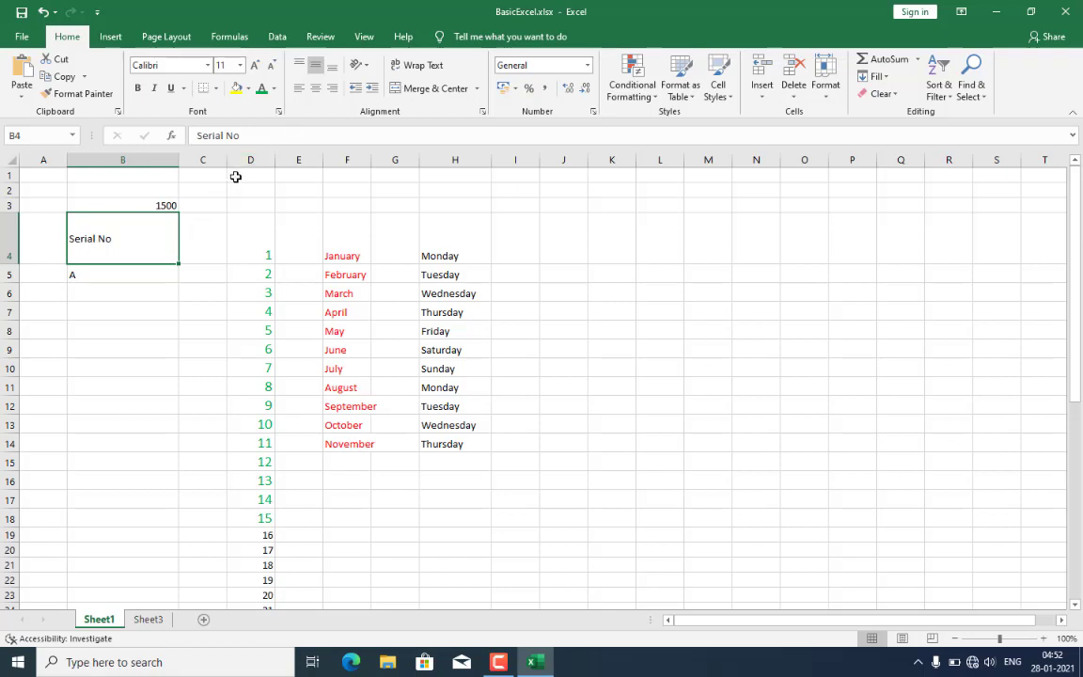
click(316, 90)
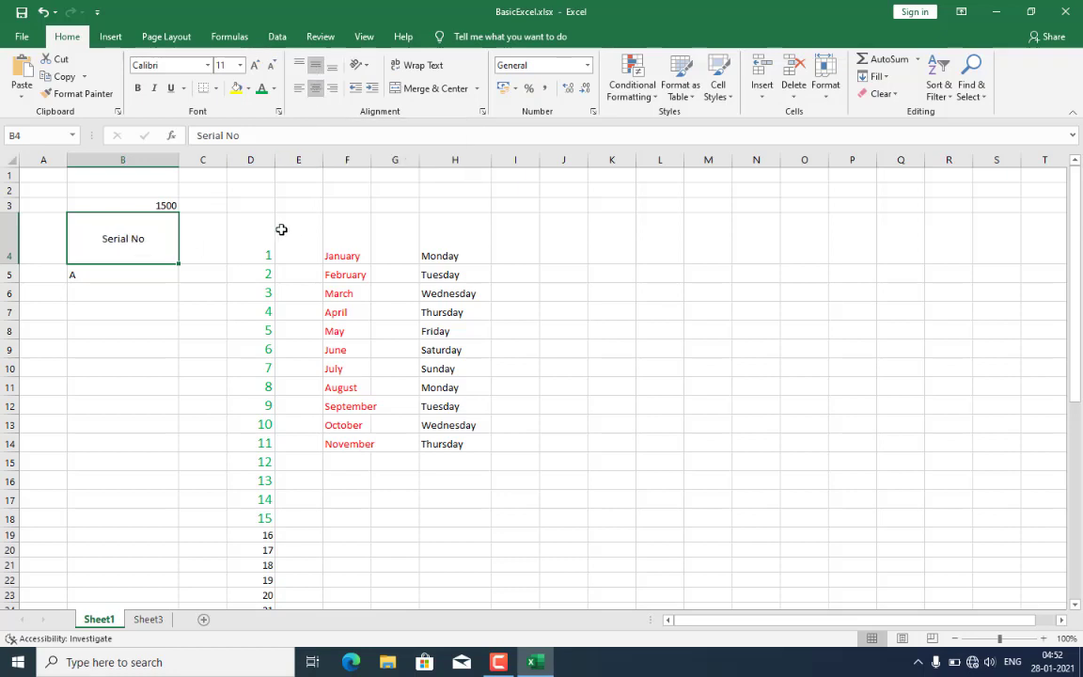
click(332, 89)
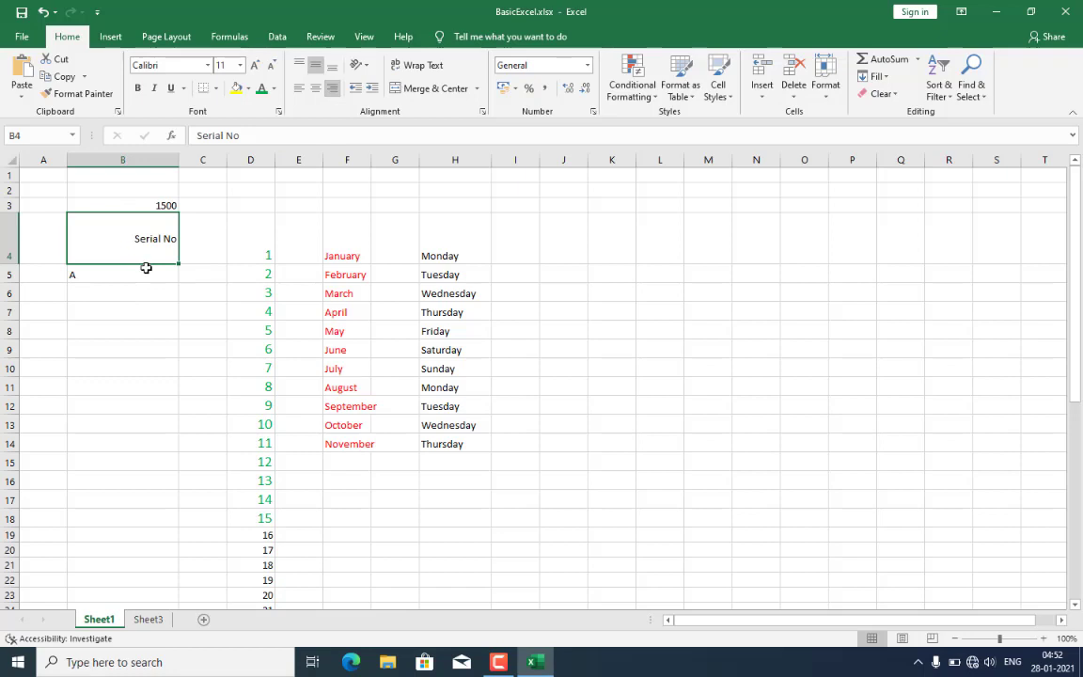
Step: Rotate the Serial No text in B4 to an orientation of -33 degrees
click(365, 72)
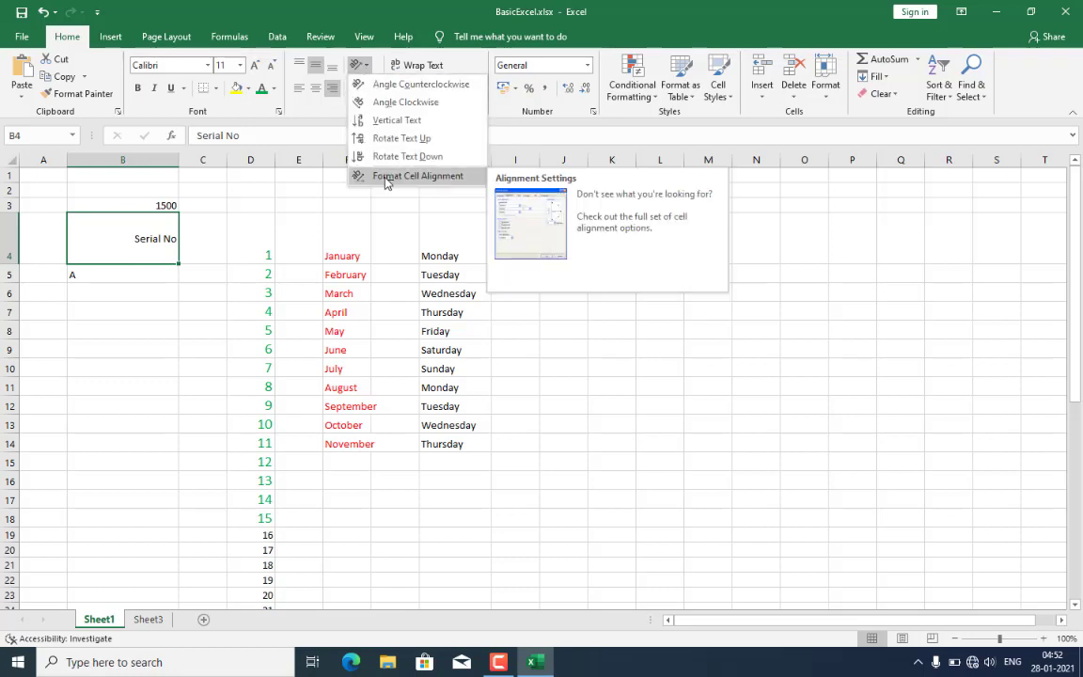
click(386, 181)
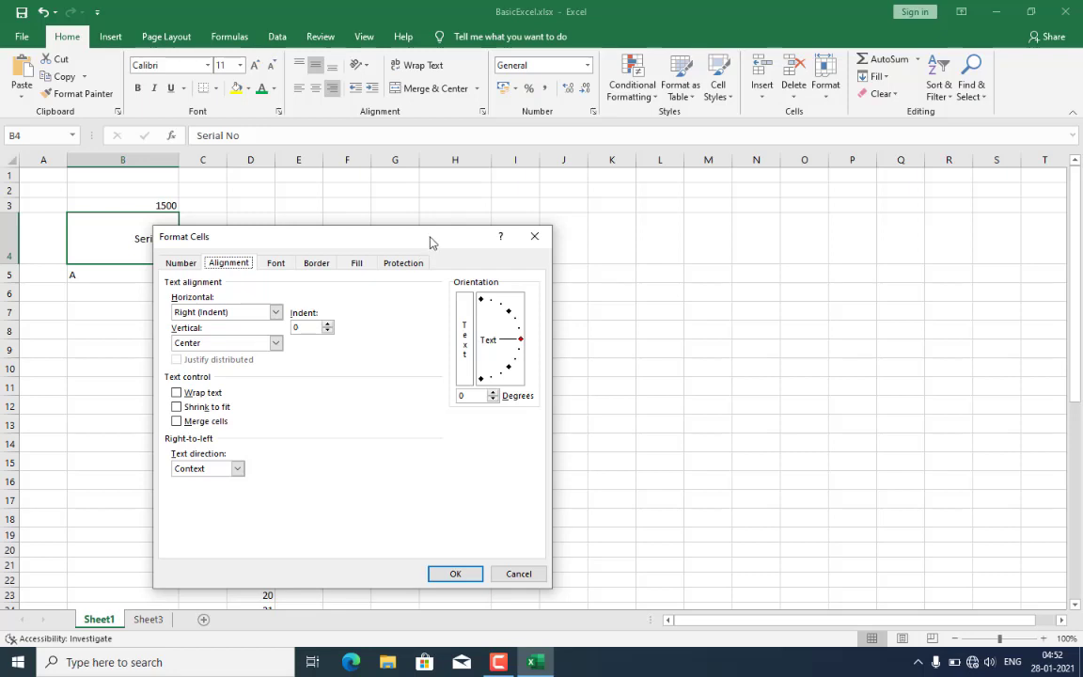
drag(431, 243, 562, 117)
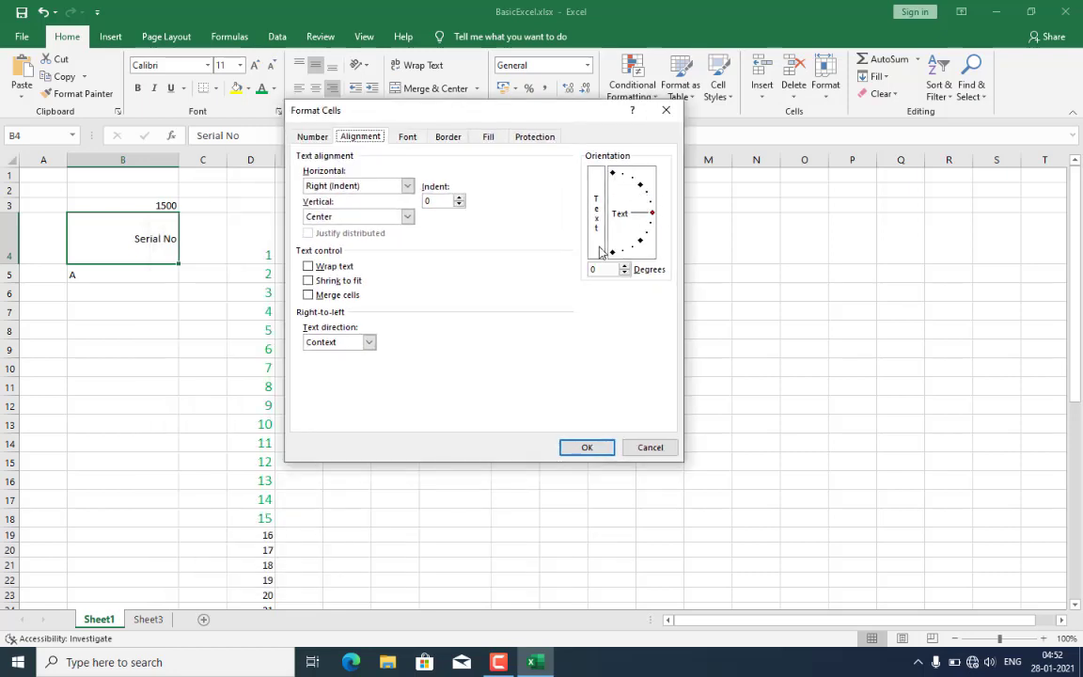
click(656, 219)
mouse_move(656, 216)
mouse_down()
mouse_move(640, 190)
mouse_move(648, 243)
mouse_up()
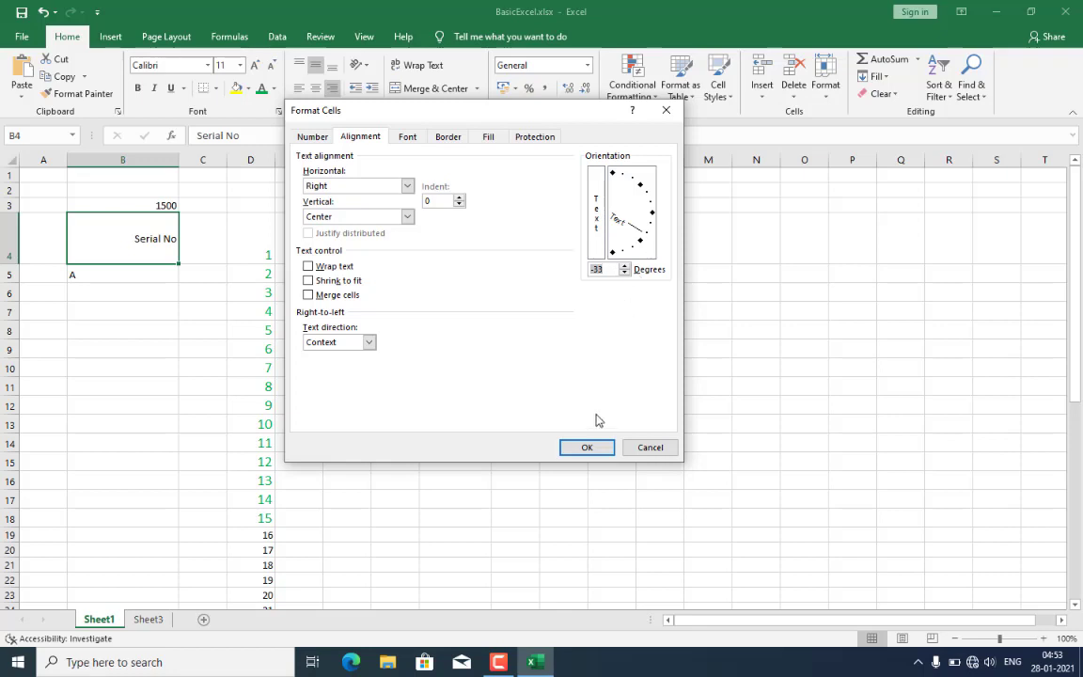
click(587, 448)
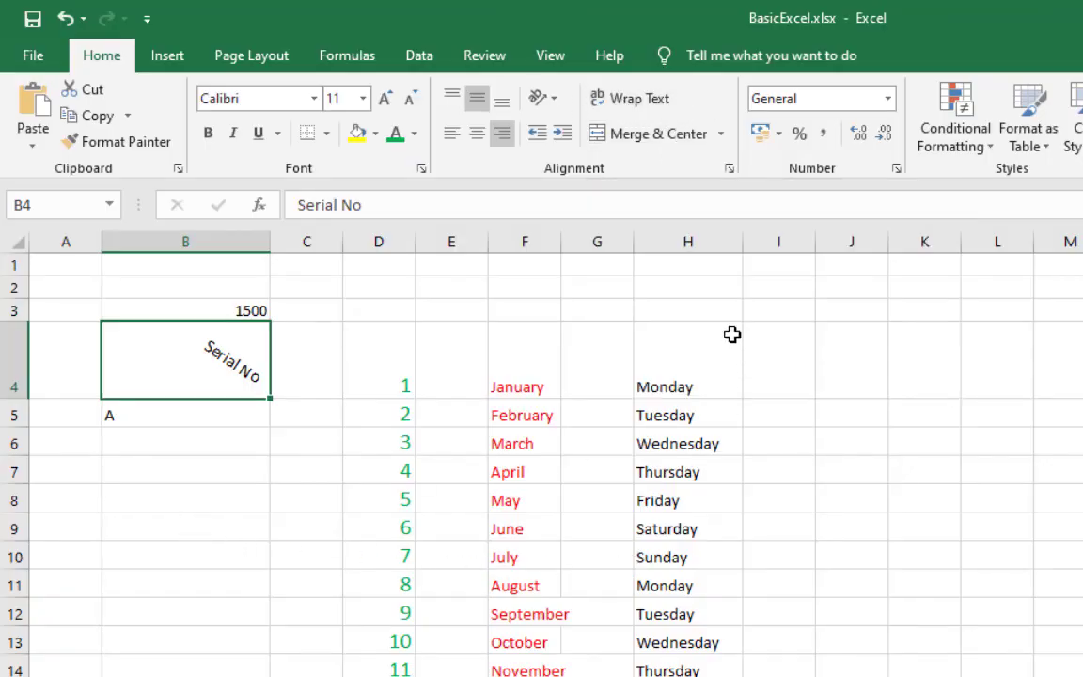
Step: Enter Basic Salary in I3 and wrap its text within the cell
click(789, 316)
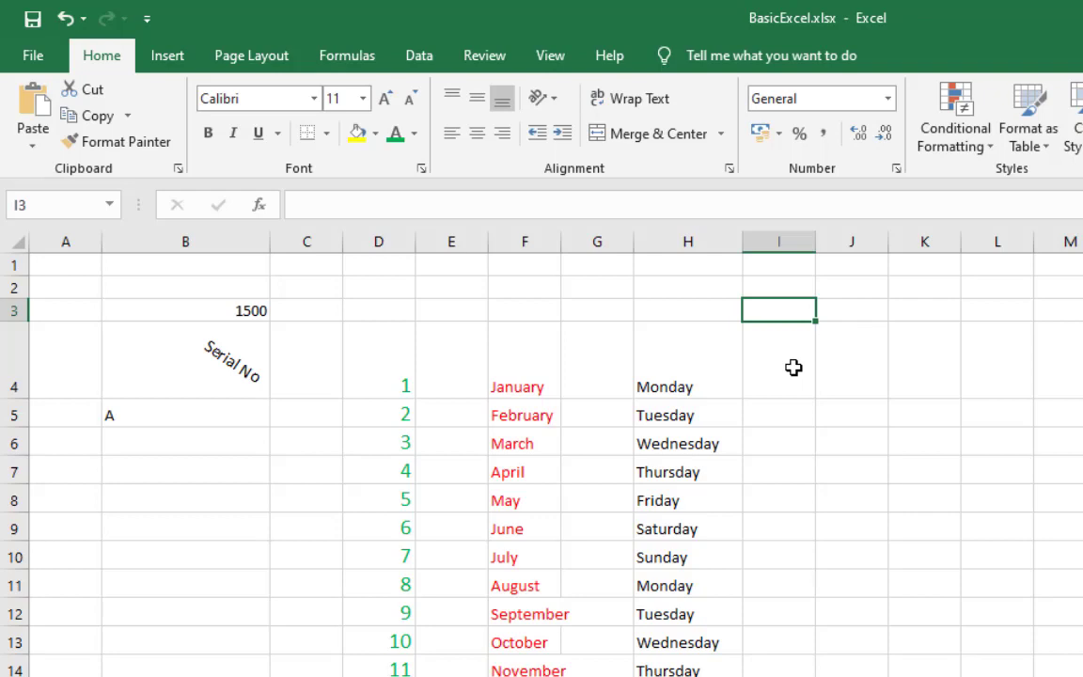
text(Basic Salary)
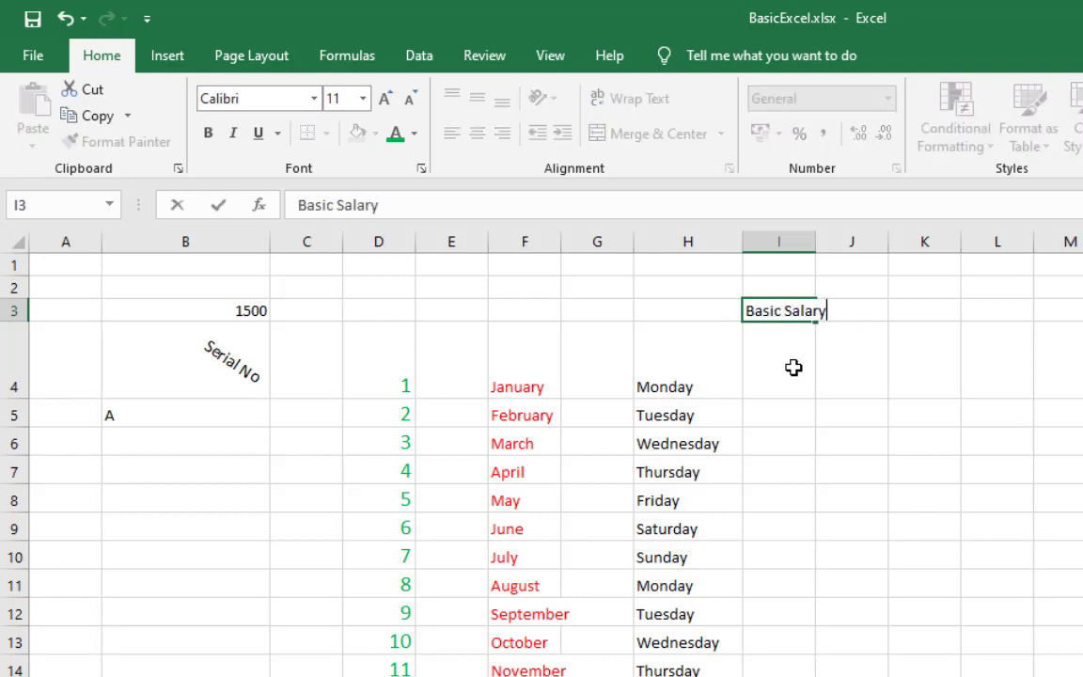
key(Return)
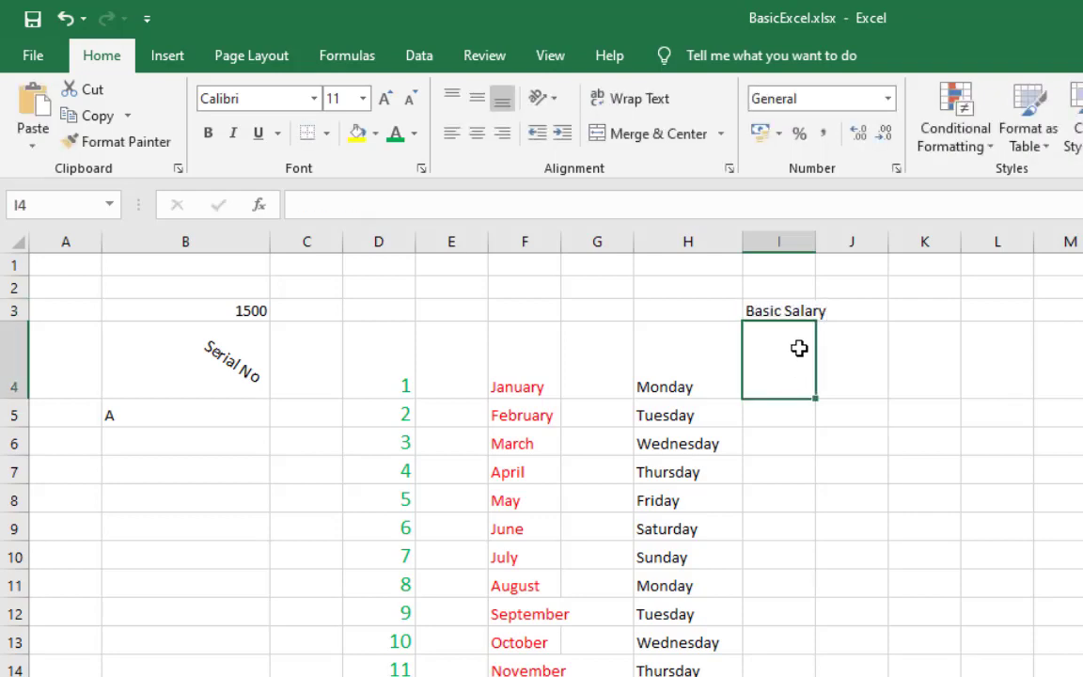
click(781, 310)
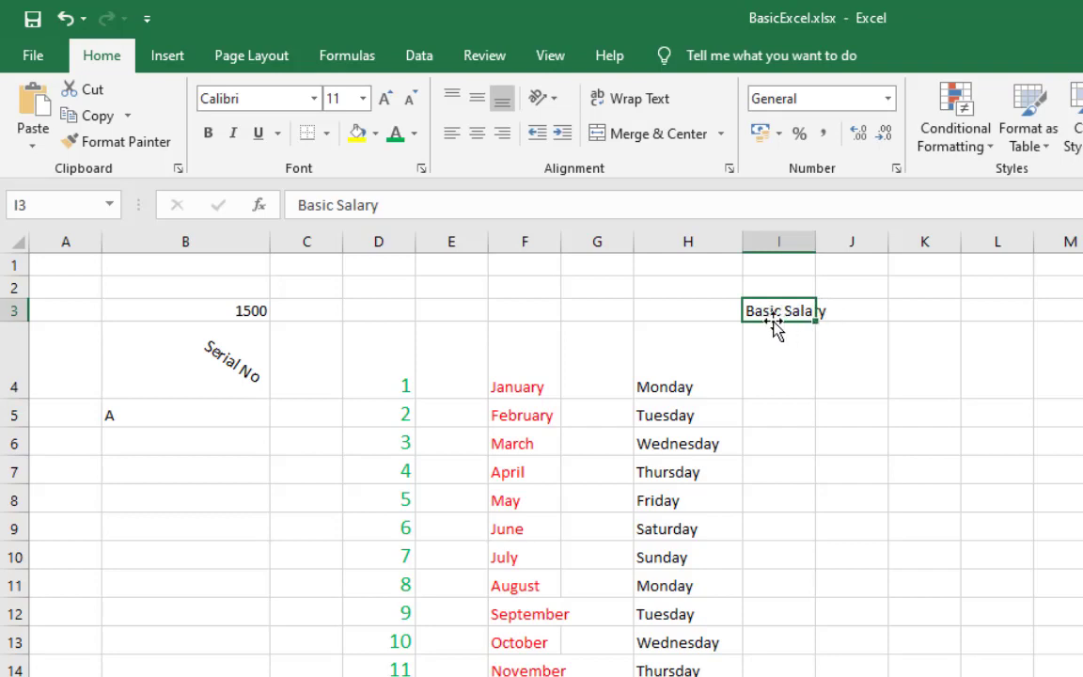
click(656, 103)
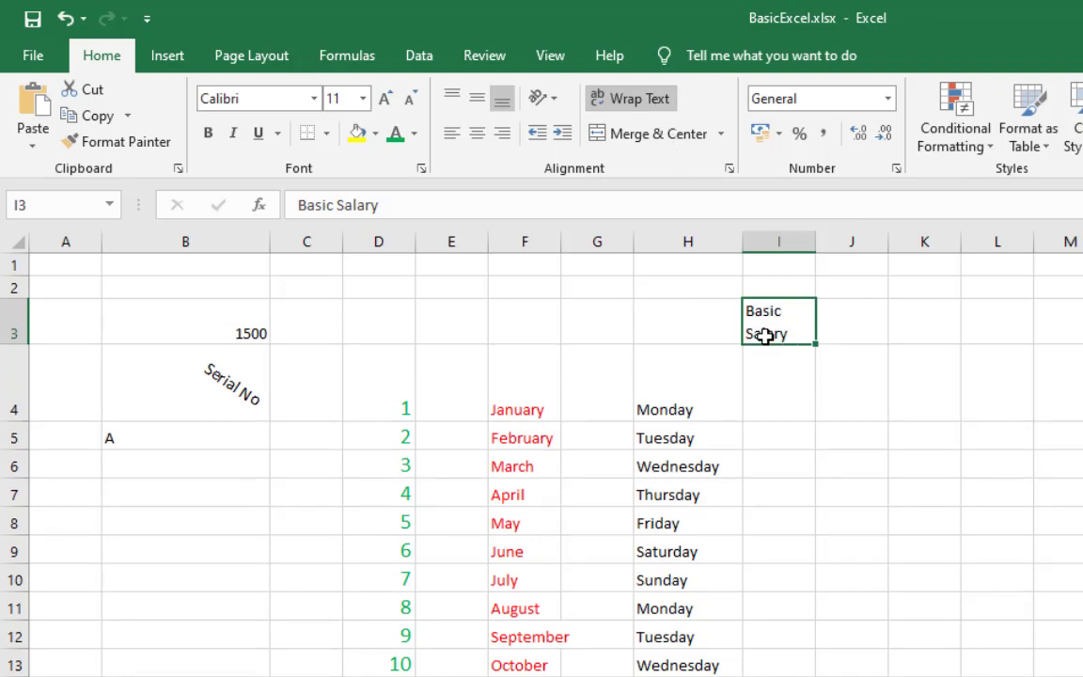
Step: Widen column I by hand until Basic Salary fits on one line, and narrow it again so the text wraps
drag(815, 244, 860, 243)
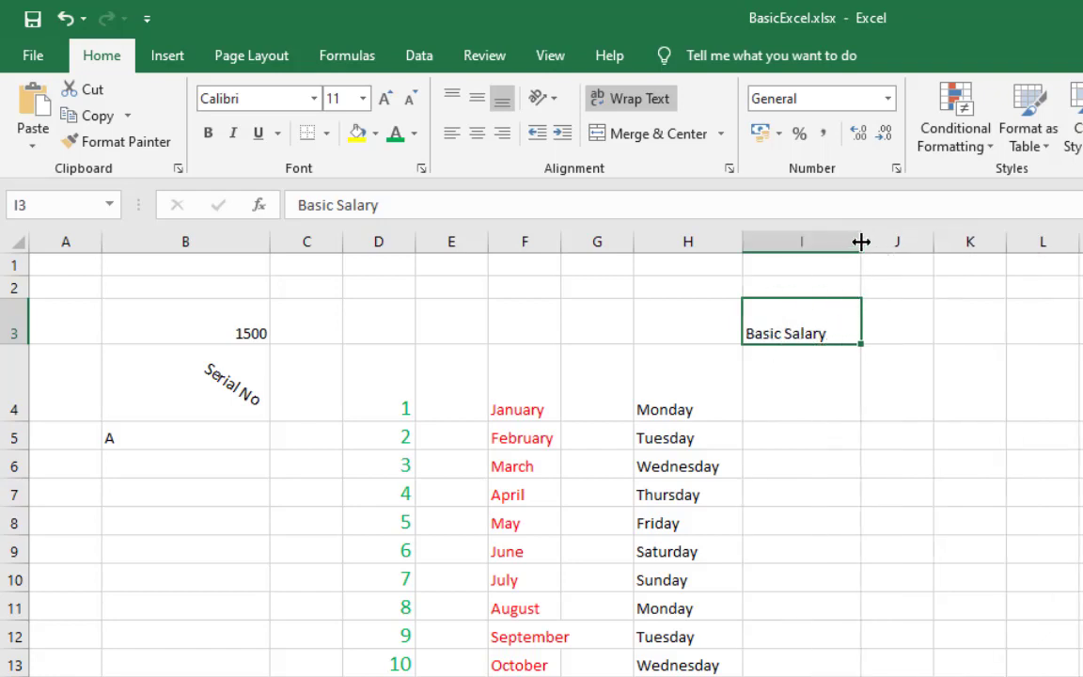
drag(862, 241, 825, 249)
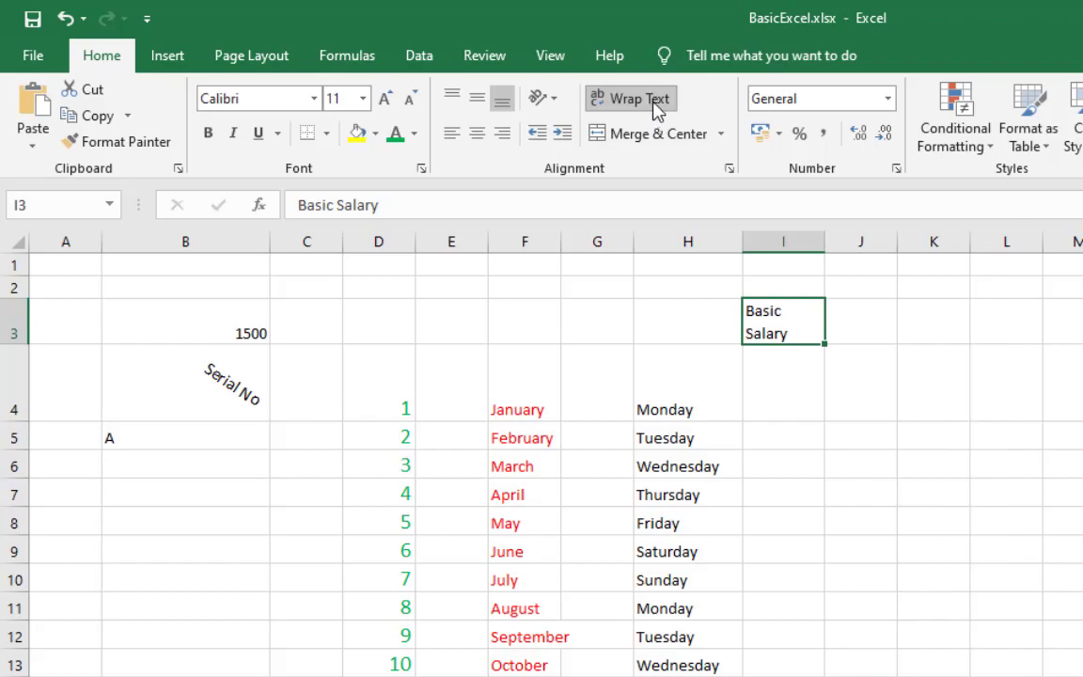
click(805, 456)
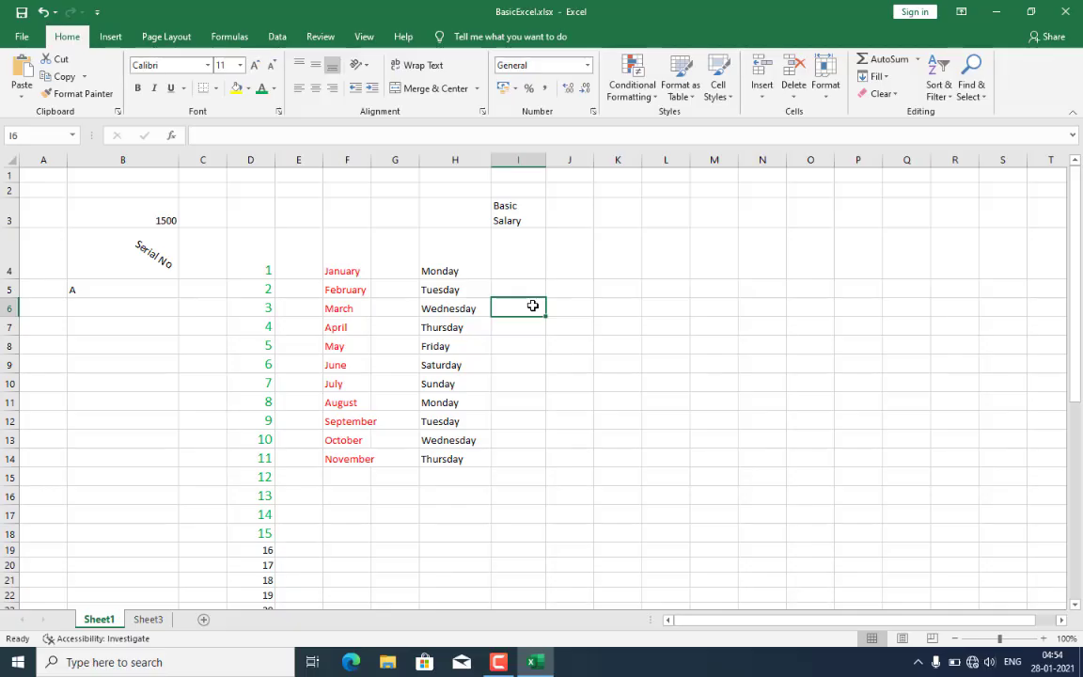
Step: Enlarge the month names in F4:F14 to font size 16 and underline them
drag(346, 272, 361, 458)
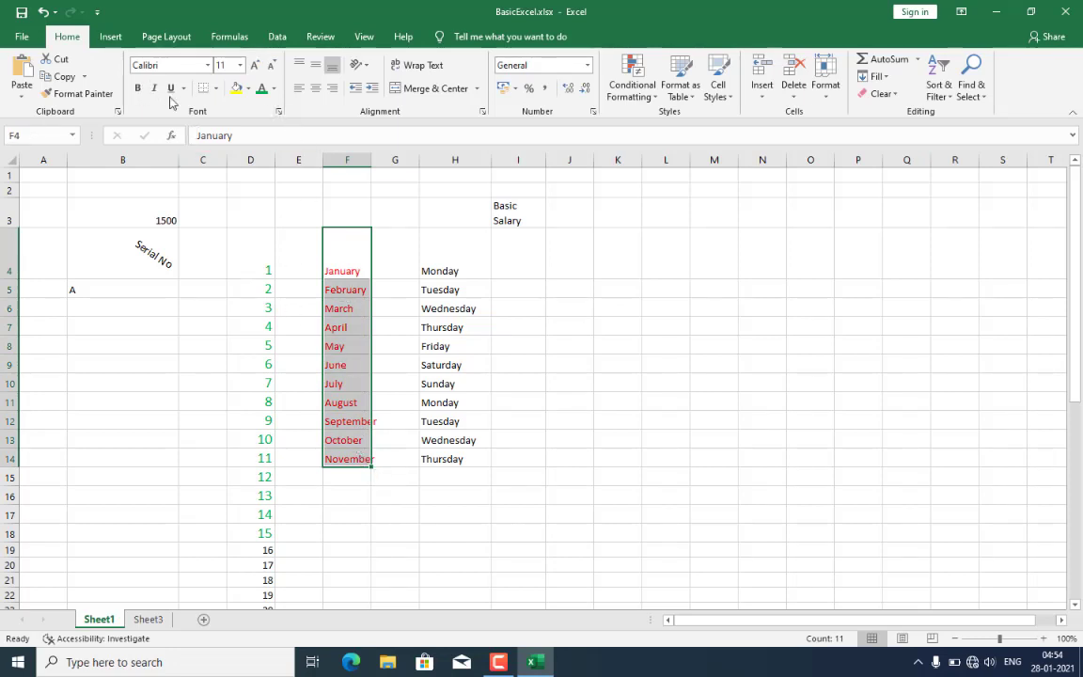
click(256, 67)
click(256, 67)
click(256, 67)
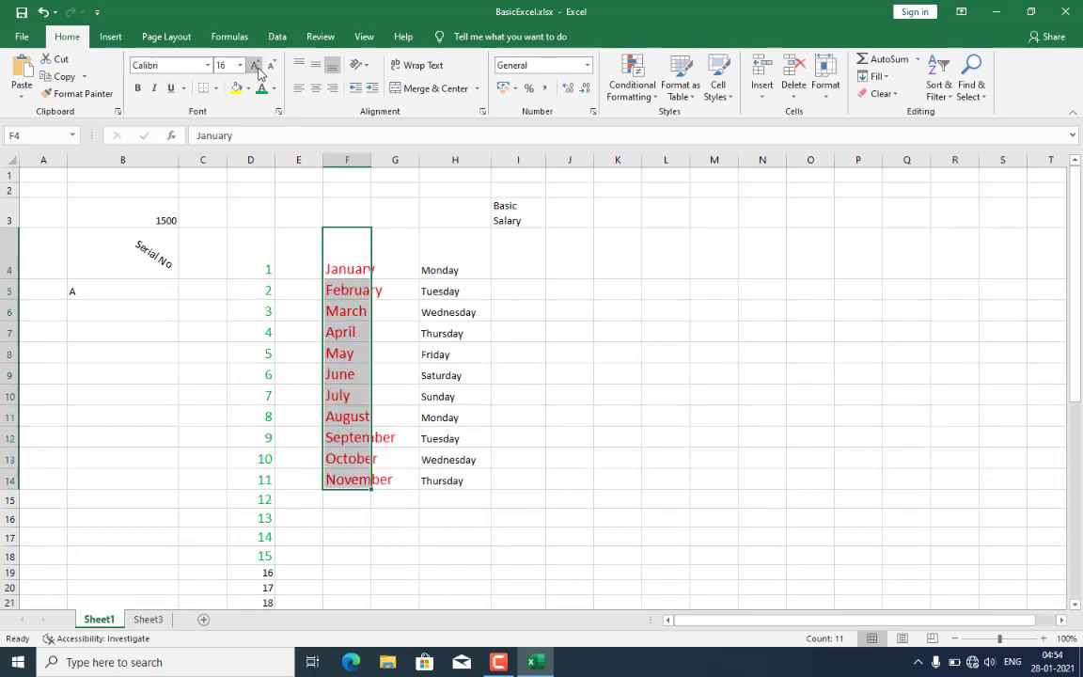
click(172, 89)
click(482, 450)
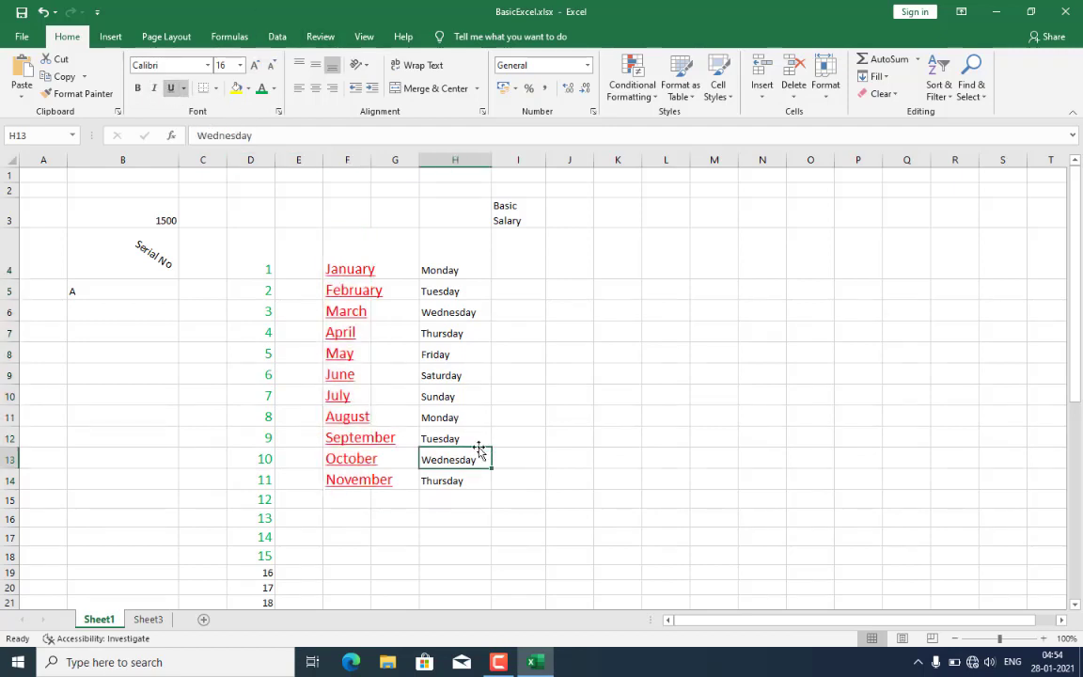
drag(343, 251, 354, 479)
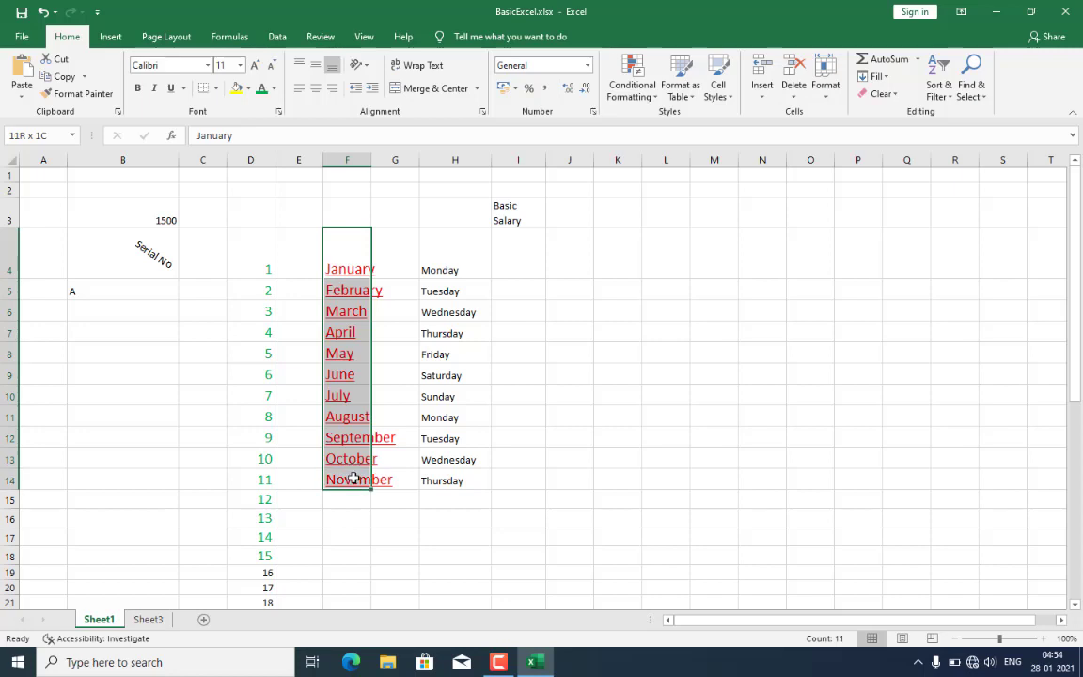
drag(455, 274, 459, 473)
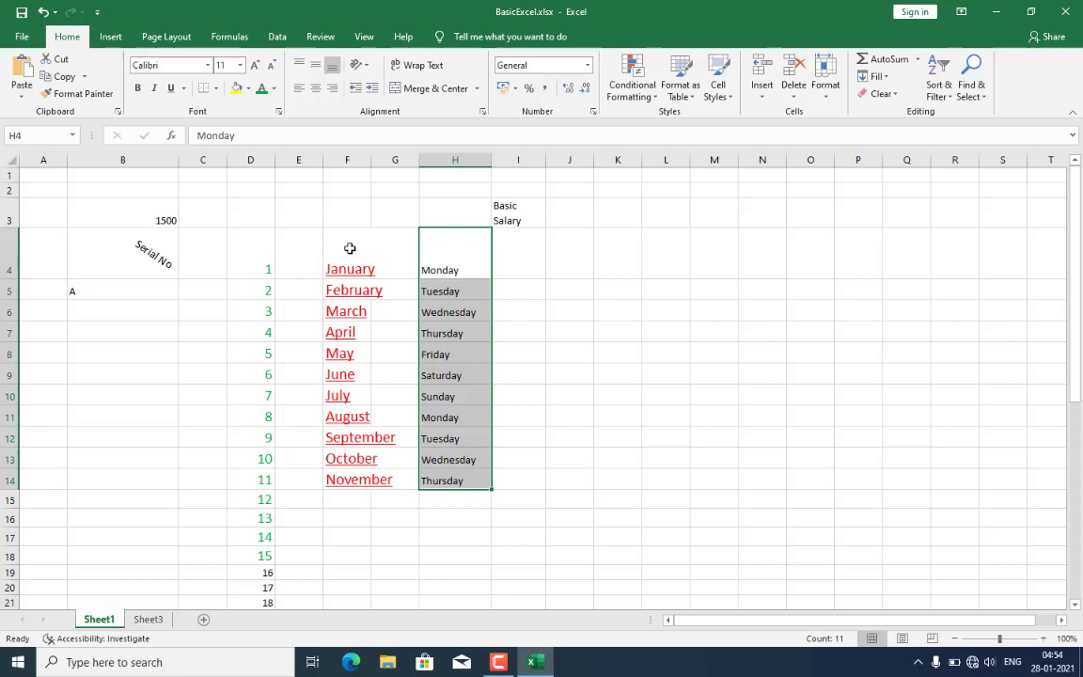
click(354, 310)
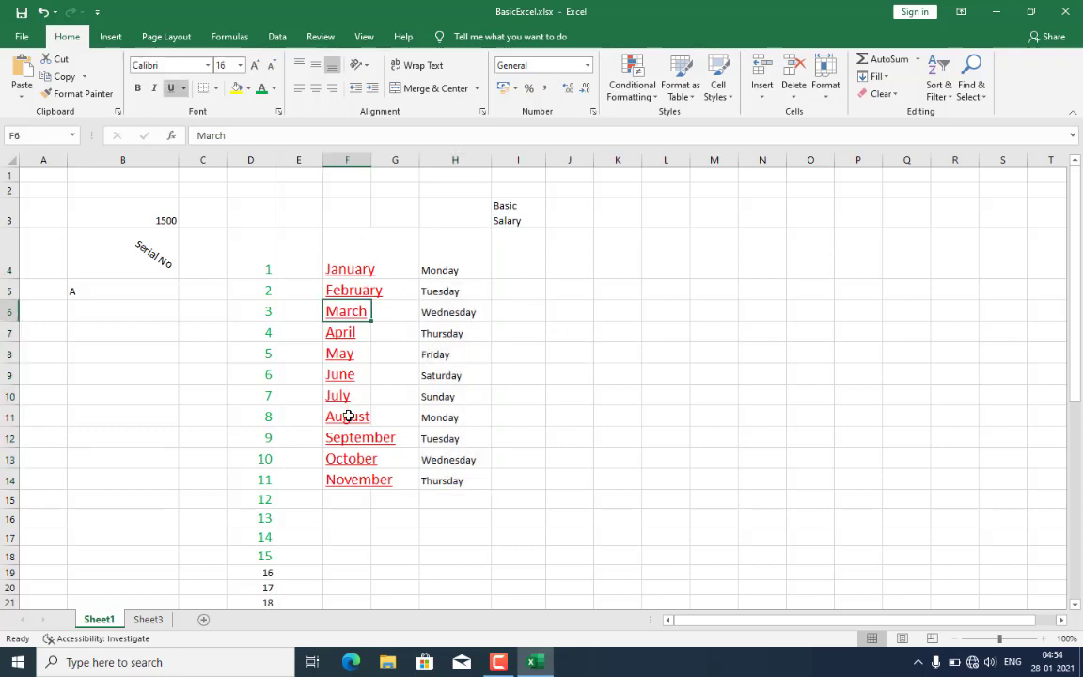
click(339, 374)
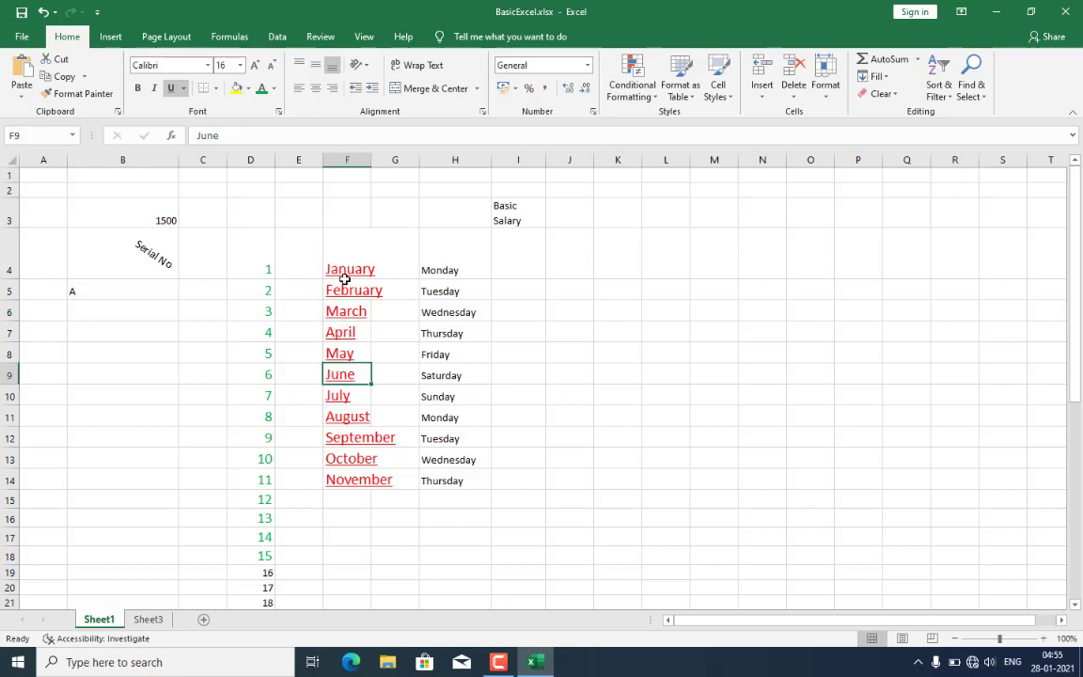
drag(347, 263, 355, 486)
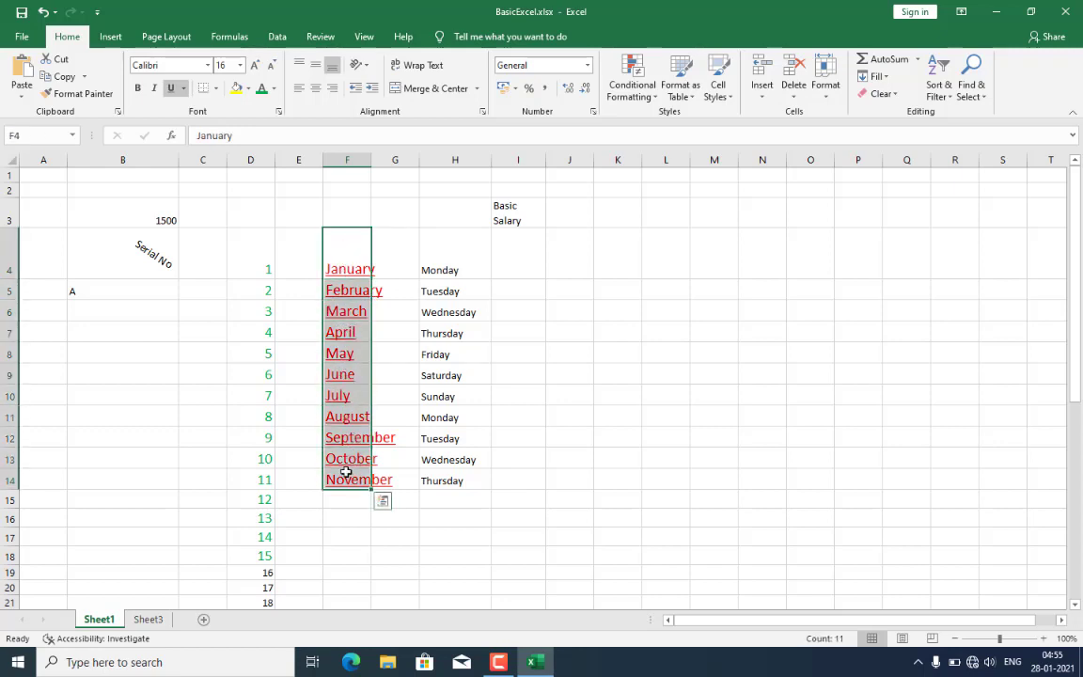
click(346, 472)
Step: Copy the formatting of June in F9 onto the weekdays in H4:H12 with Format Painter
click(339, 371)
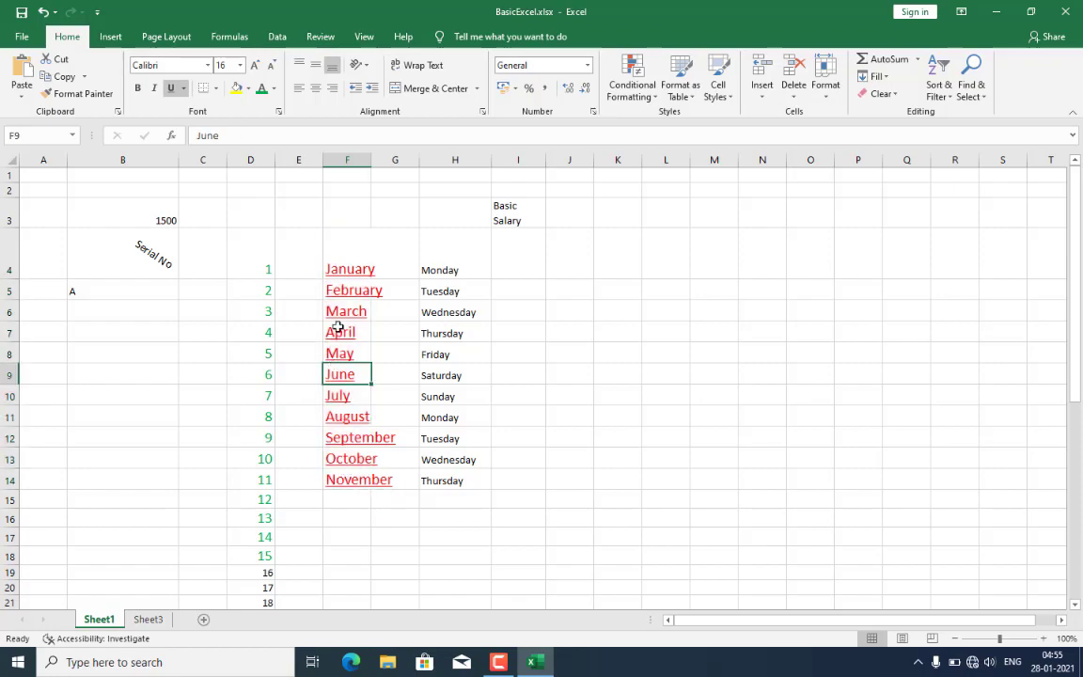
click(87, 98)
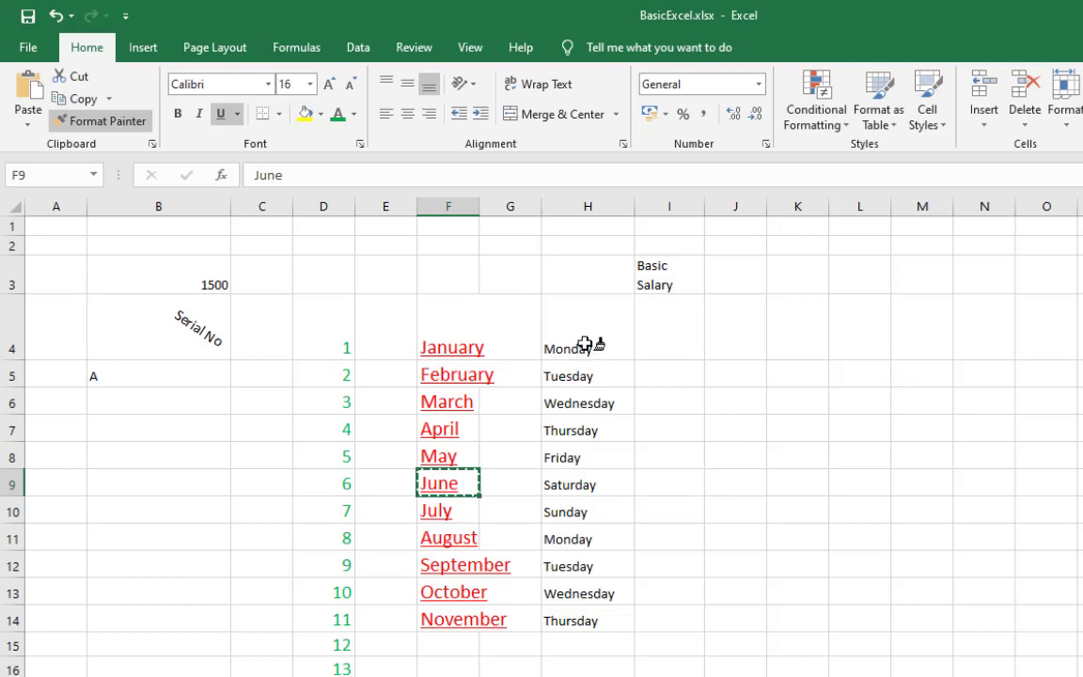
click(585, 344)
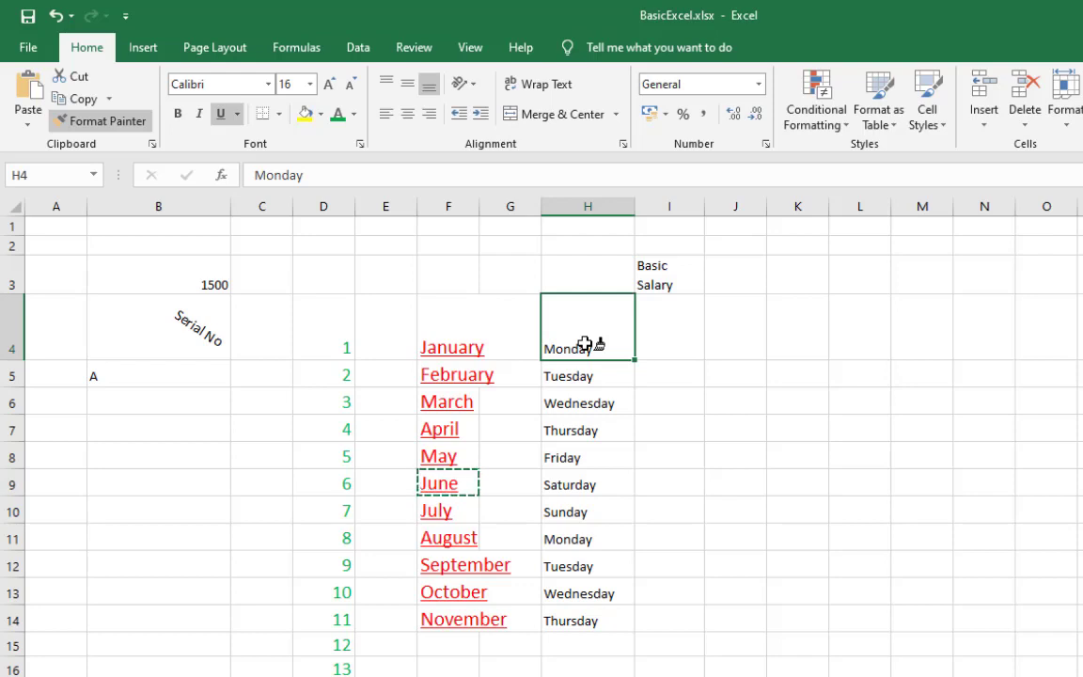
drag(585, 344, 590, 562)
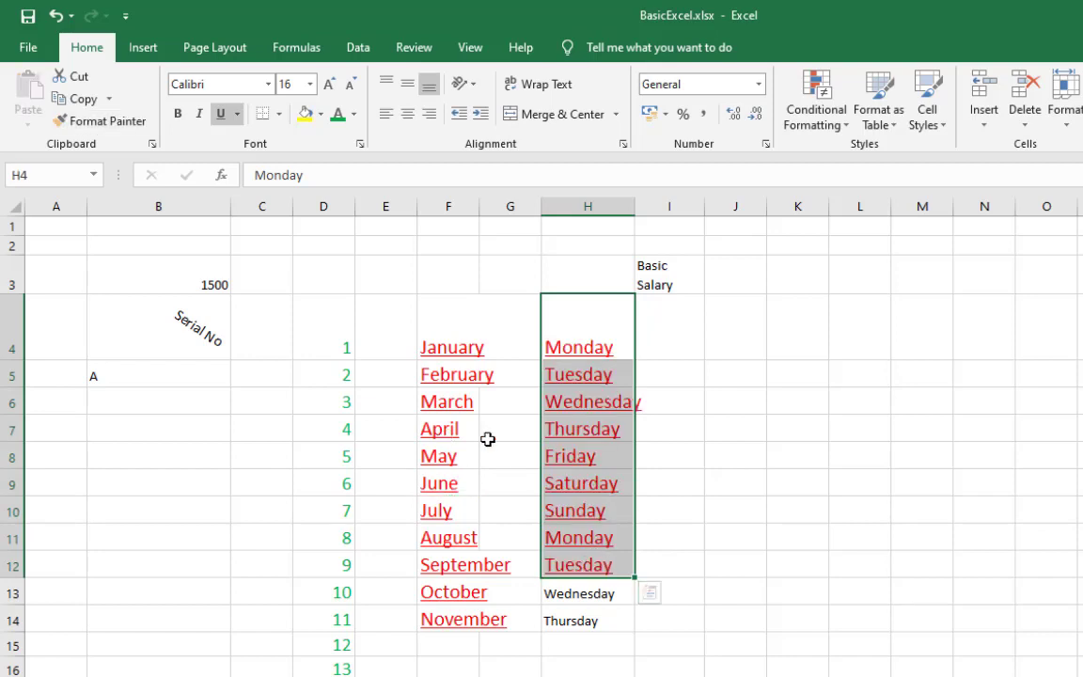
click(585, 347)
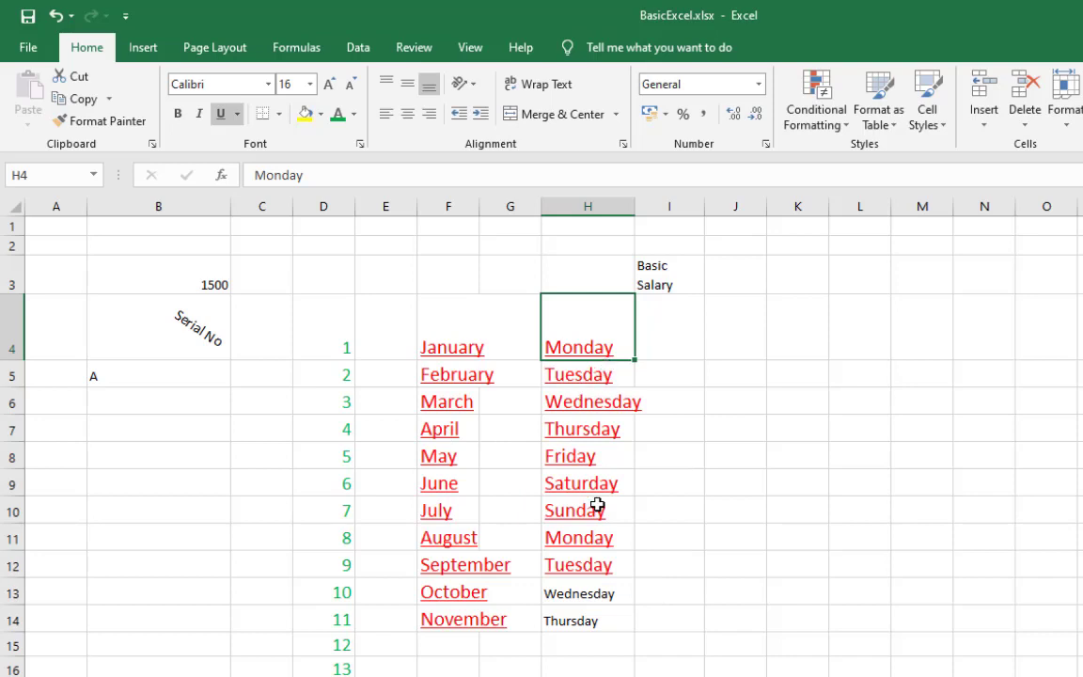
click(647, 533)
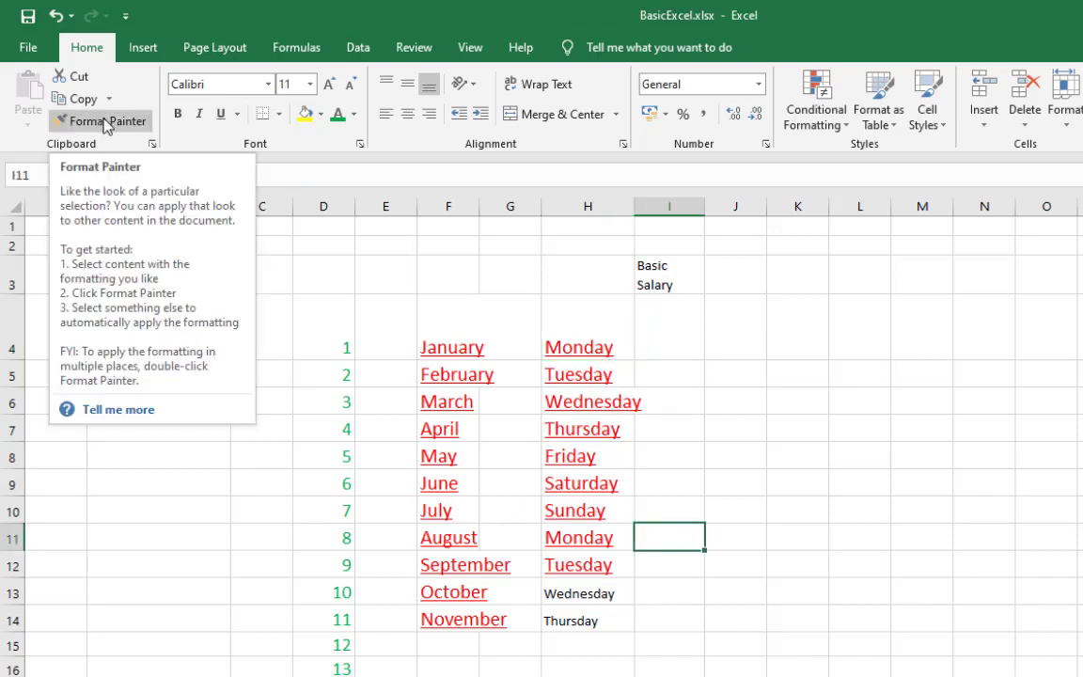
click(621, 589)
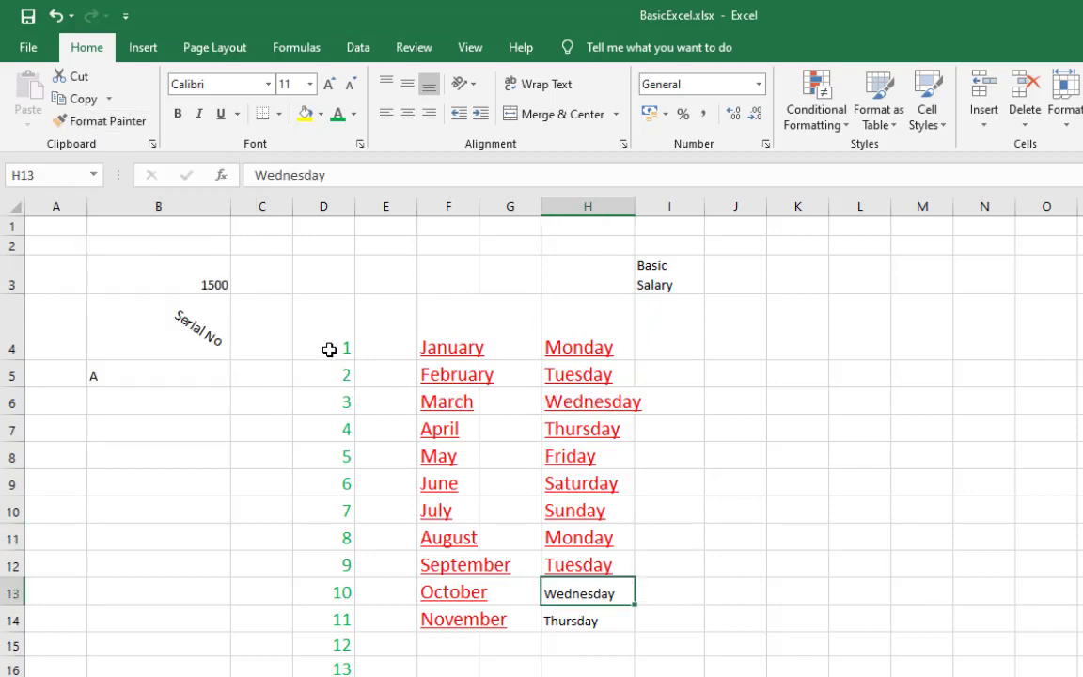
click(189, 284)
click(193, 320)
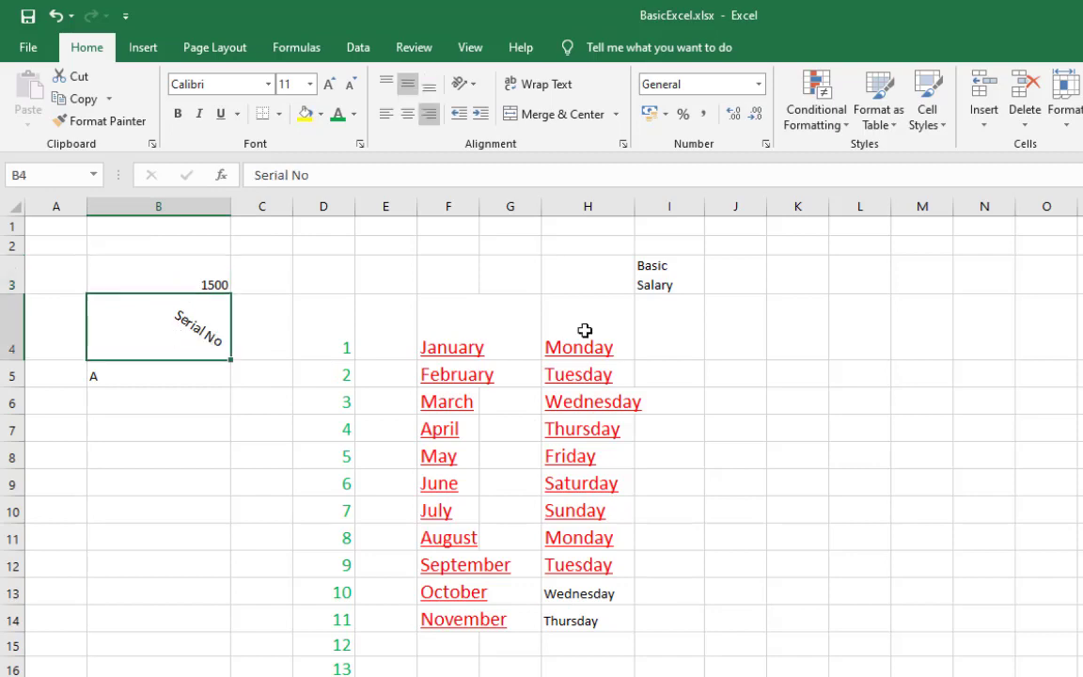
click(679, 271)
click(211, 336)
click(563, 477)
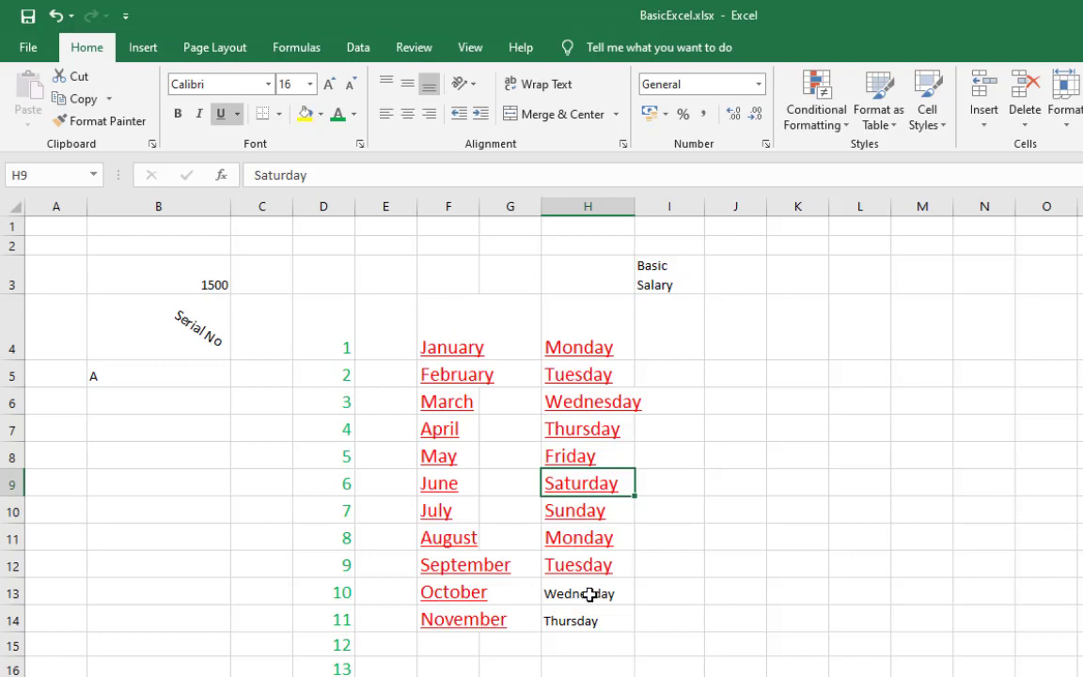
Step: Copy March's formatting from F6 onto B3, B4, I3, B5 and D4:D14 with a locked Format Painter, and switch the painter off
click(440, 406)
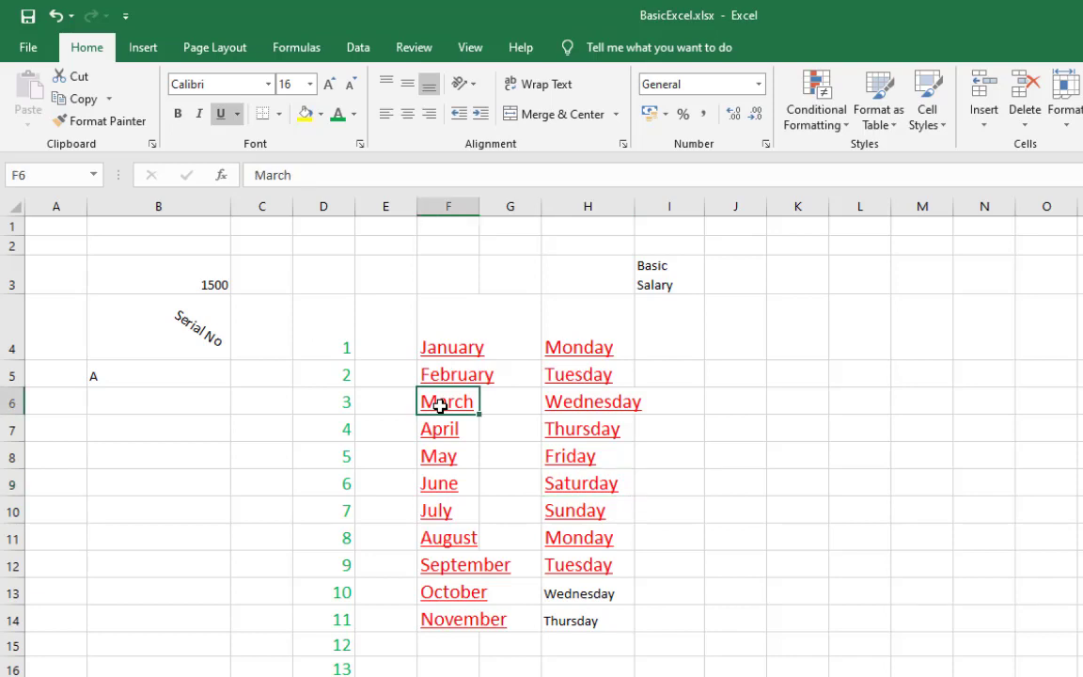
click(102, 124)
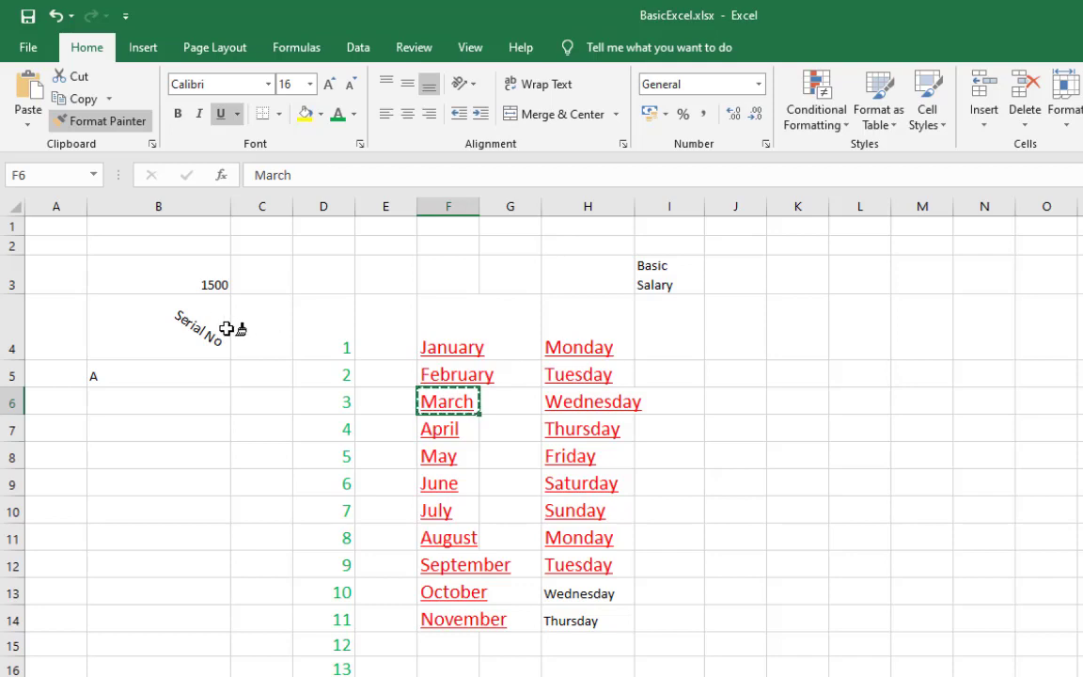
click(145, 273)
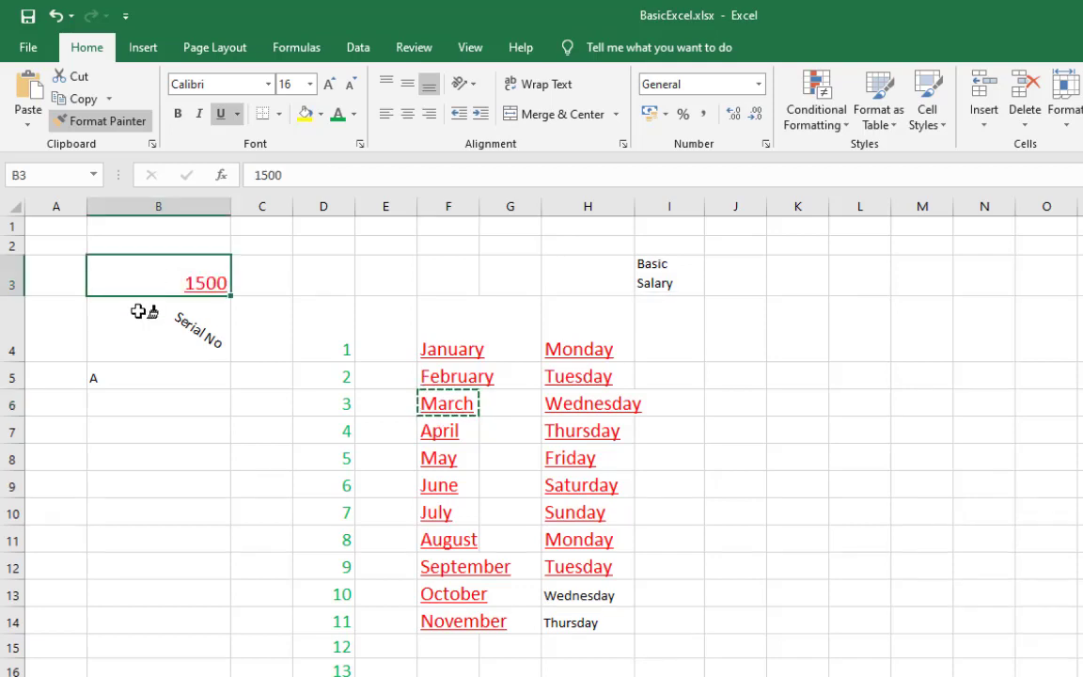
click(140, 331)
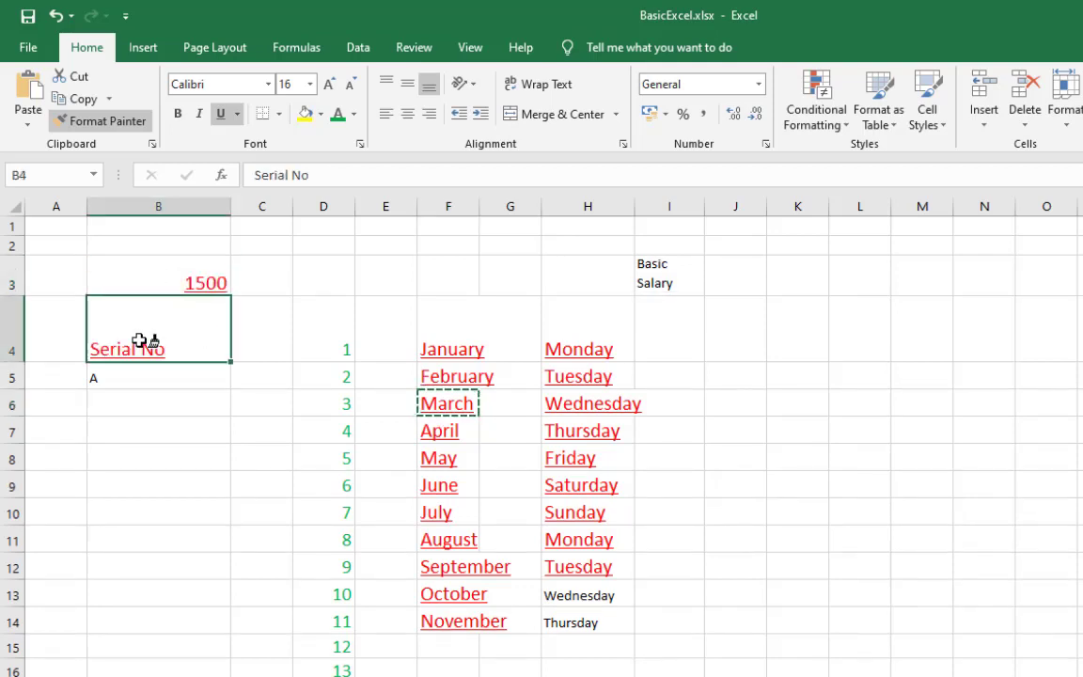
click(659, 278)
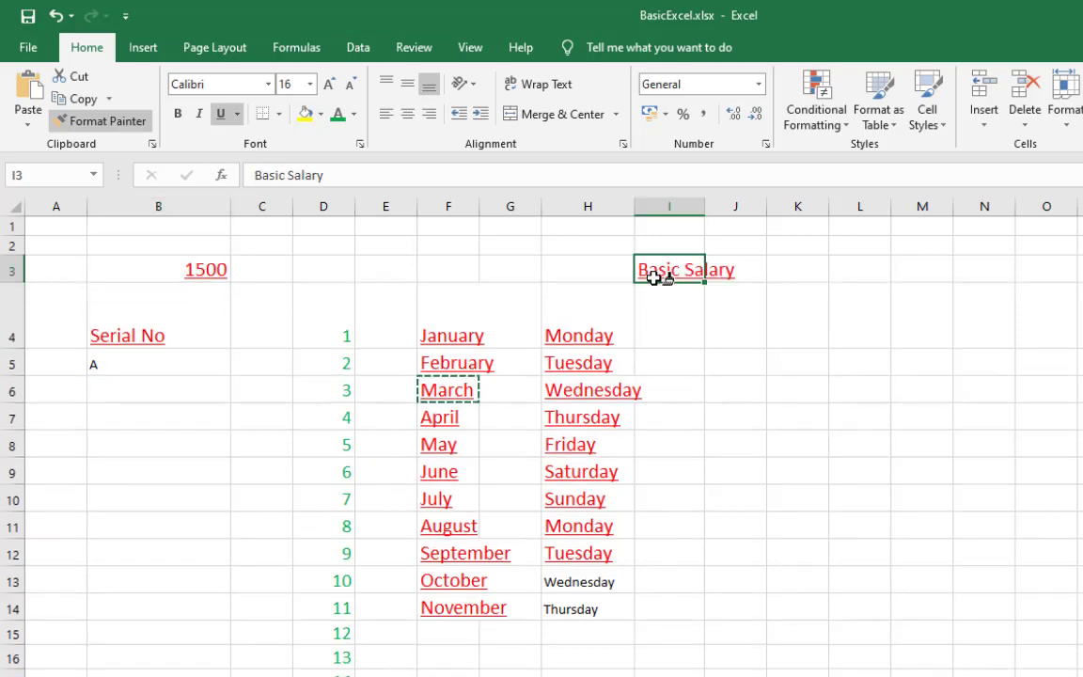
click(224, 364)
drag(343, 338, 342, 620)
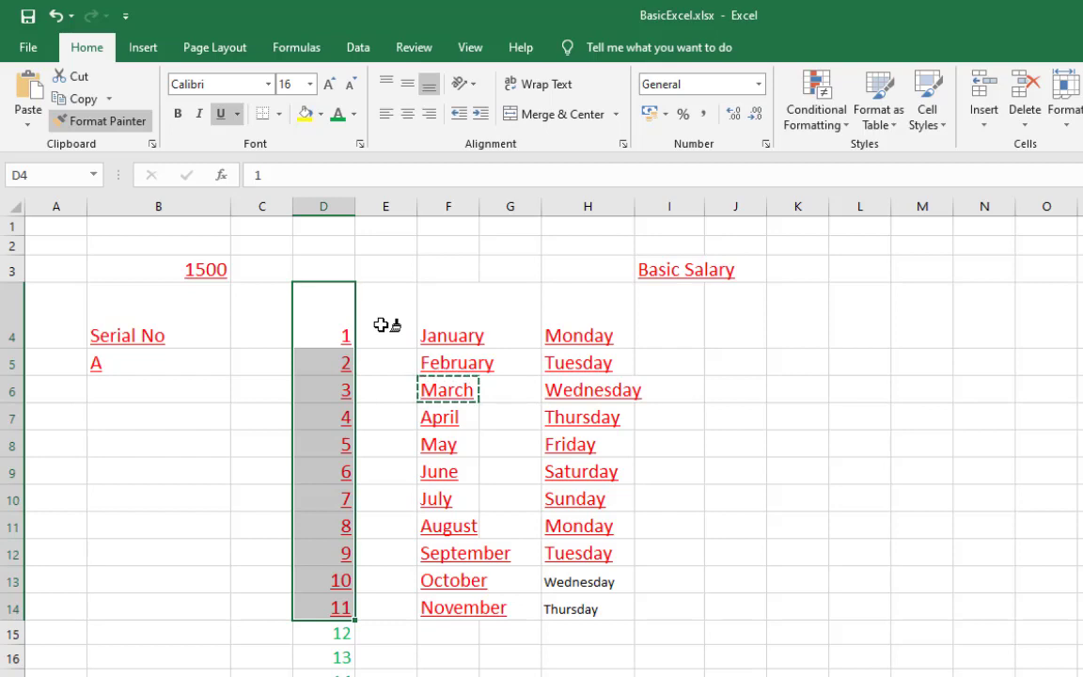
click(126, 119)
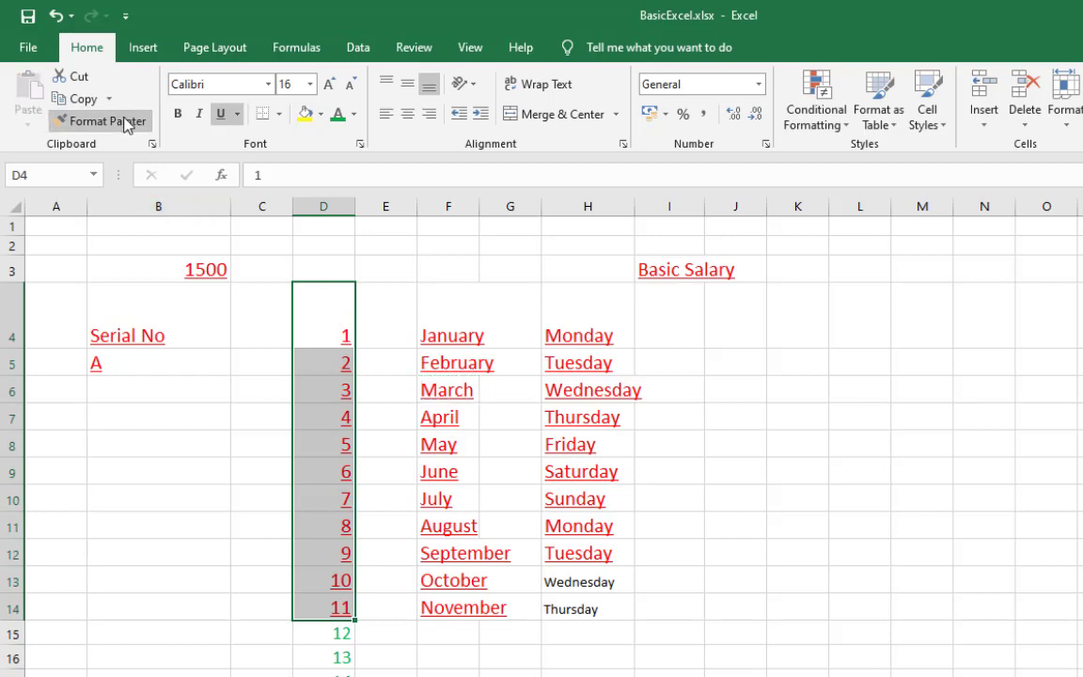
click(242, 473)
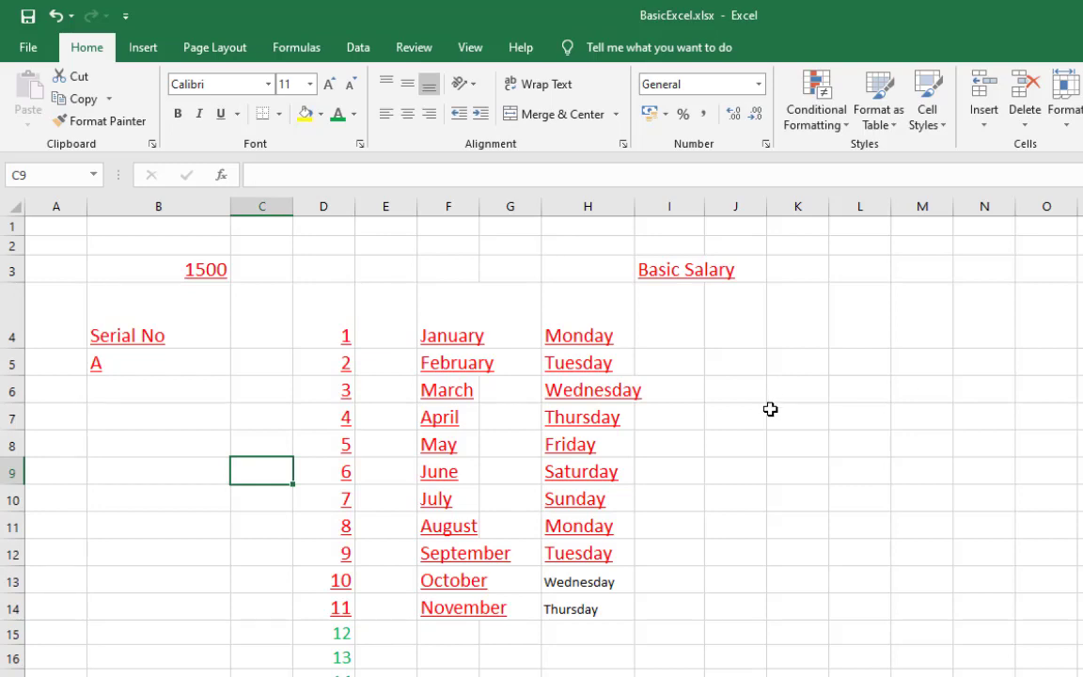
Step: Enter the date 15-November-2020 in K5
click(804, 367)
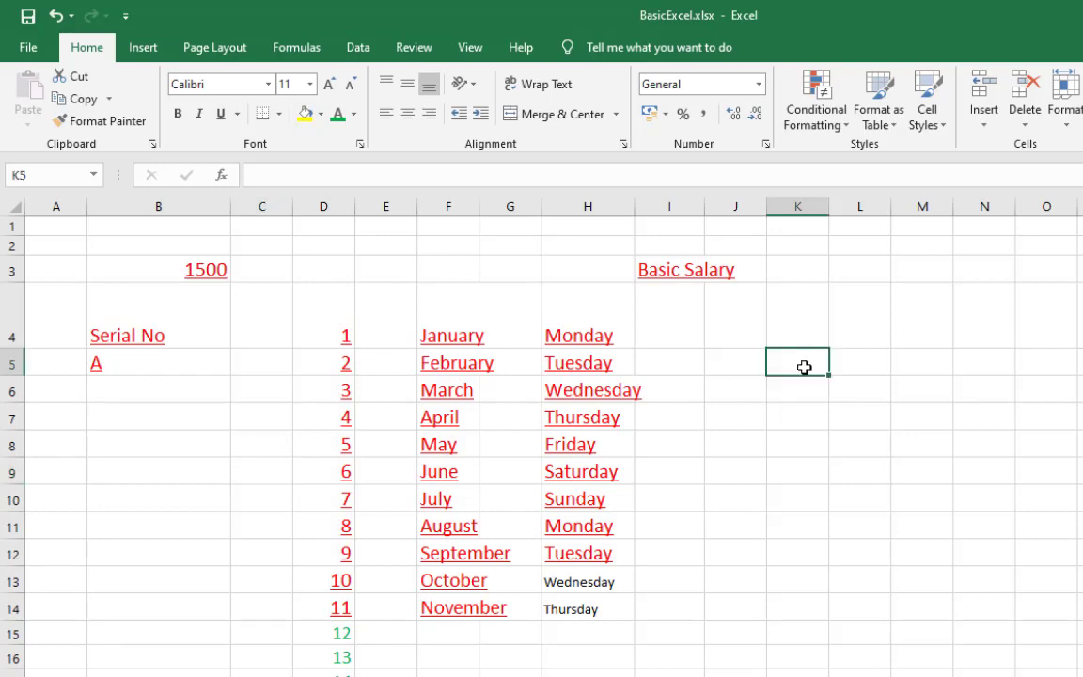
text(15-November-2020)
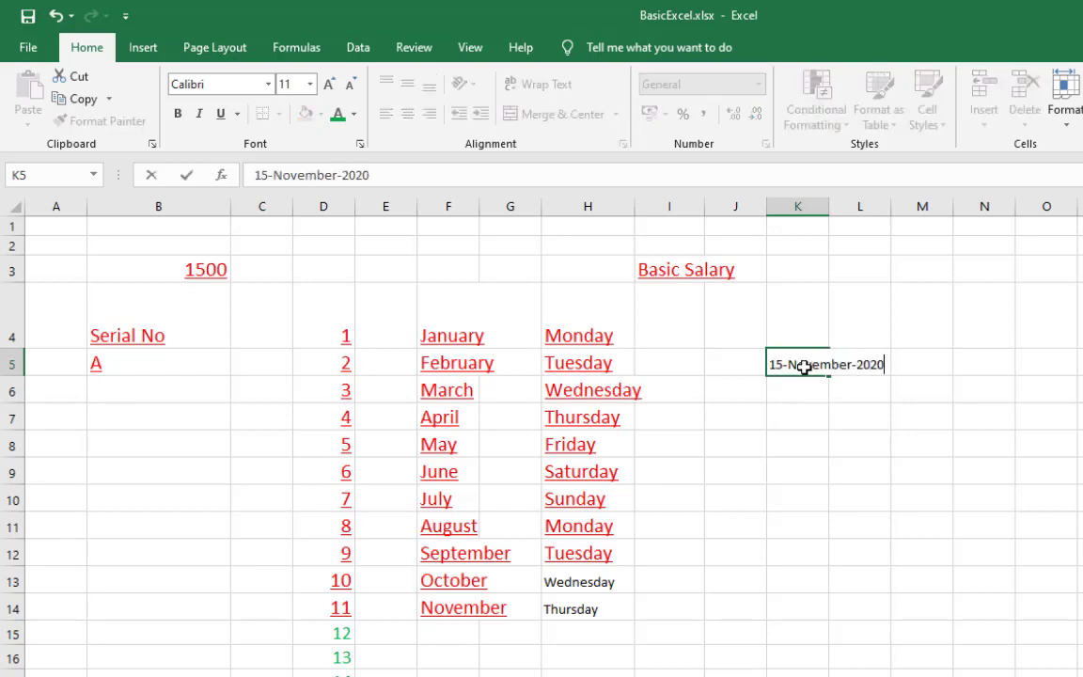
key(Return)
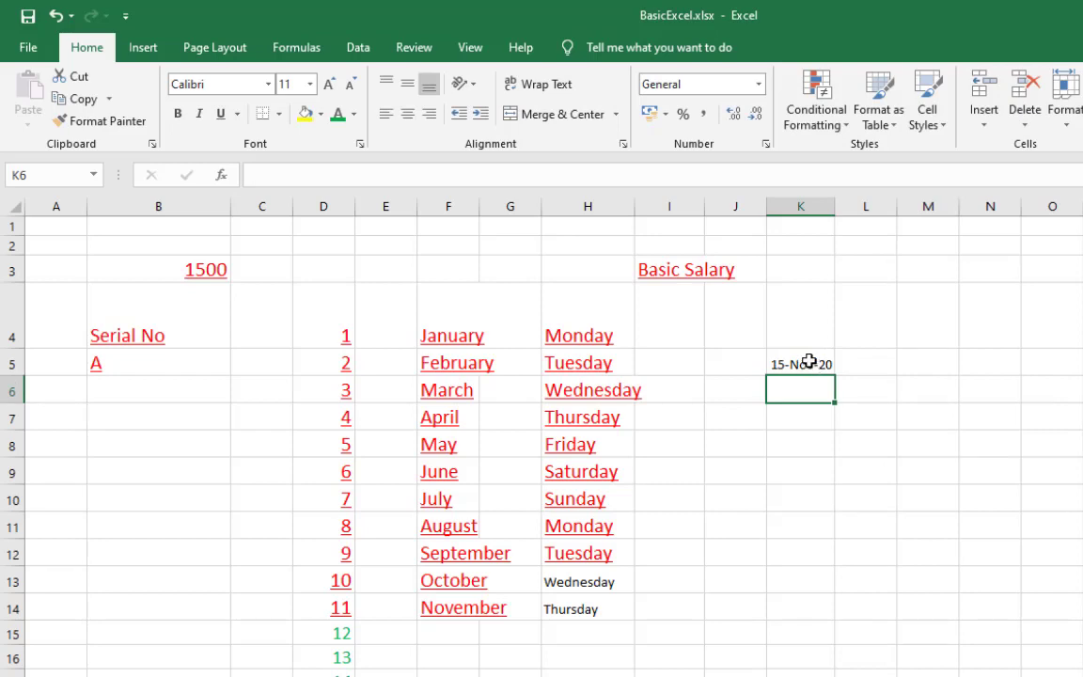
Step: Set K5's number format category to Date, keeping the English (India) locale
click(807, 362)
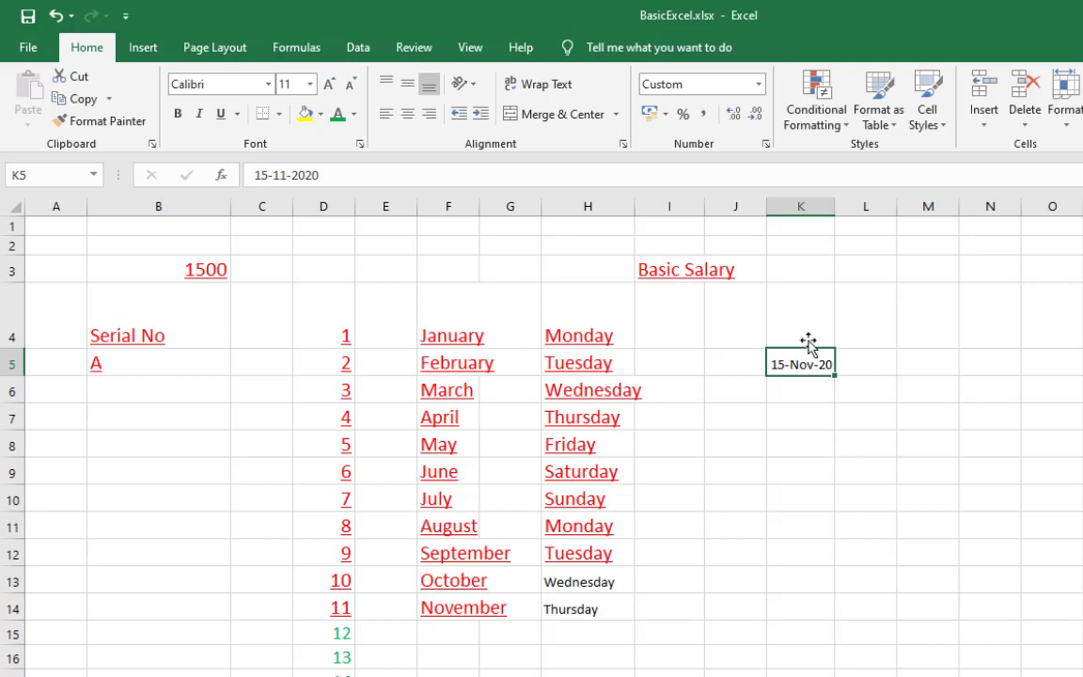
click(767, 149)
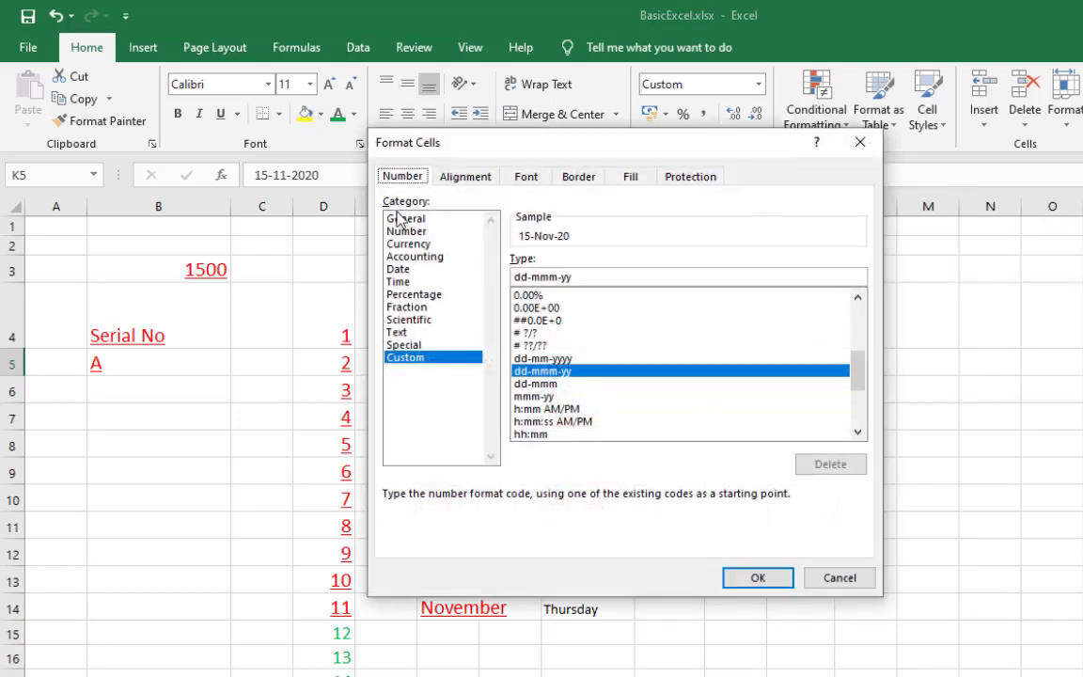
click(415, 271)
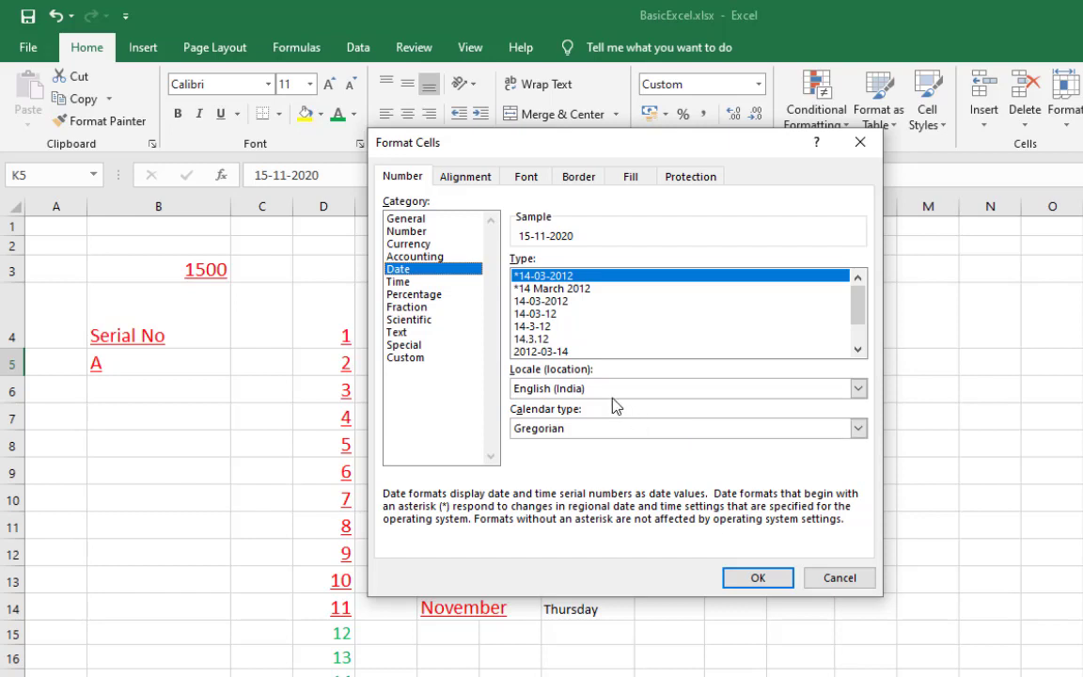
click(859, 389)
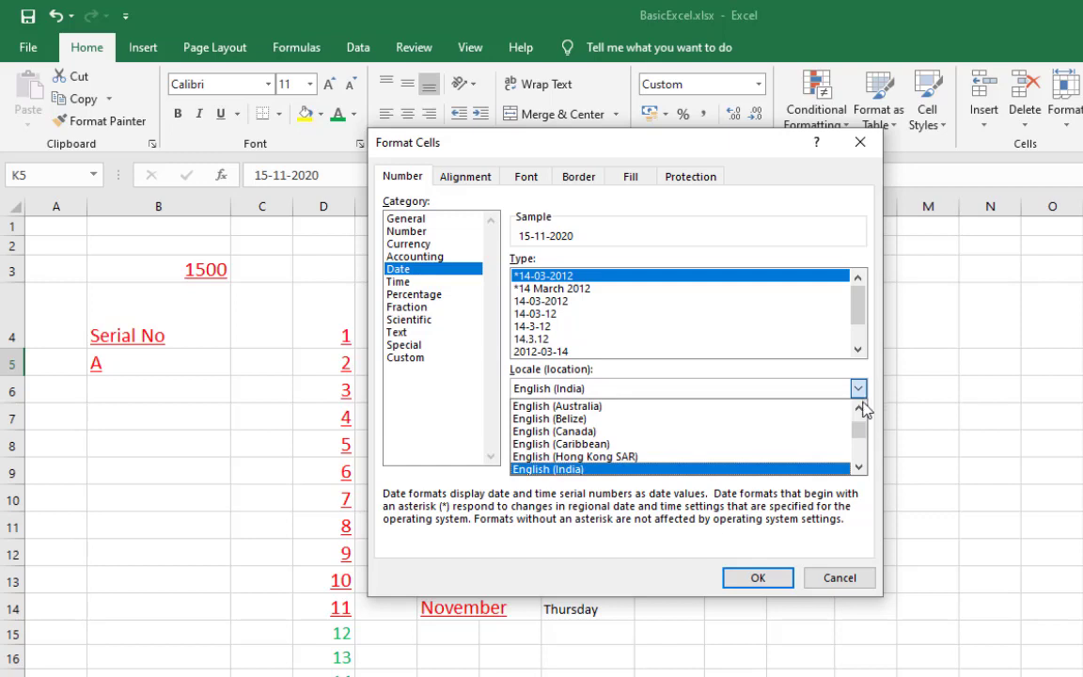
click(824, 471)
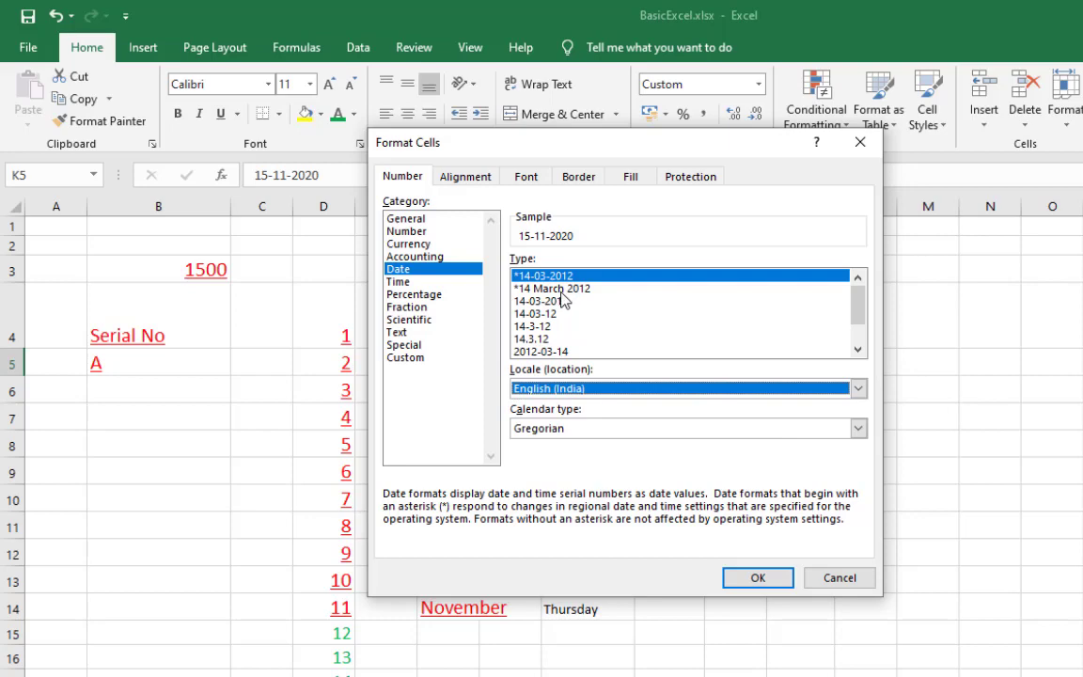
Step: Try several date types for K5 and apply the *14 March 2012 type
click(541, 287)
click(560, 314)
click(602, 338)
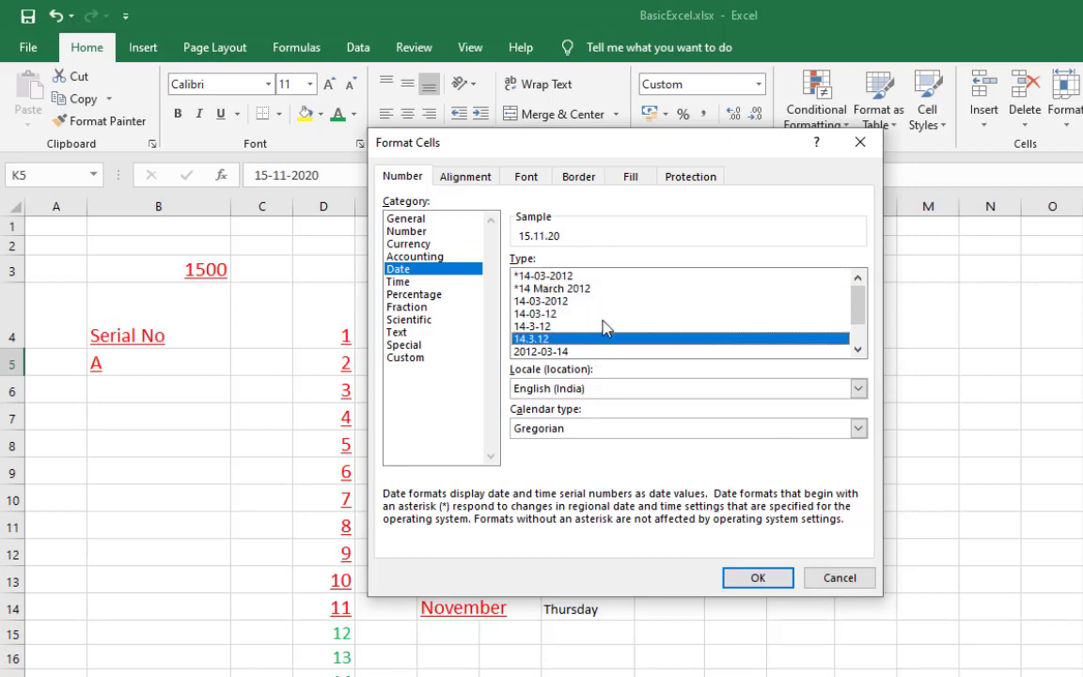
click(602, 314)
drag(602, 151, 360, 238)
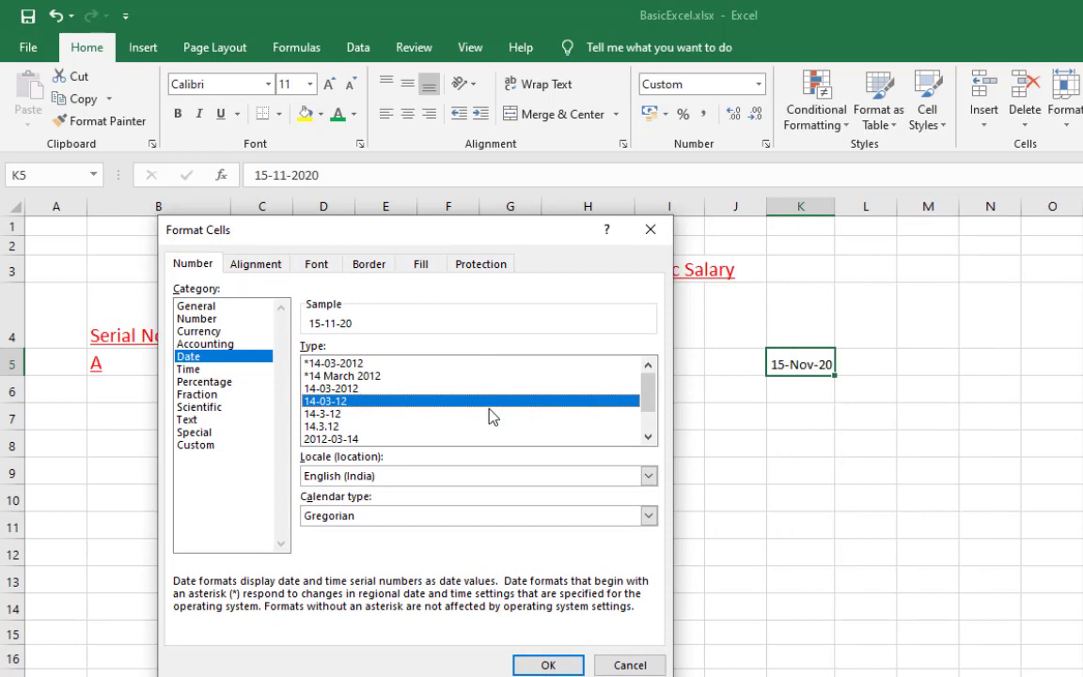
click(337, 376)
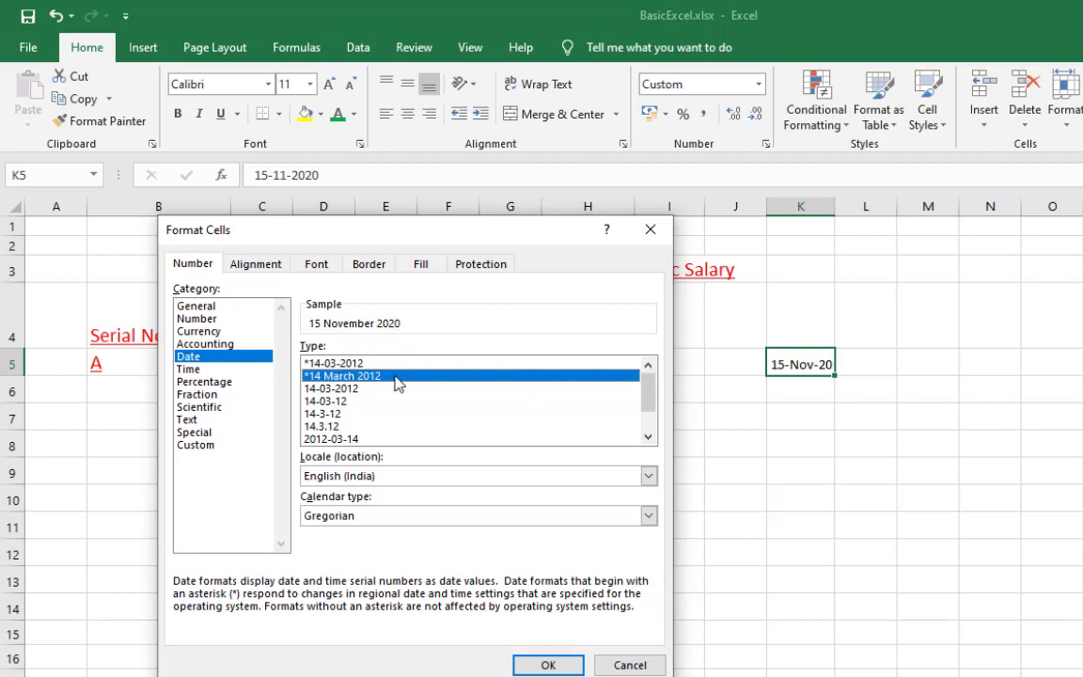
click(548, 665)
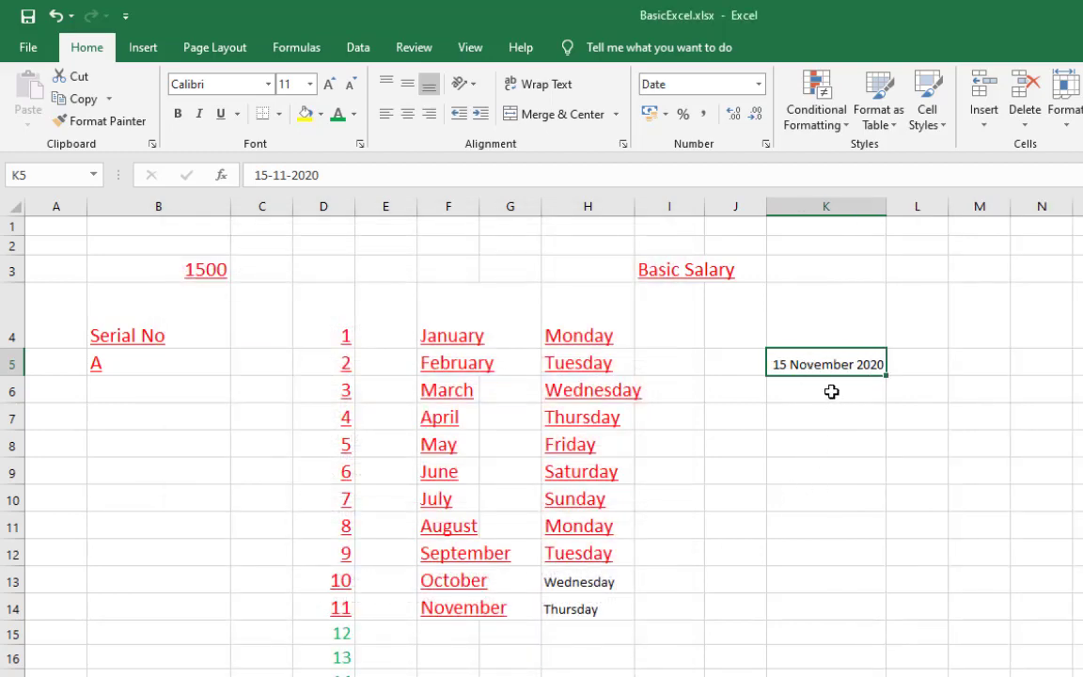
Step: Enter the amount 15000 in K8
click(821, 492)
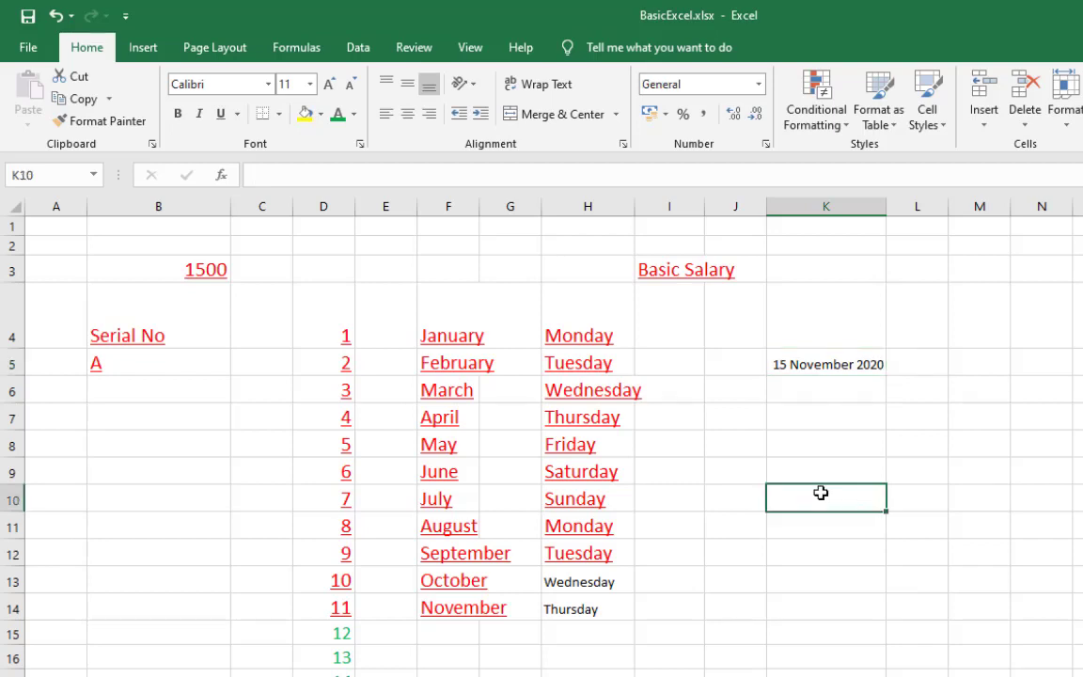
click(796, 440)
text(15000)
key(Return)
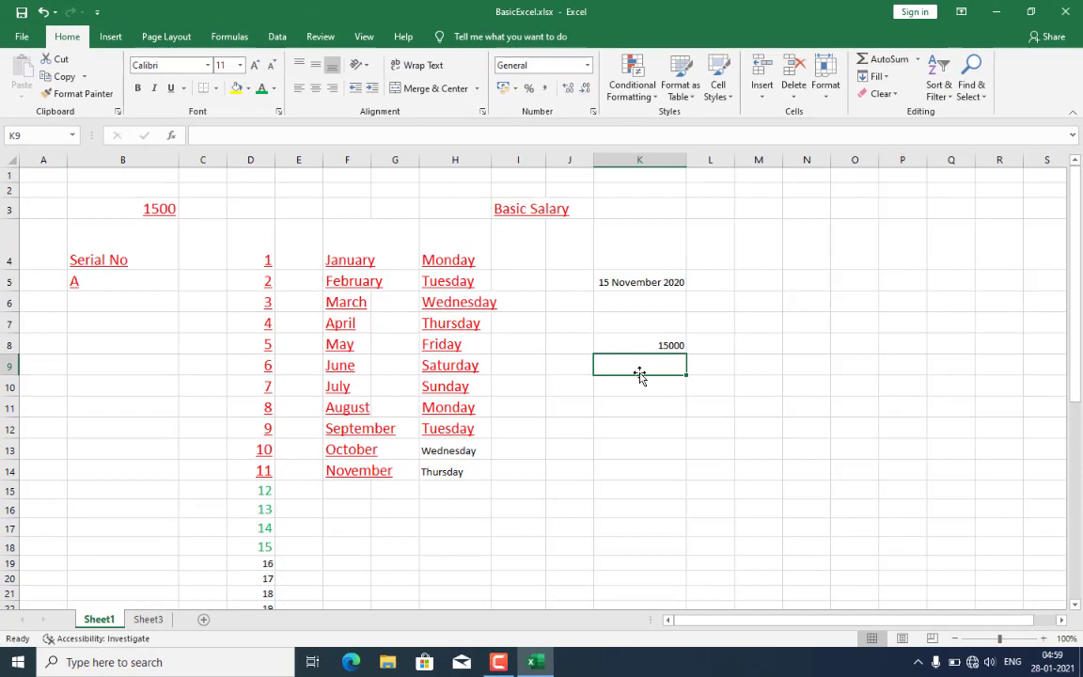
Step: Format K8 as Currency with the ₹ English (India) symbol and two decimal places
click(662, 345)
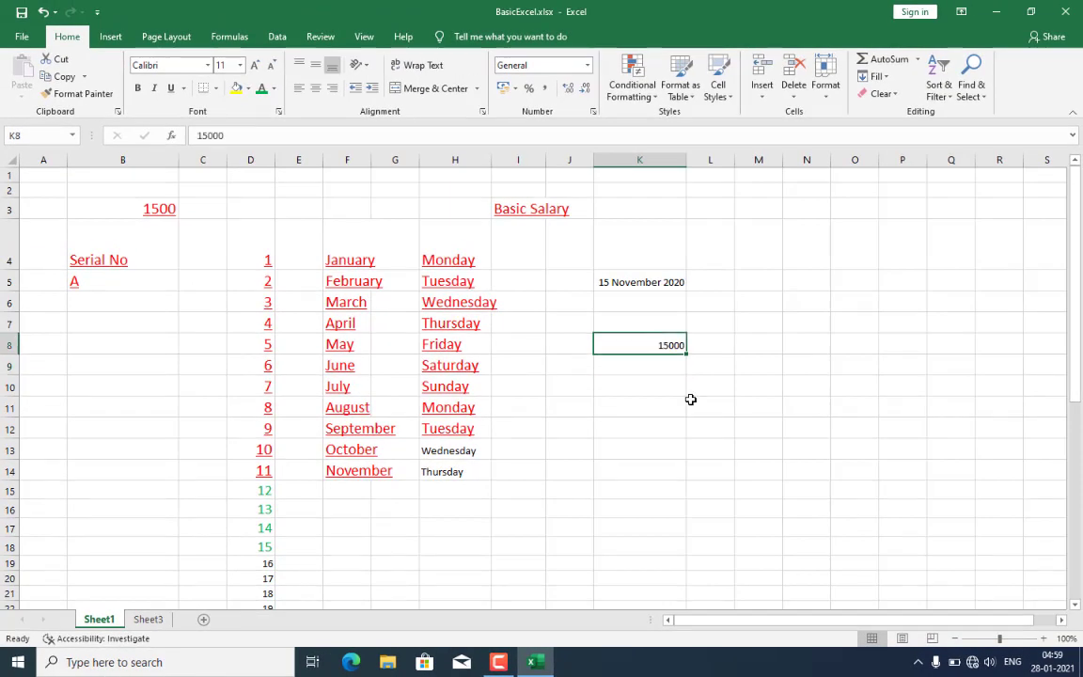
click(594, 112)
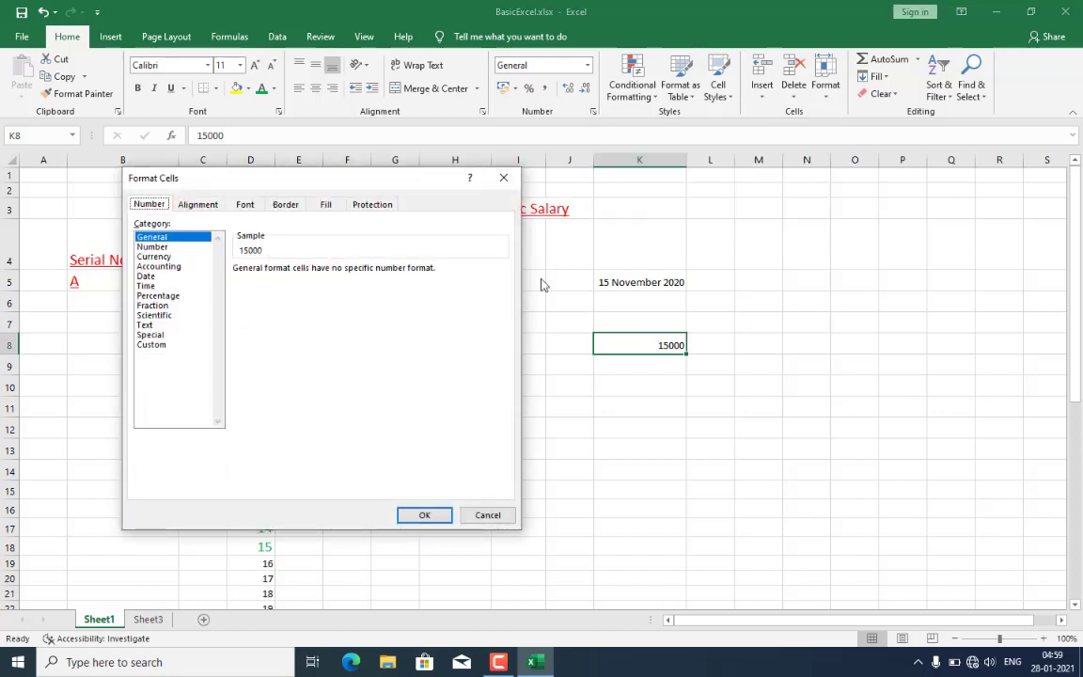
drag(199, 178, 217, 99)
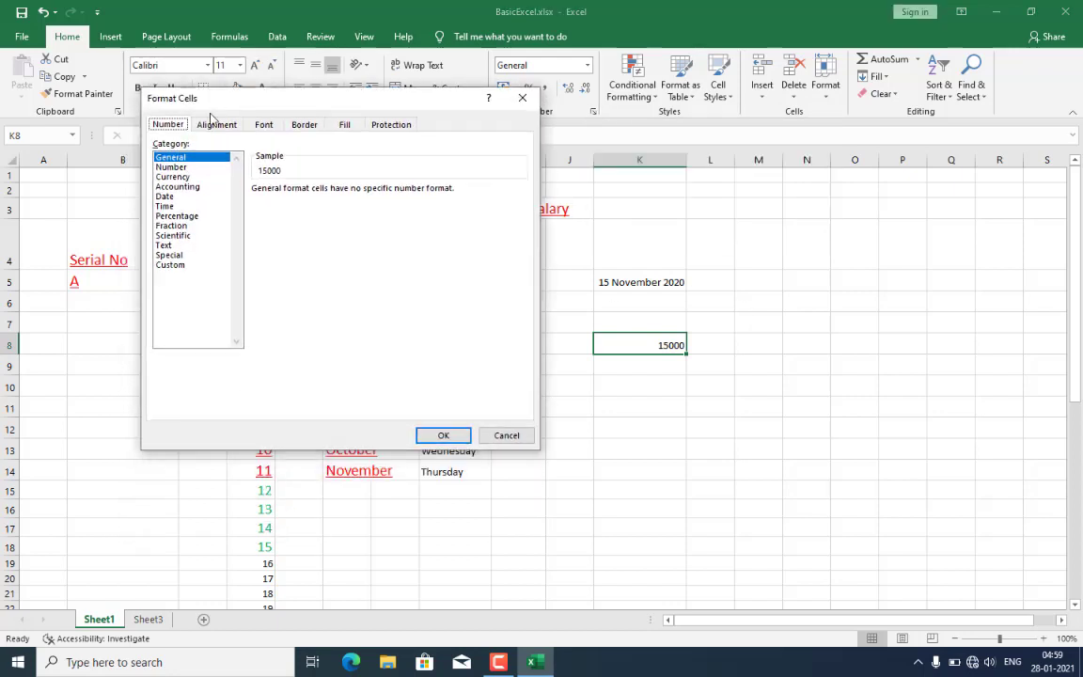
click(174, 177)
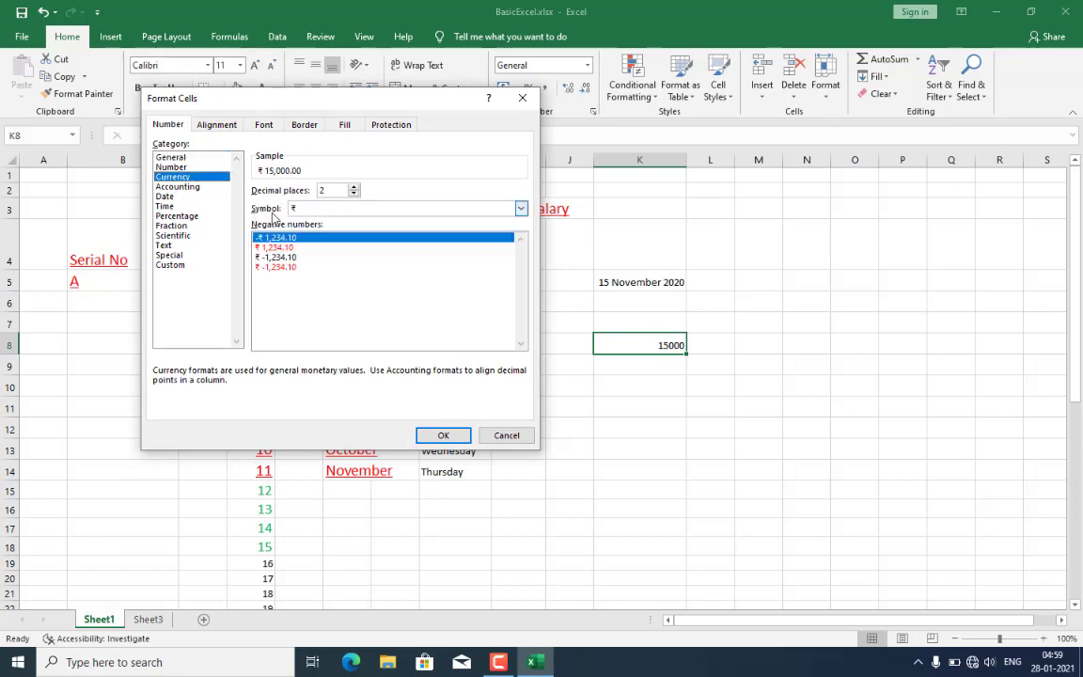
click(522, 209)
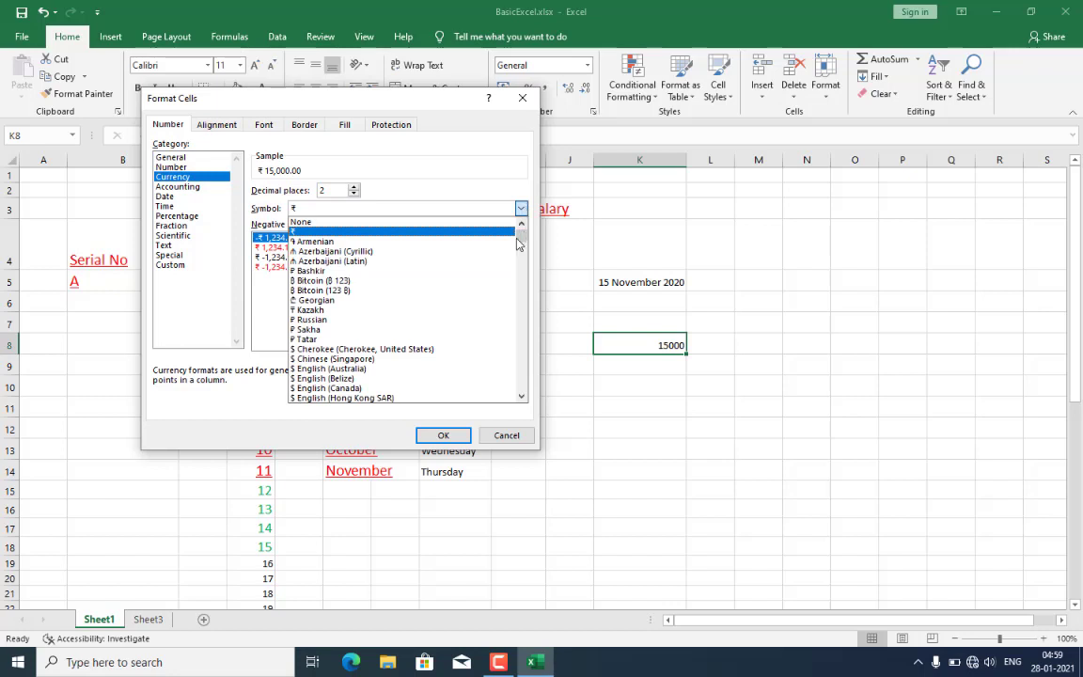
click(523, 397)
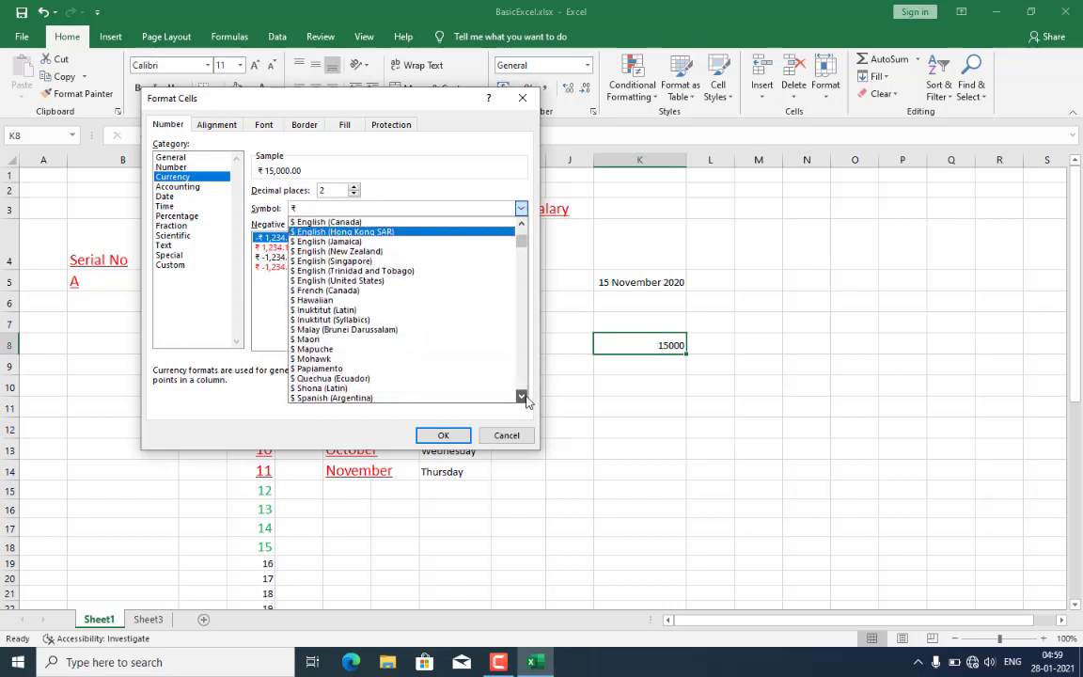
drag(526, 397, 527, 400)
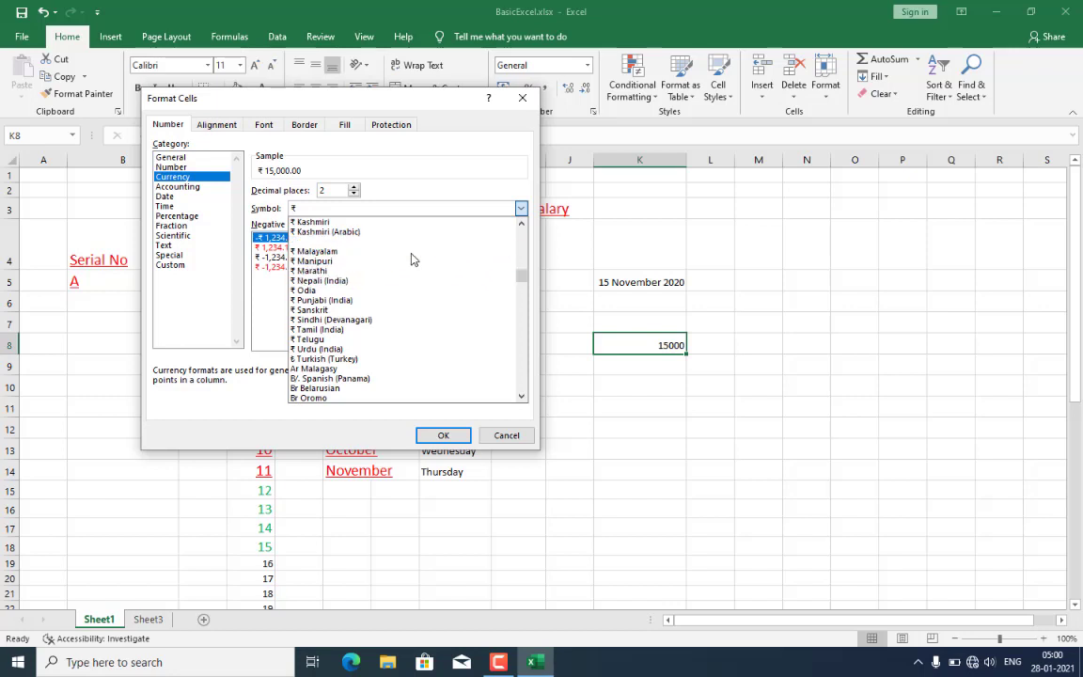
drag(522, 227, 522, 230)
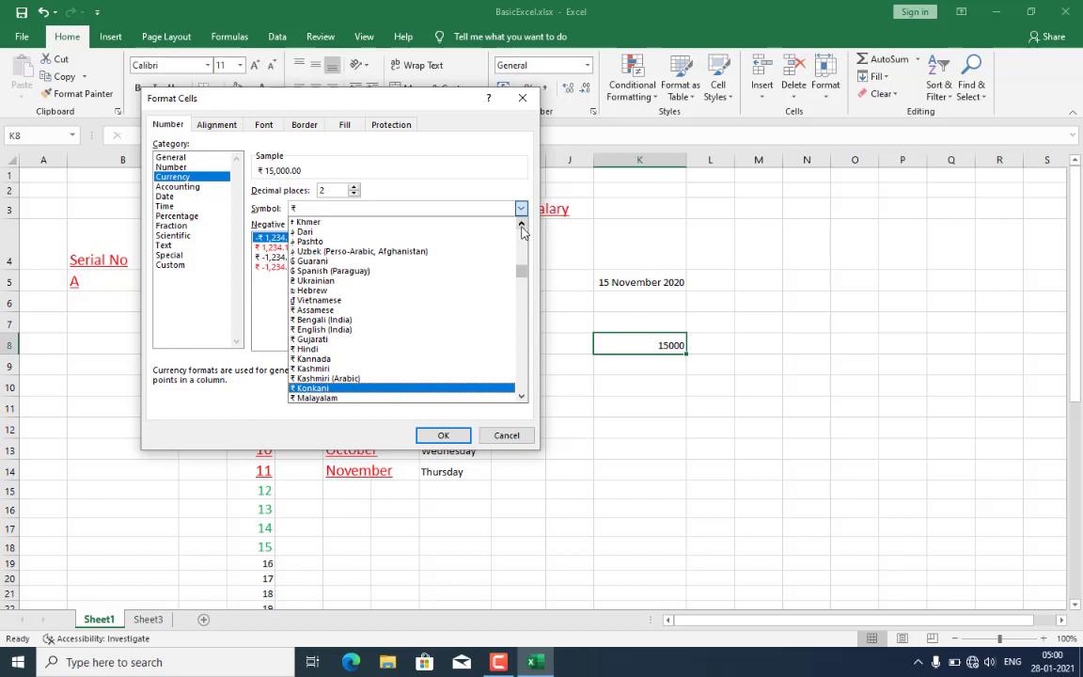
click(366, 334)
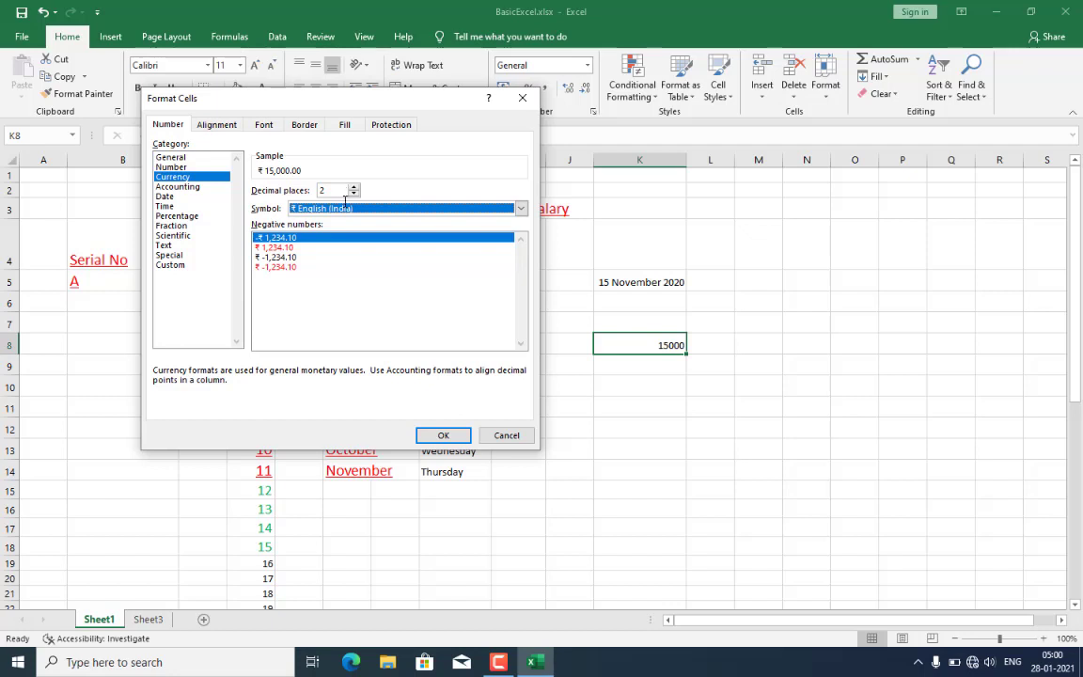
click(442, 435)
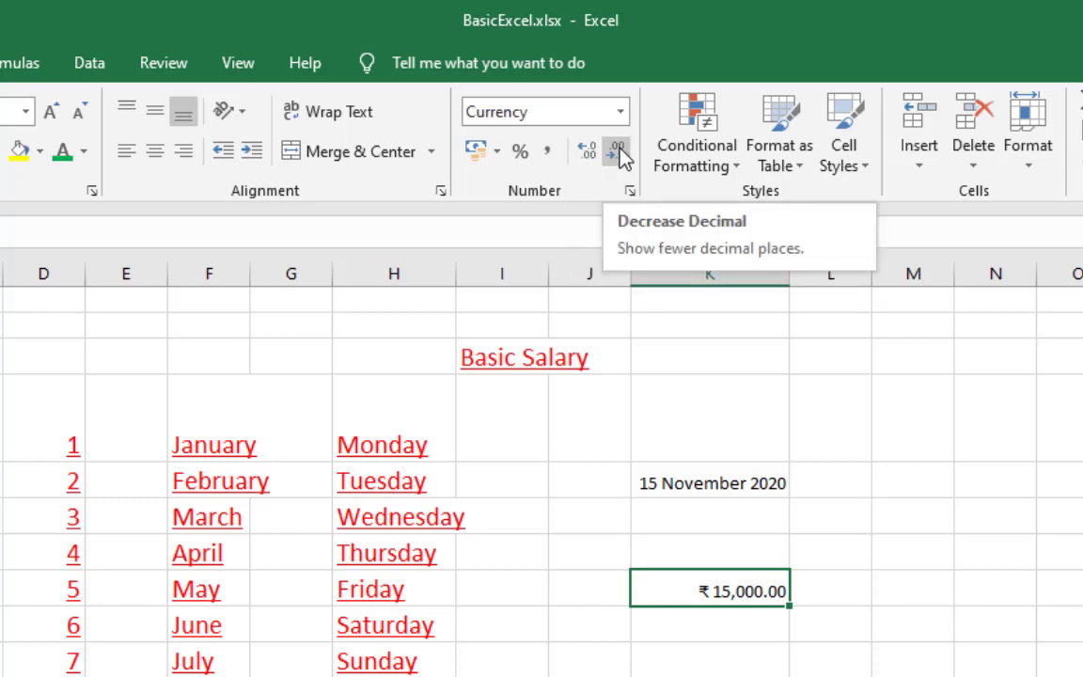
Step: Reduce the currency amount in K8 to zero decimal places
click(618, 153)
click(618, 154)
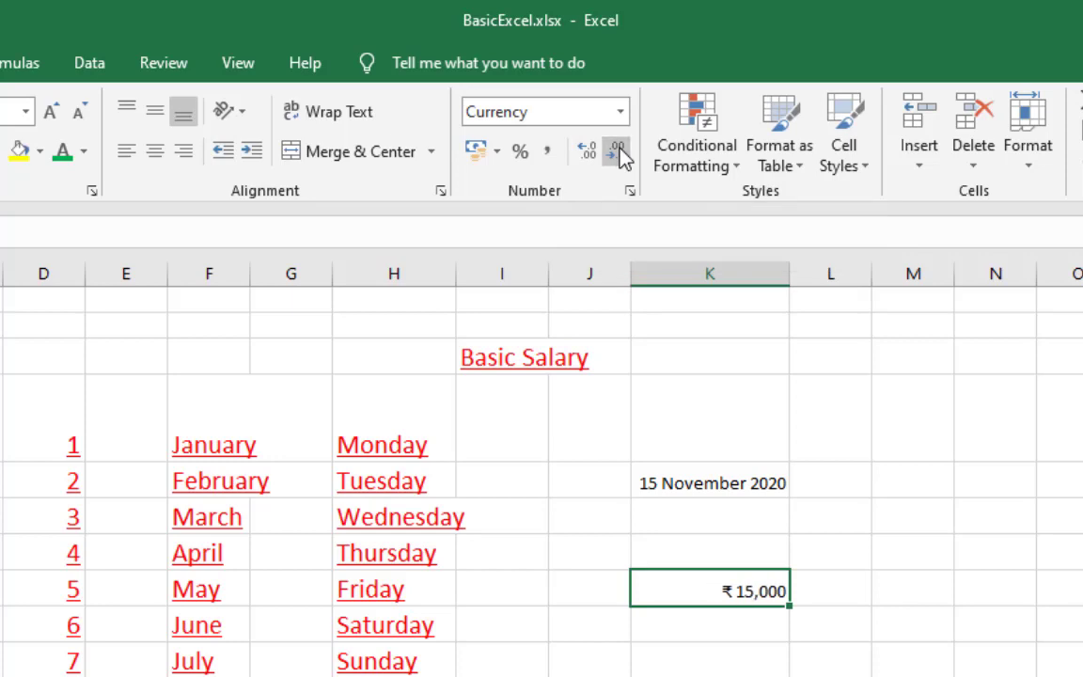
click(817, 634)
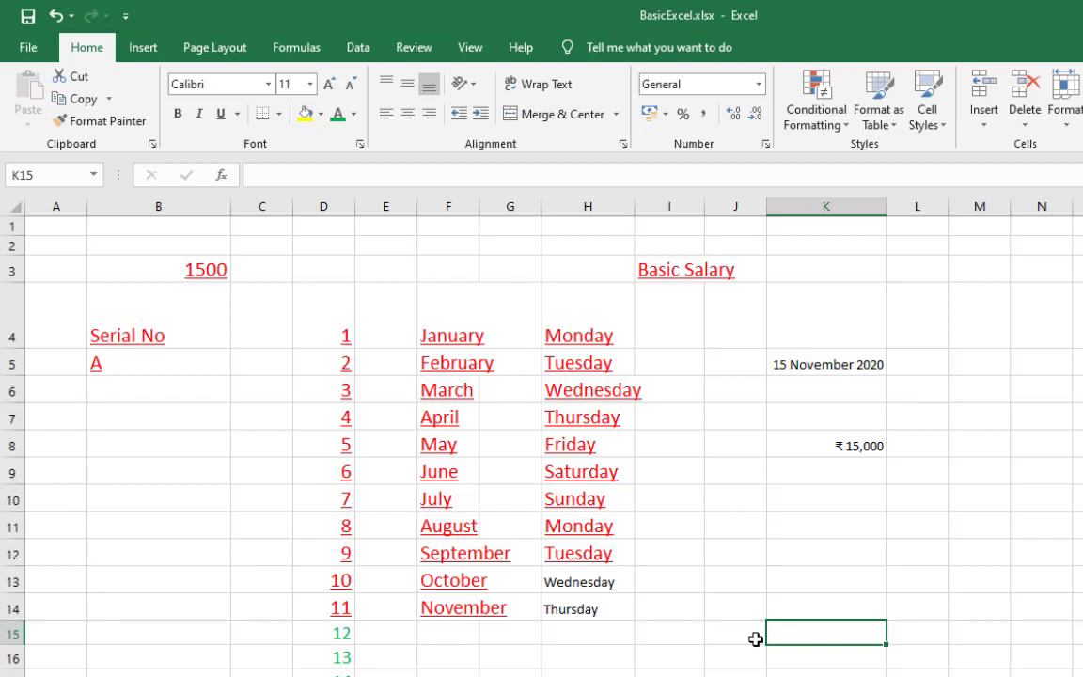
click(184, 320)
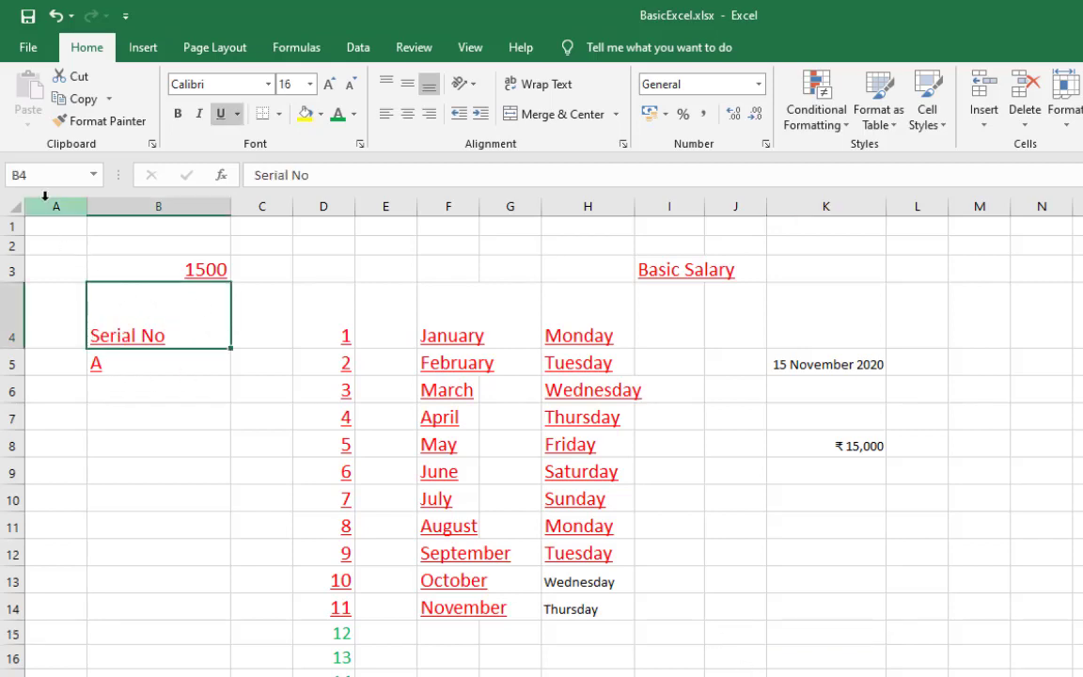
click(212, 421)
click(193, 315)
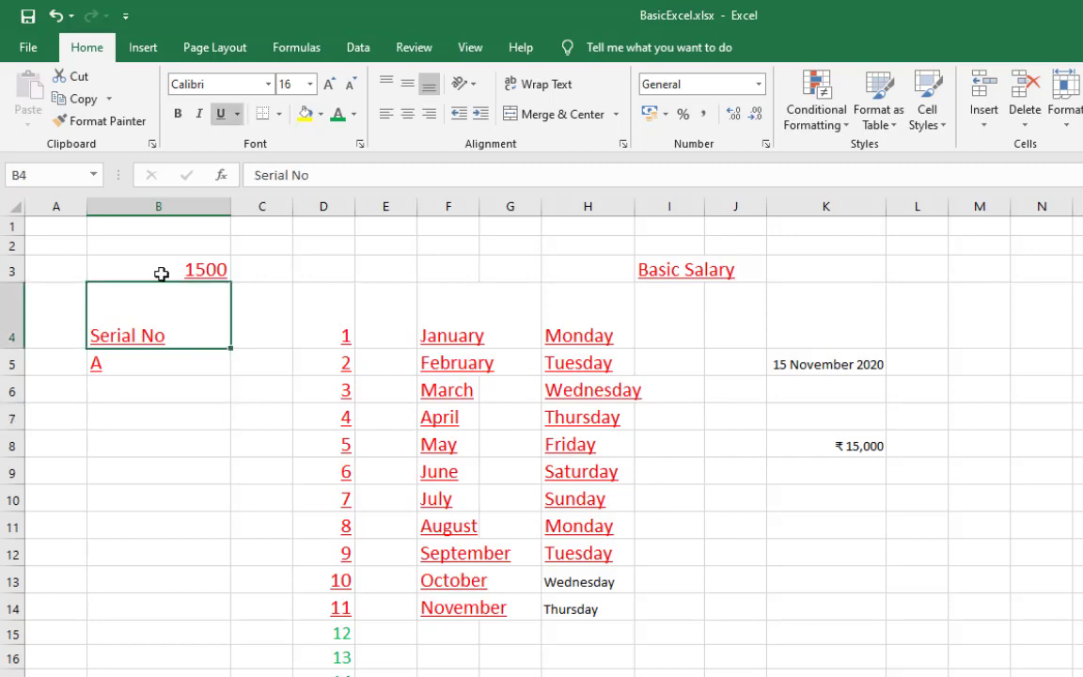
click(212, 424)
click(174, 316)
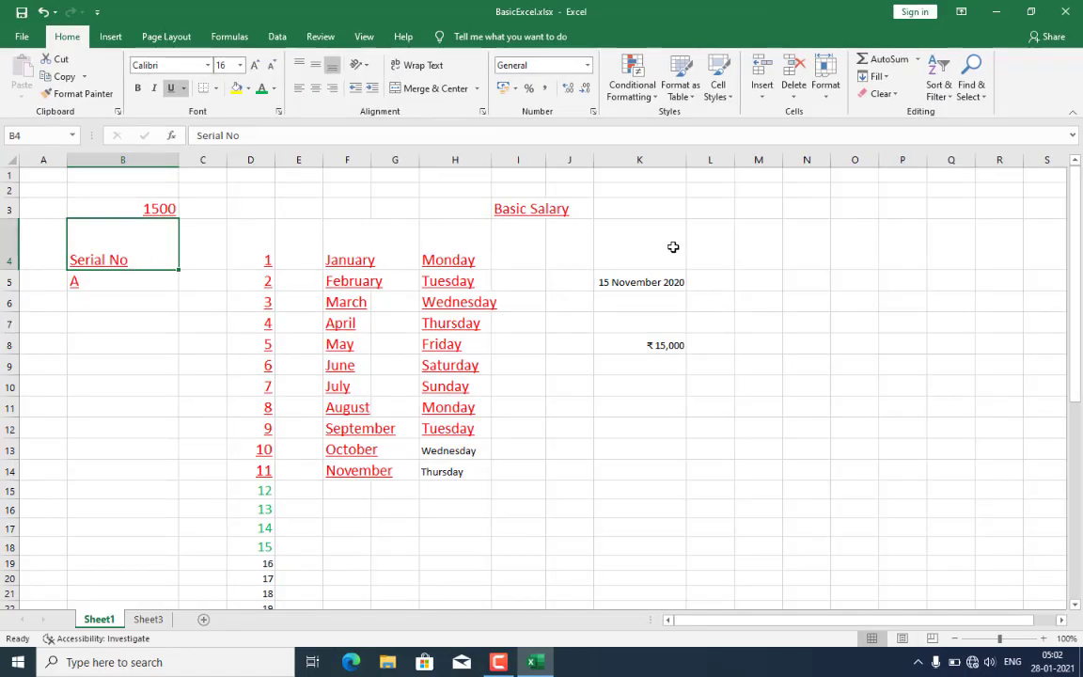
click(710, 246)
click(990, 423)
click(798, 508)
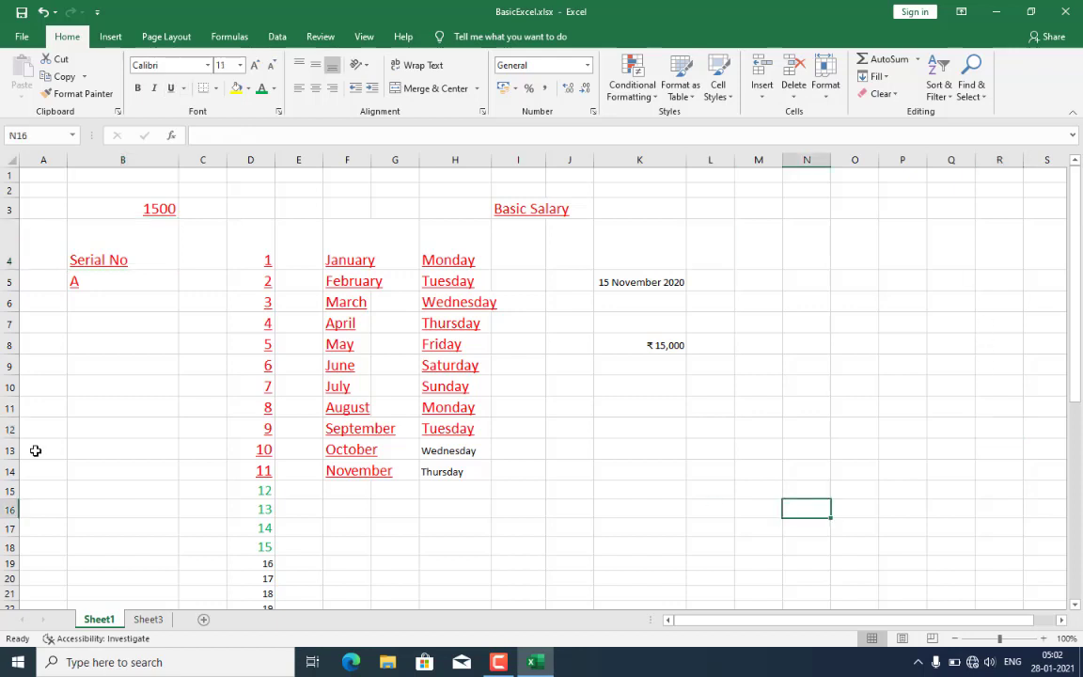
click(259, 490)
click(569, 546)
click(691, 488)
click(598, 367)
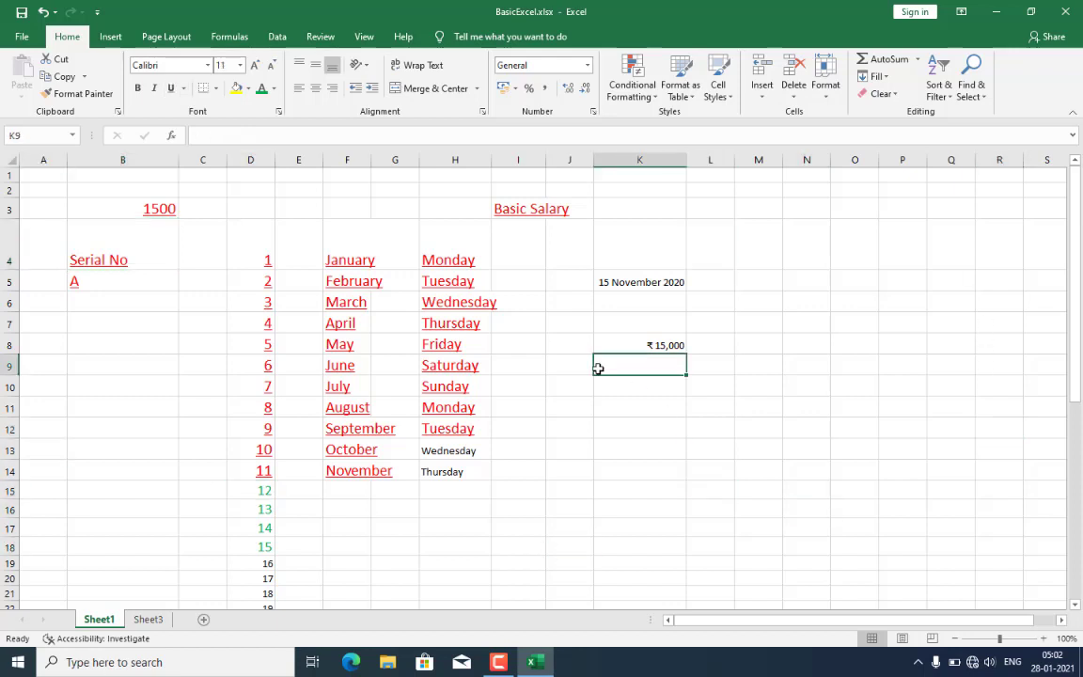
click(560, 487)
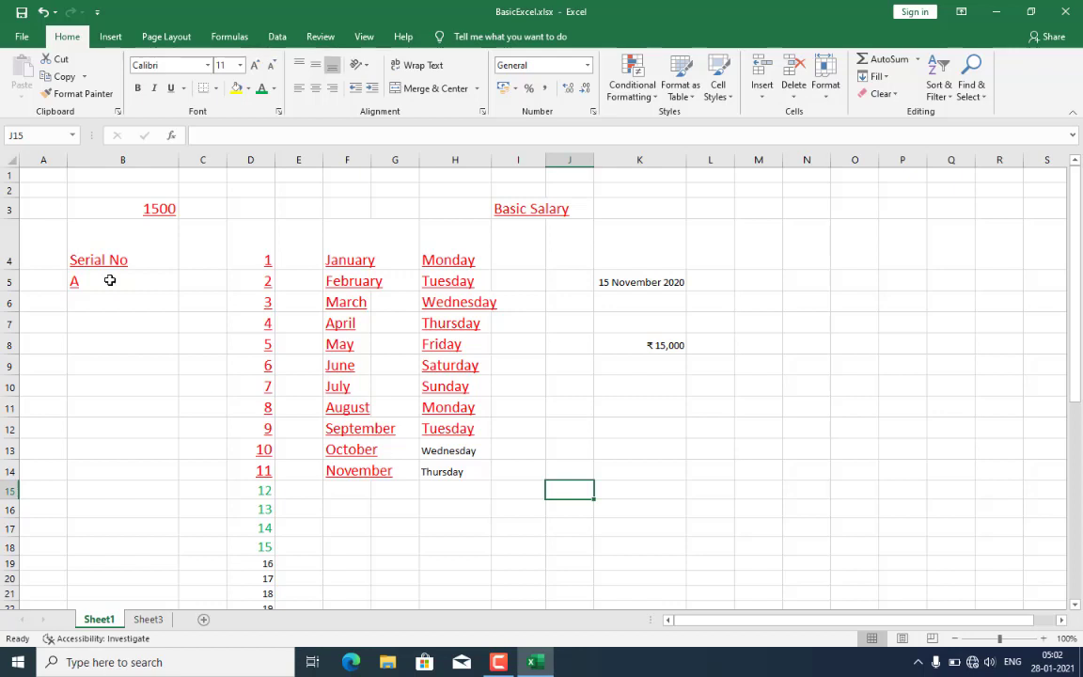
Step: Preview how Sheet1 will print, then return to the worksheet
click(22, 36)
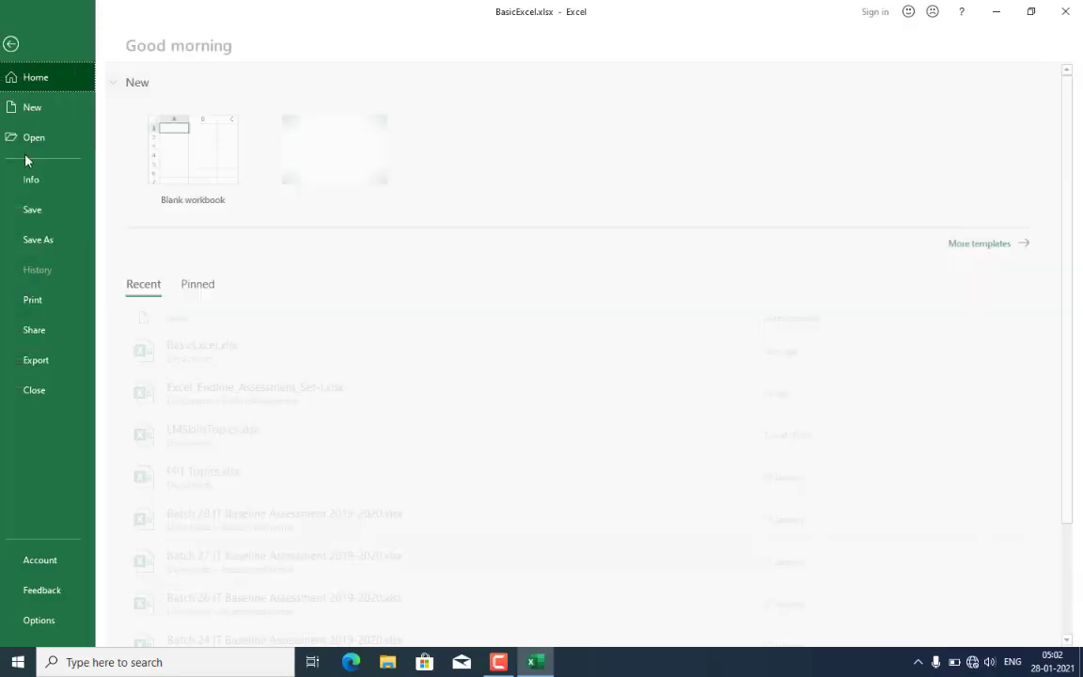
click(61, 300)
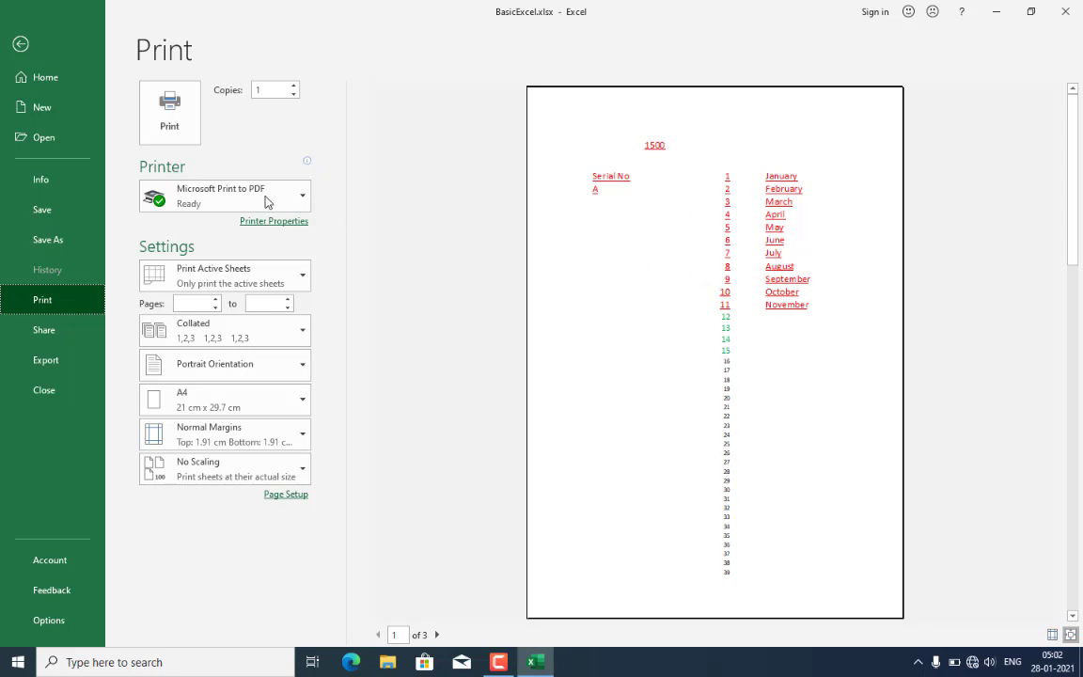
click(20, 47)
click(222, 364)
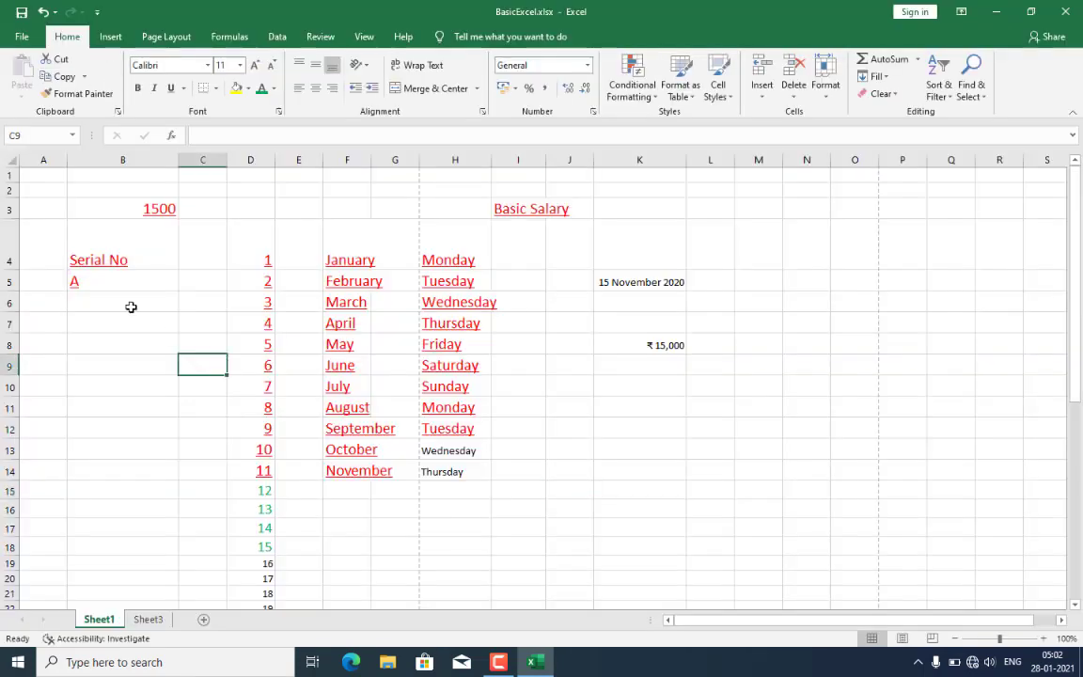
Step: Apply All Borders to the Serial No cell B4
click(150, 249)
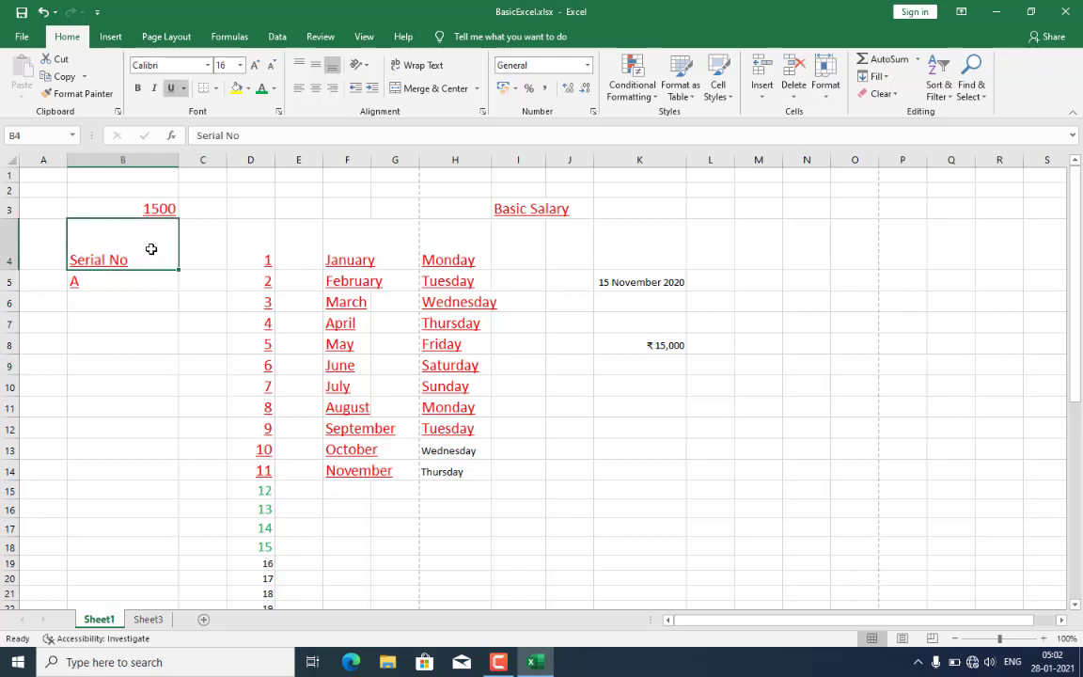
click(214, 90)
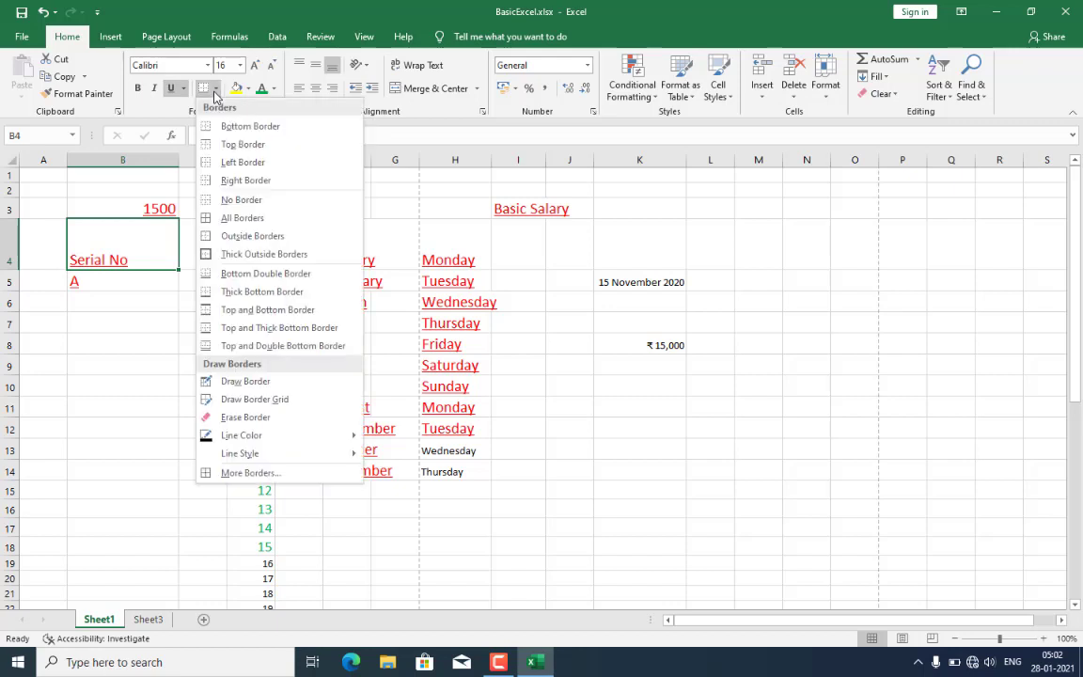
click(297, 221)
click(85, 362)
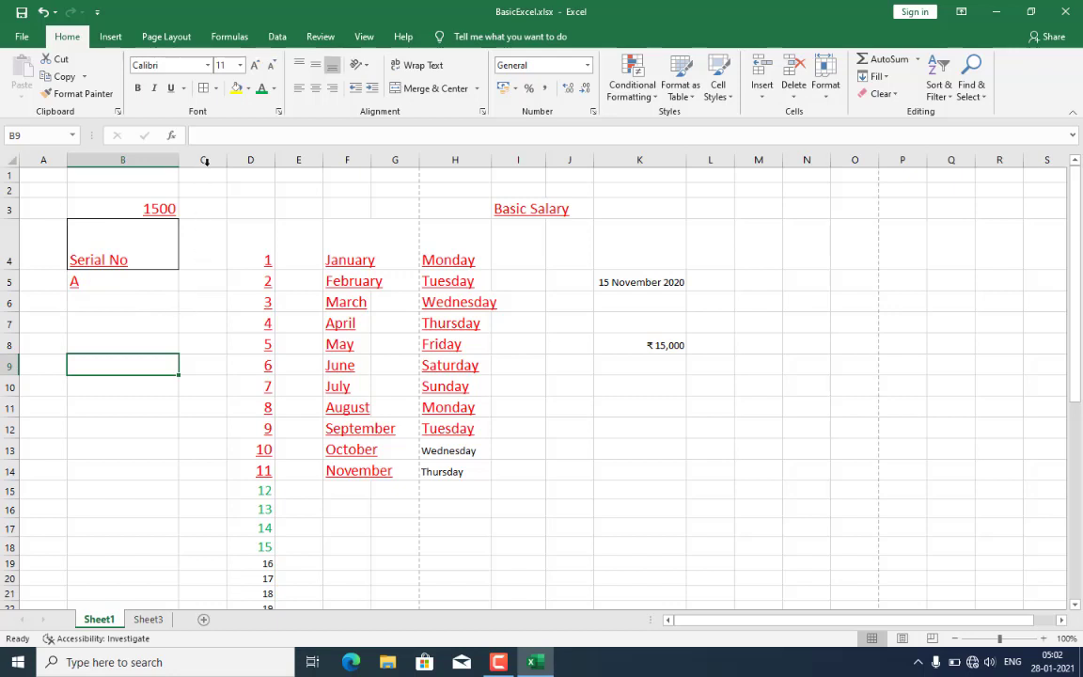
Step: Add thin automatic-colour top and bottom borders to cell B9 through the Format Cells border settings
click(216, 88)
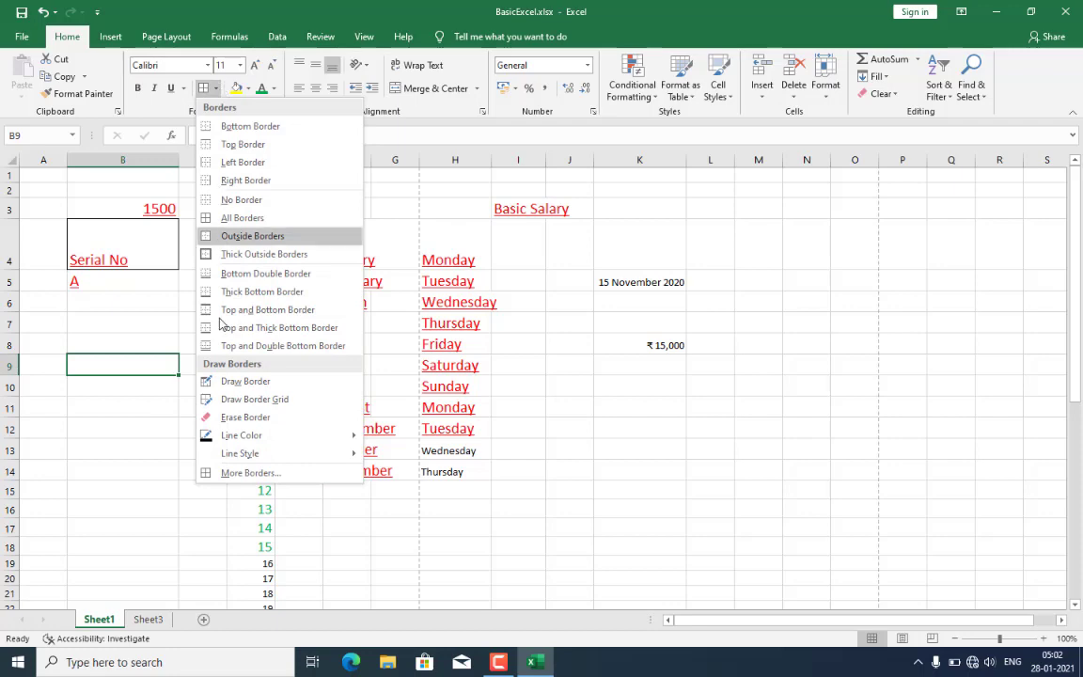
click(249, 473)
drag(287, 92, 325, 98)
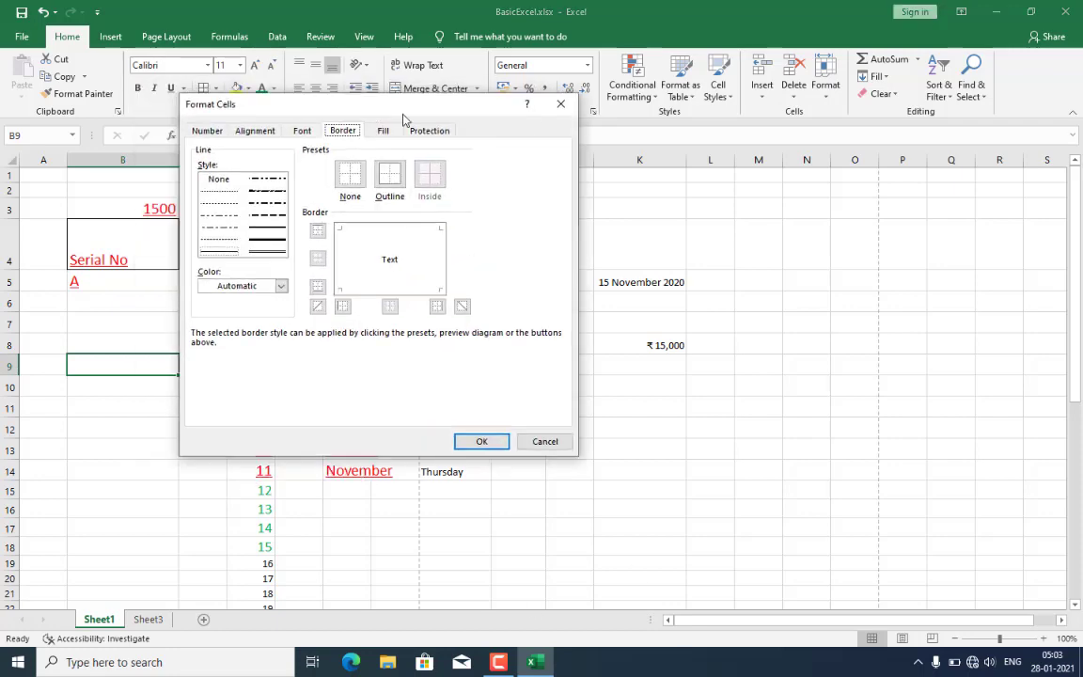
drag(404, 119, 574, 148)
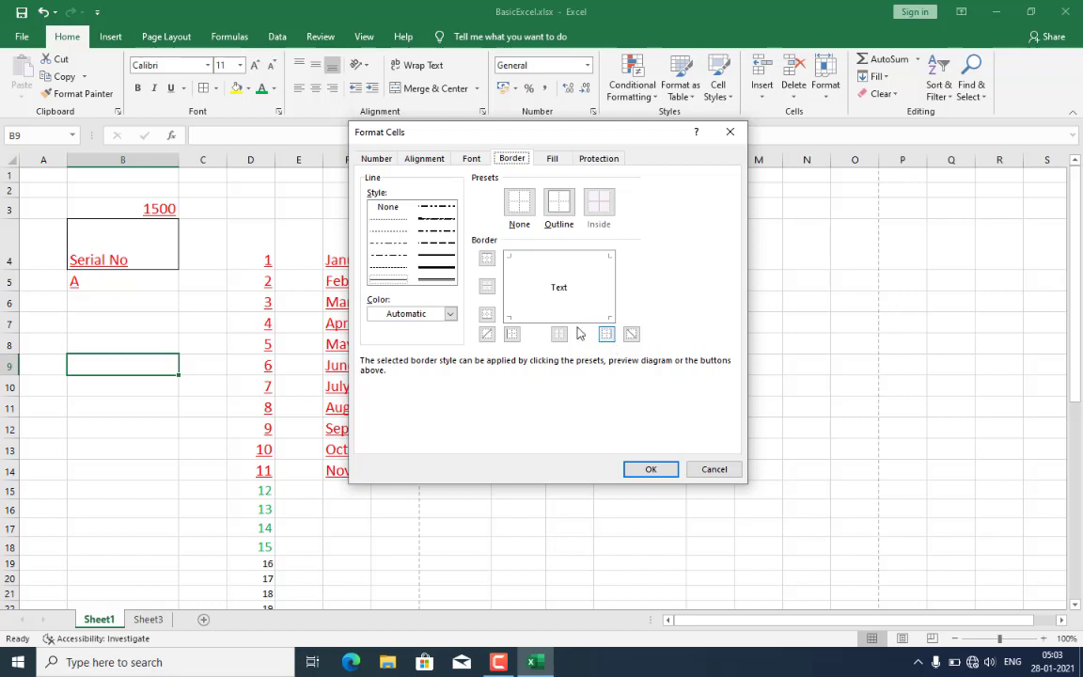
click(487, 259)
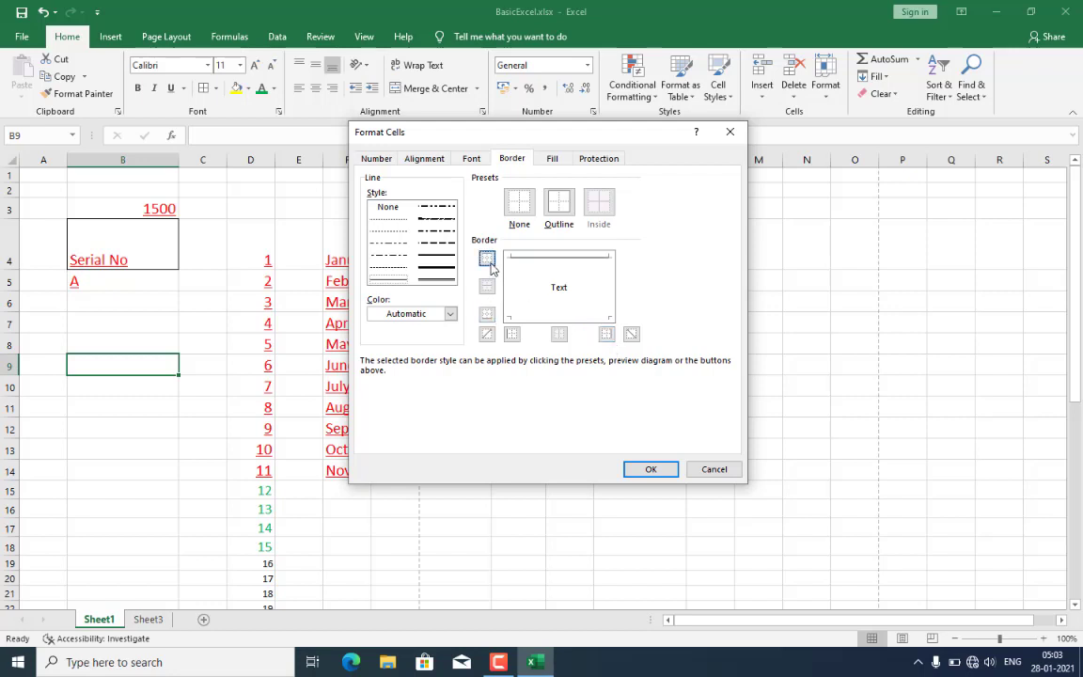
click(487, 262)
click(489, 264)
click(487, 314)
click(651, 470)
click(212, 448)
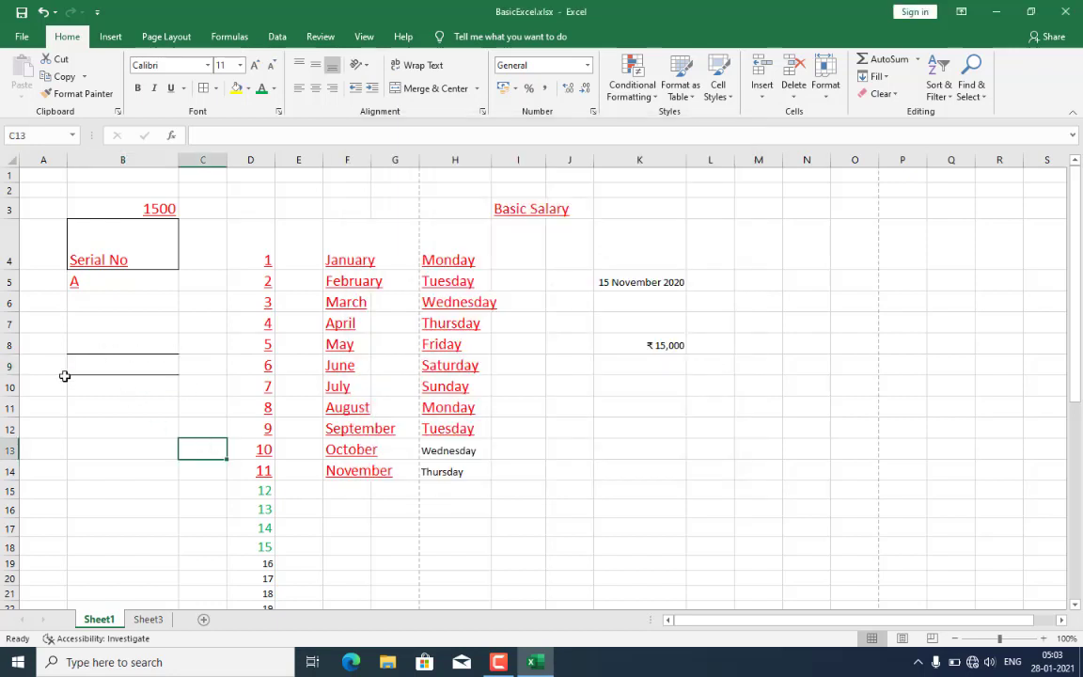
Step: Change the top and bottom borders of B9 to a thick solid green line
click(85, 364)
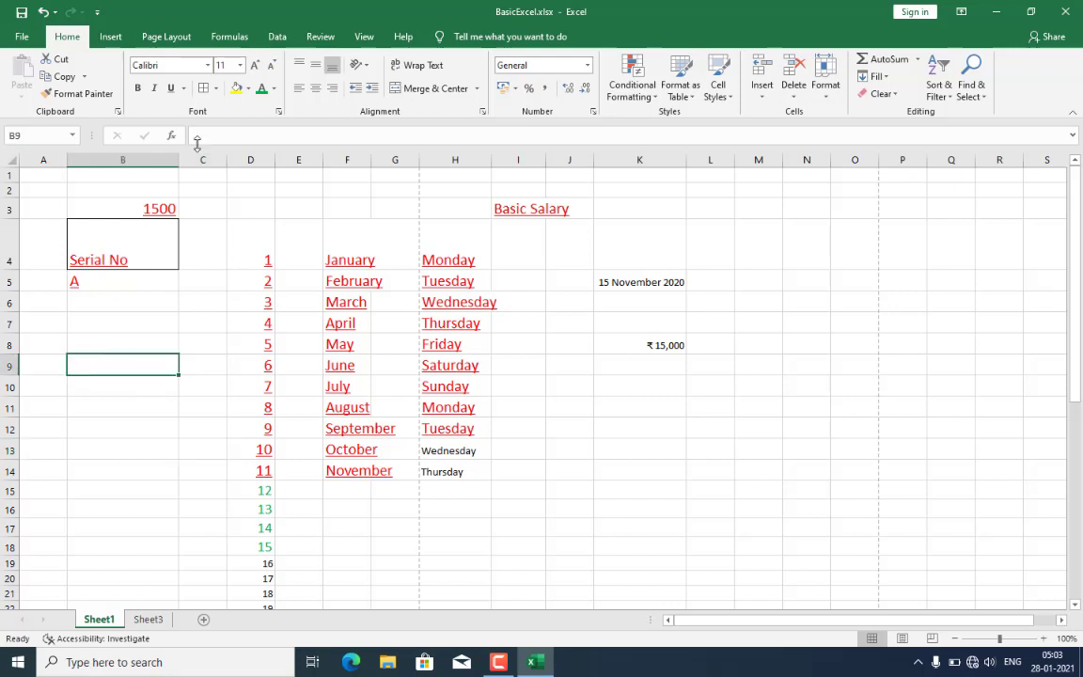
click(214, 88)
click(279, 474)
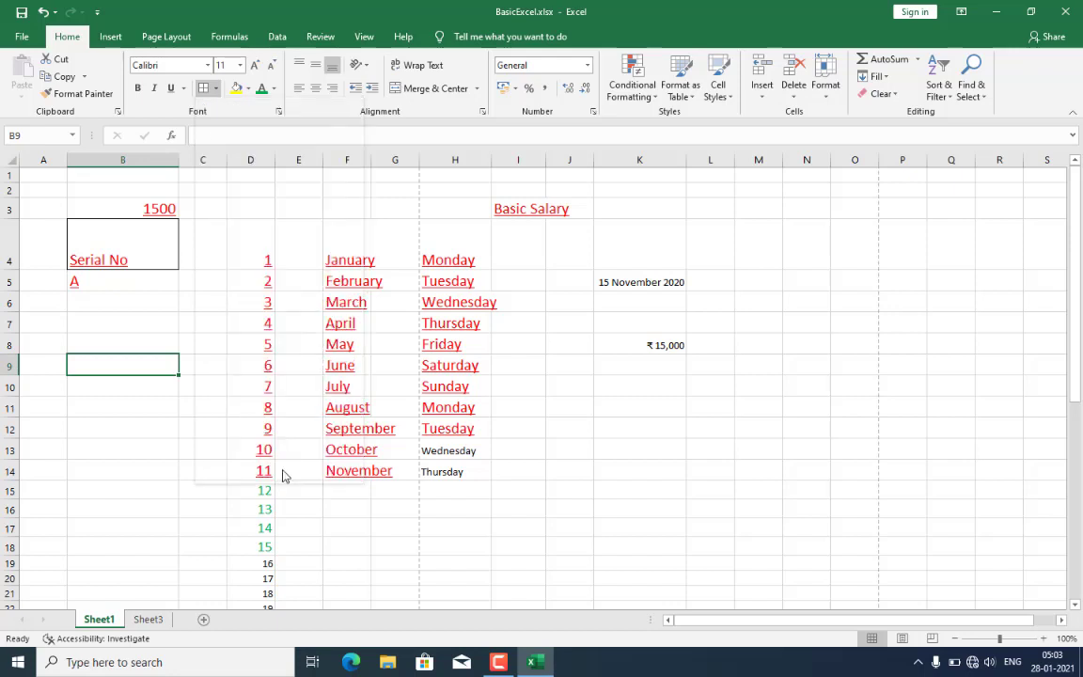
click(444, 314)
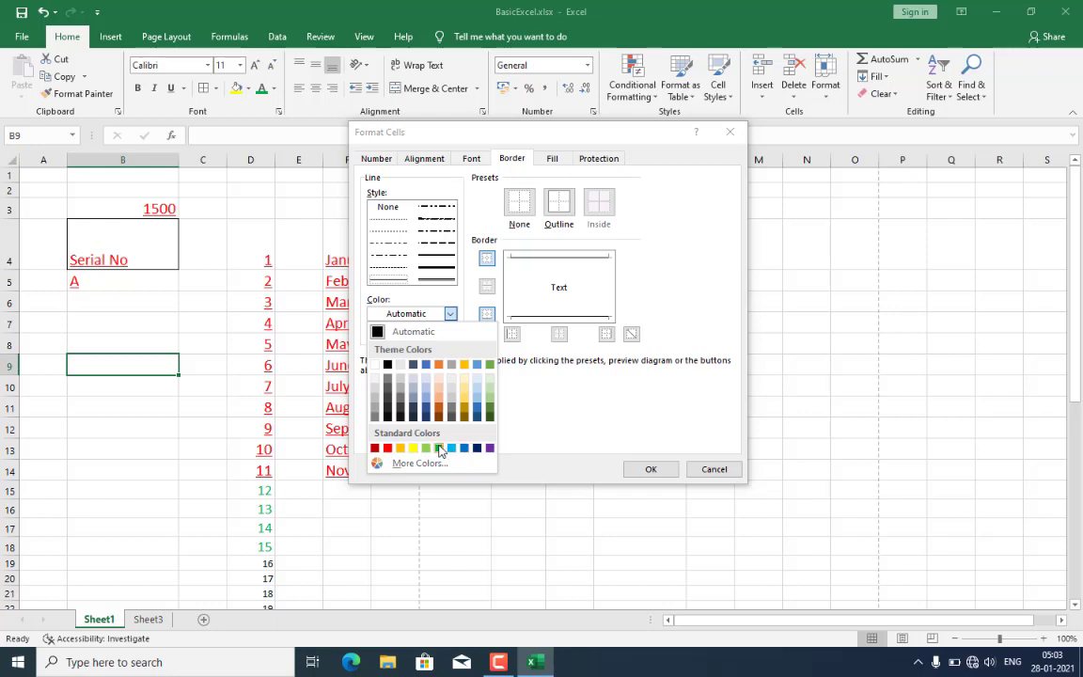
click(439, 448)
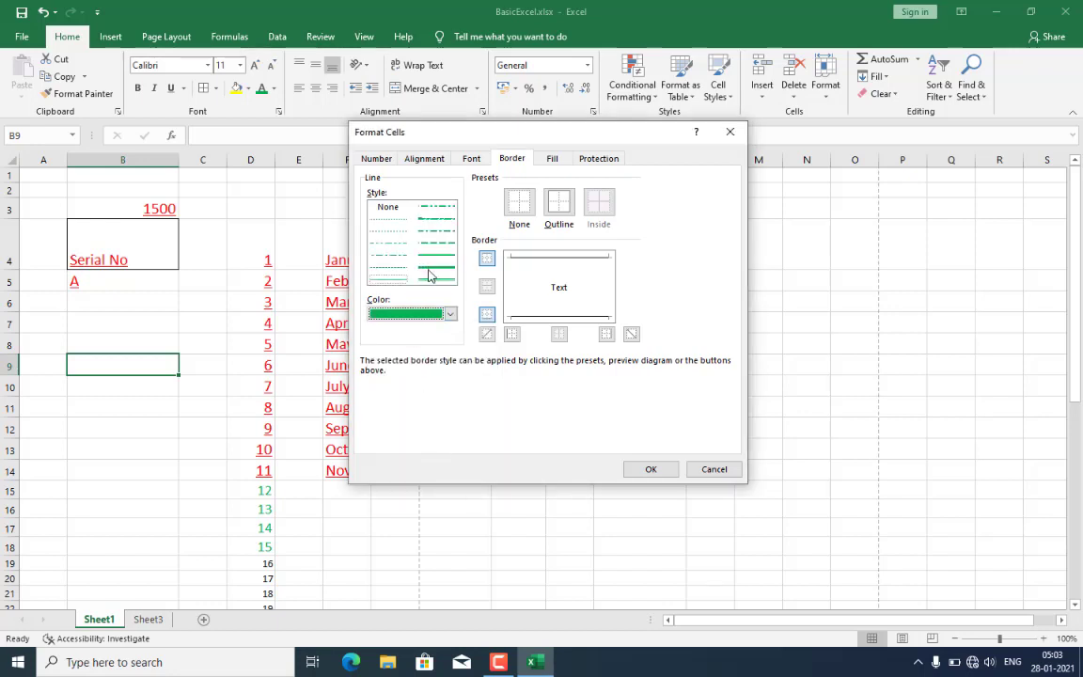
click(430, 275)
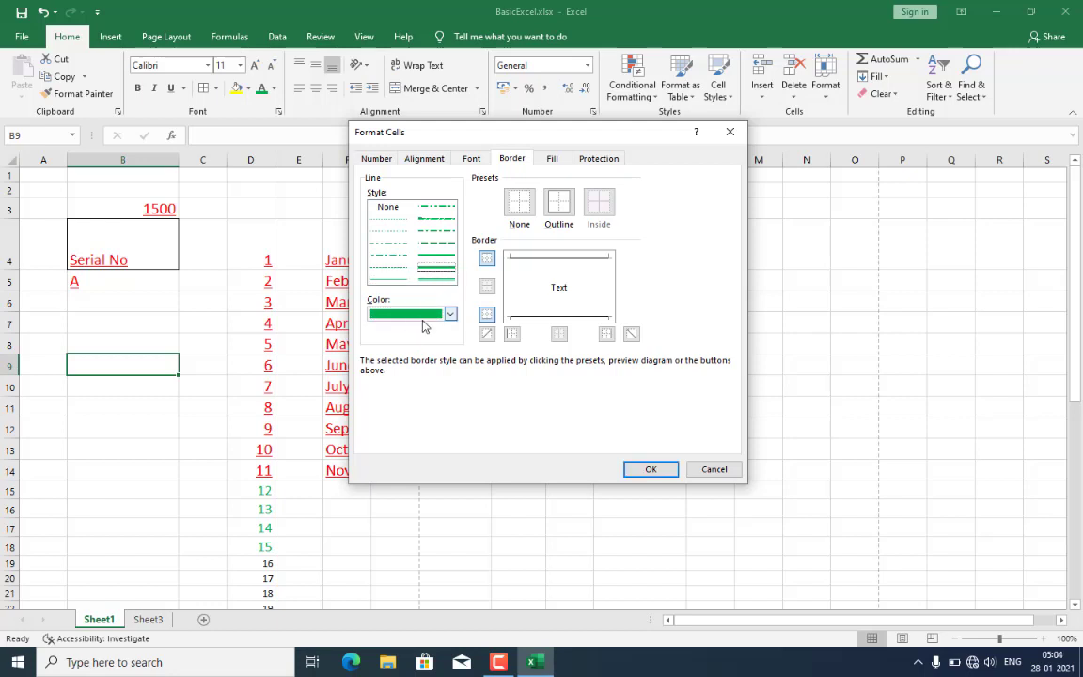
click(446, 269)
click(446, 273)
click(487, 260)
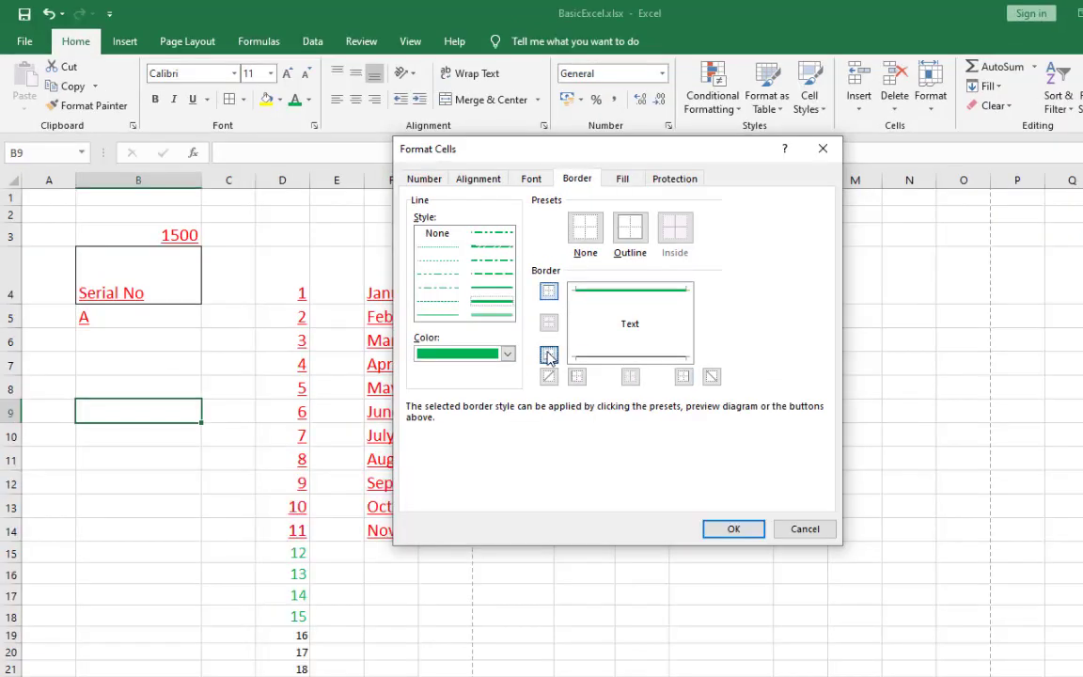
click(487, 314)
click(732, 529)
click(383, 533)
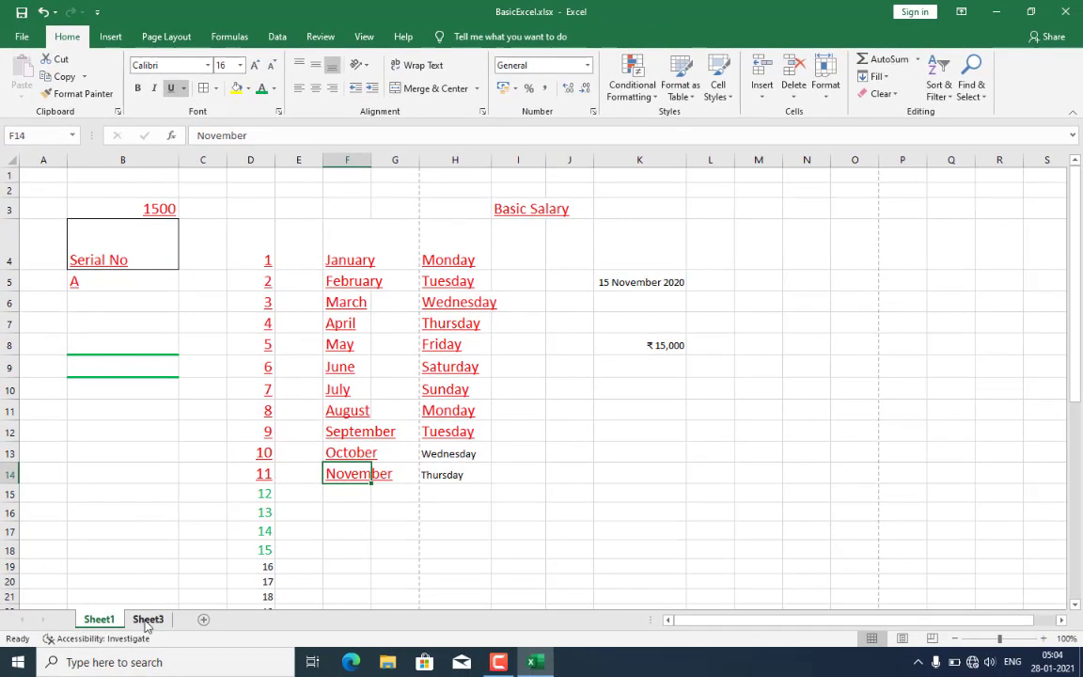
Step: Switch to the Sheet3 worksheet
click(147, 621)
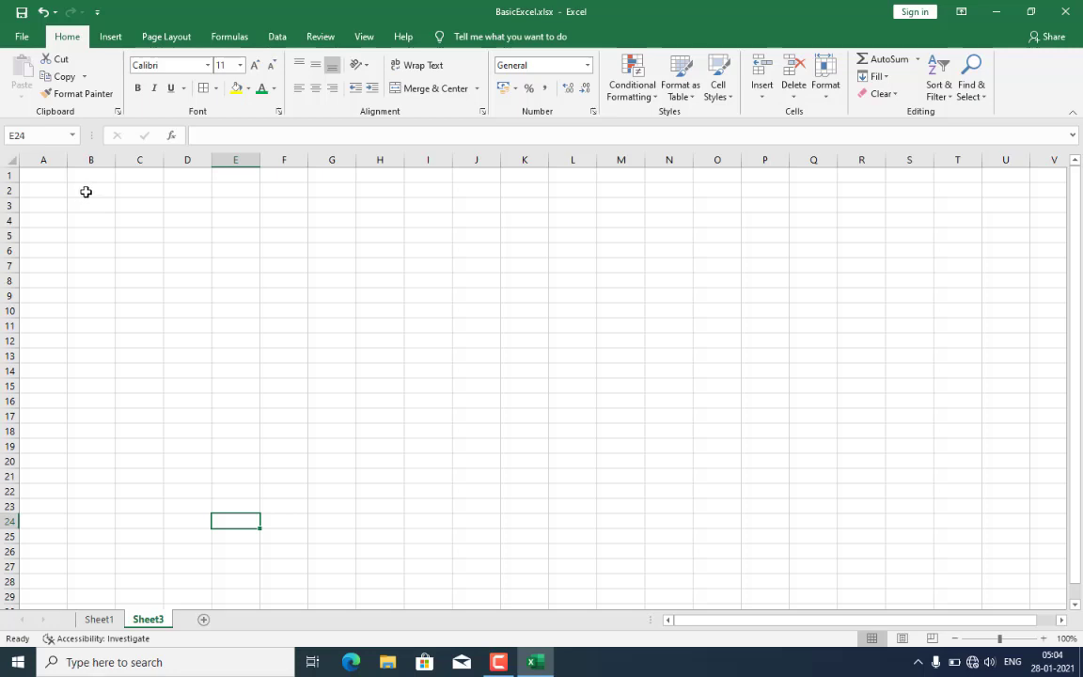